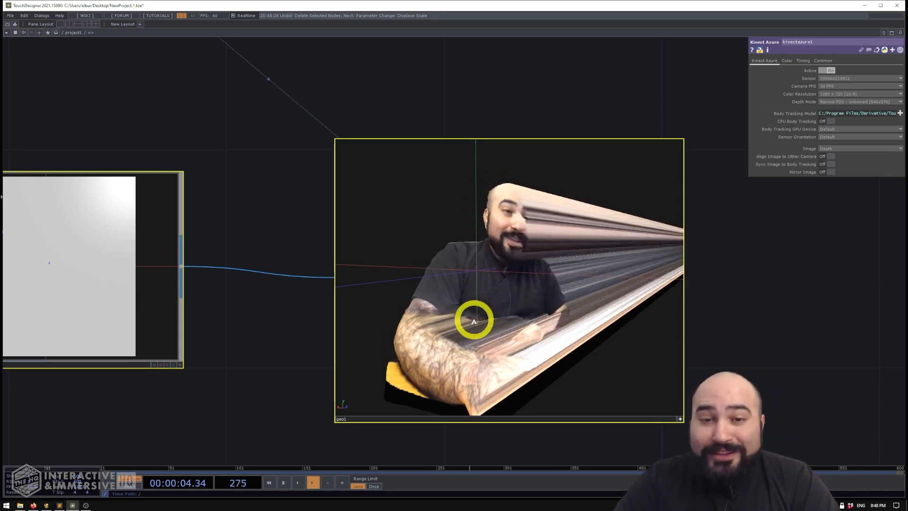
- Delete all the existing operators from the project1 network, after viewing the displaced figure in geo1 from several angles
left_click_drag(508, 355, 492, 314)
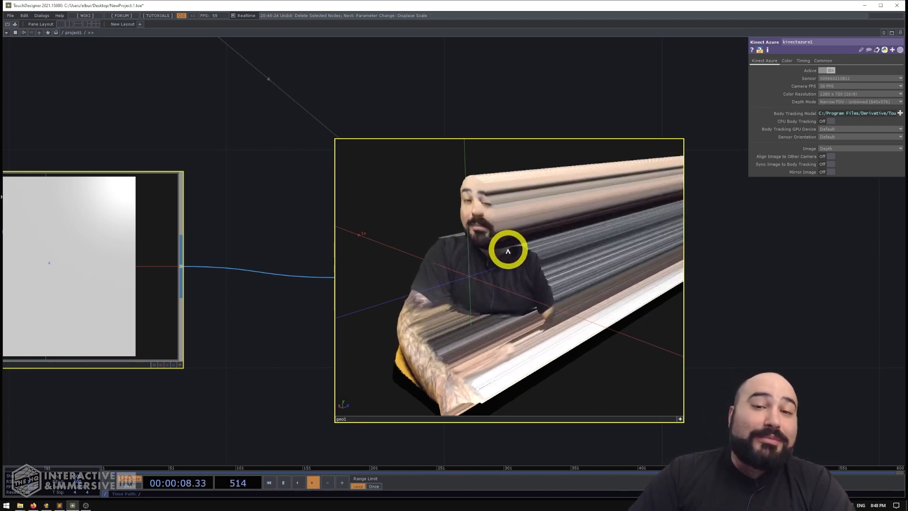
left_click_drag(470, 215, 509, 215)
mouse_move(504, 304)
left_mouse_down()
mouse_move(546, 308)
mouse_move(594, 297)
mouse_move(554, 316)
mouse_move(432, 288)
mouse_move(419, 305)
mouse_move(419, 293)
mouse_move(505, 313)
left_mouse_up()
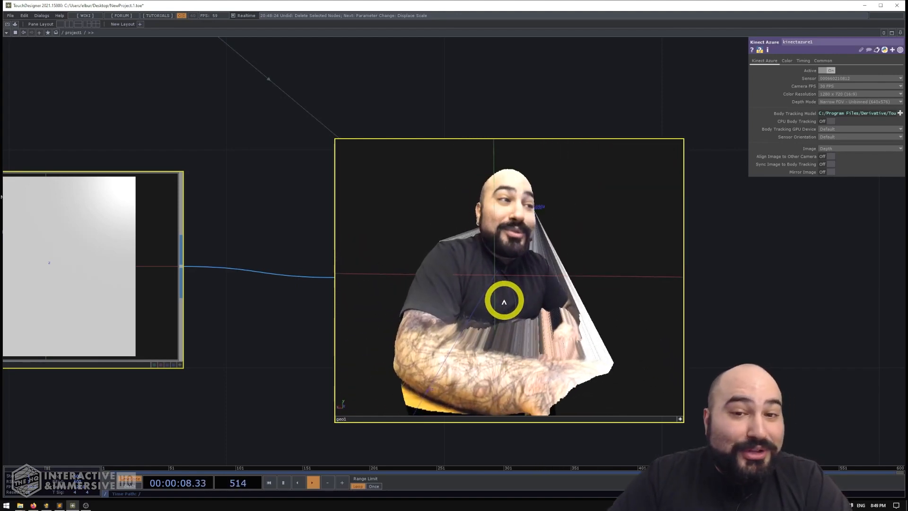
scroll(733, 256, "down", 10)
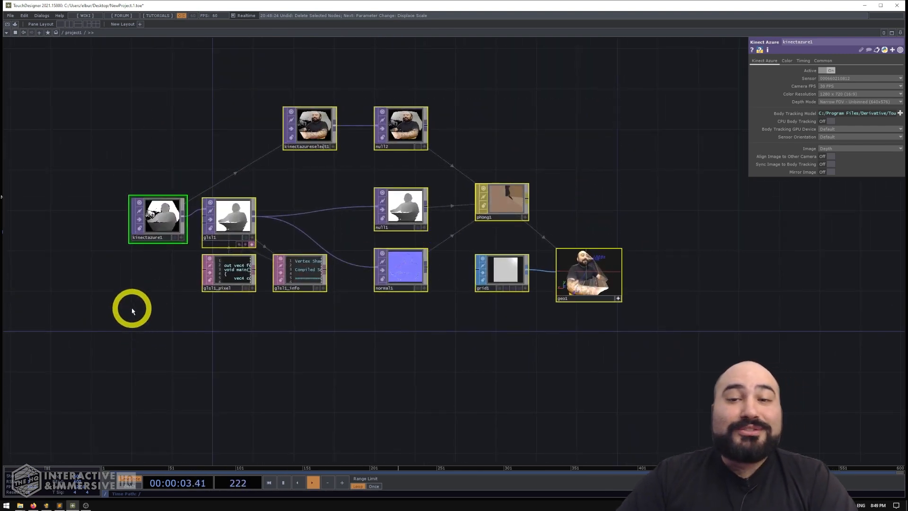
key("Delete")
- Add a Kinect Azure TOP to the empty network and view its depth image up close
double_click(127, 211)
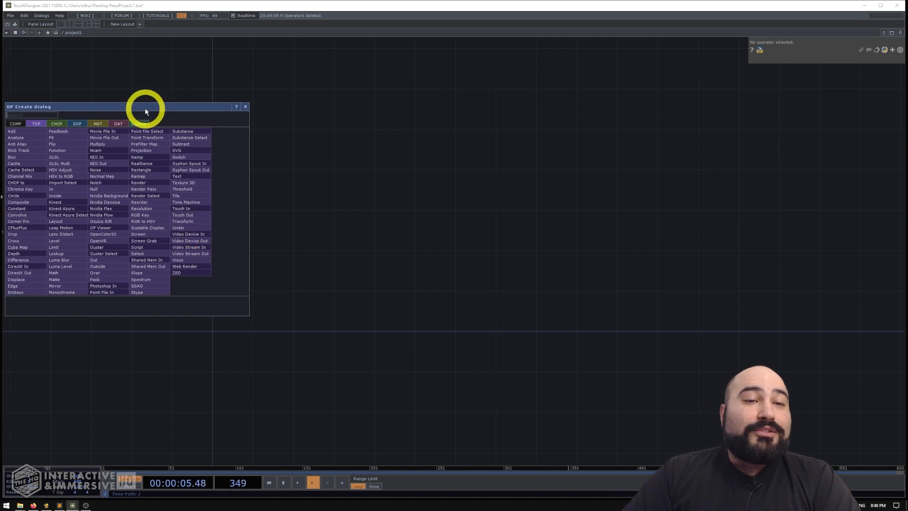
left_click_drag(145, 112, 293, 113)
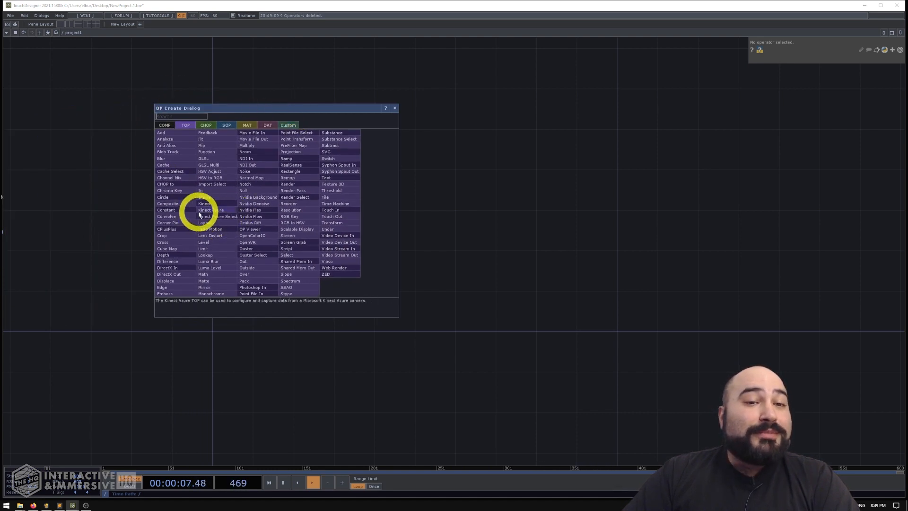
left_click(217, 212)
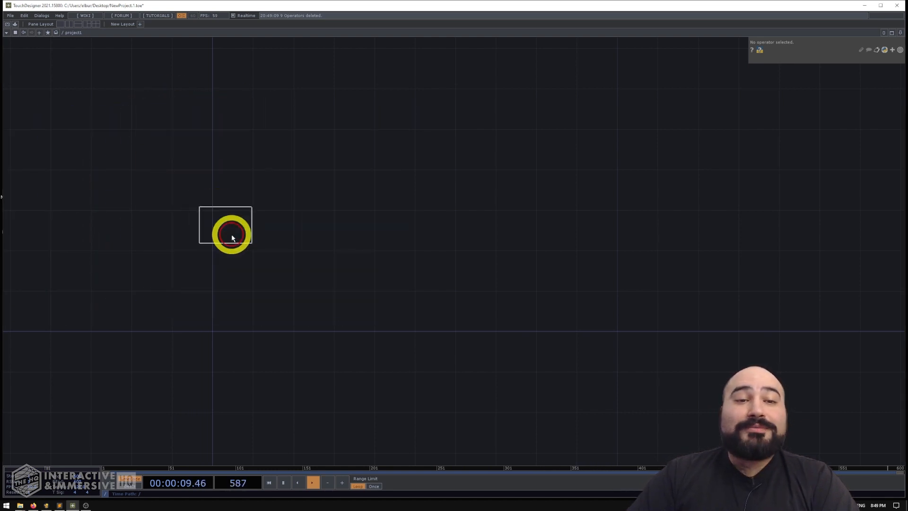
left_click(222, 240)
scroll(232, 237, "up", 3)
scroll(234, 260, "down", 1)
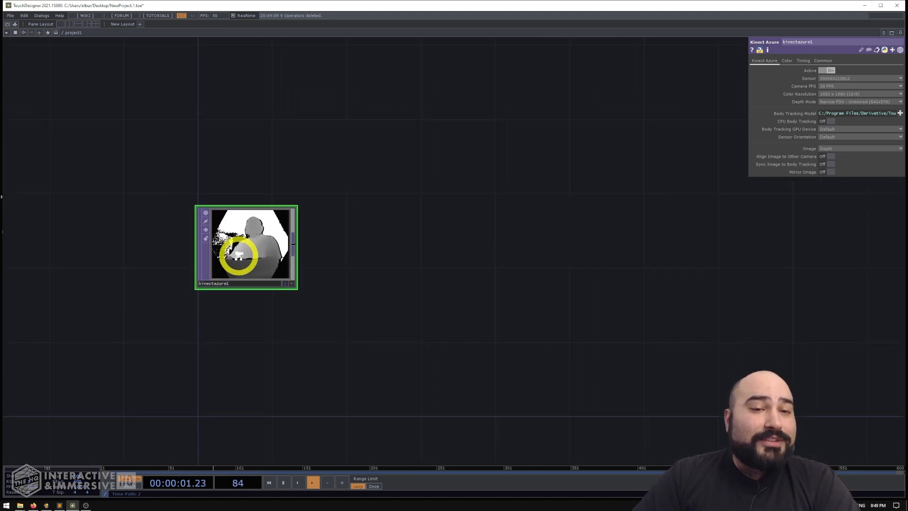
scroll(239, 279, "up", 3)
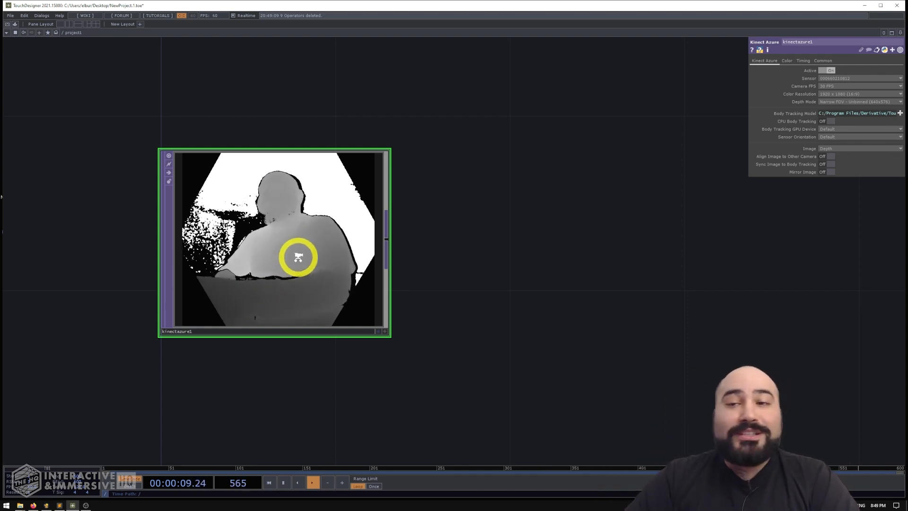
scroll(296, 259, "down", 2)
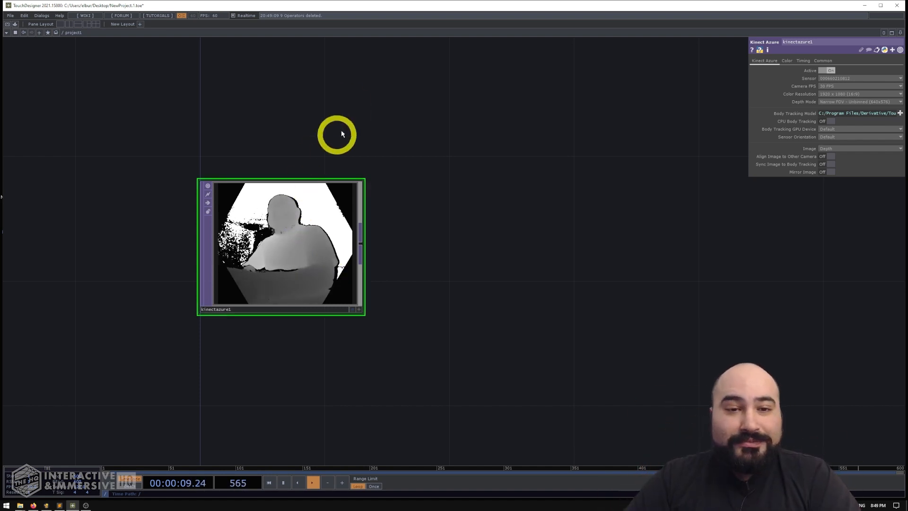
- Add a Kinect Azure Select TOP above the Kinect Azure TOP and assign kinectazure1 as its source
left_click_drag(336, 136, 360, 218)
key("Tab")
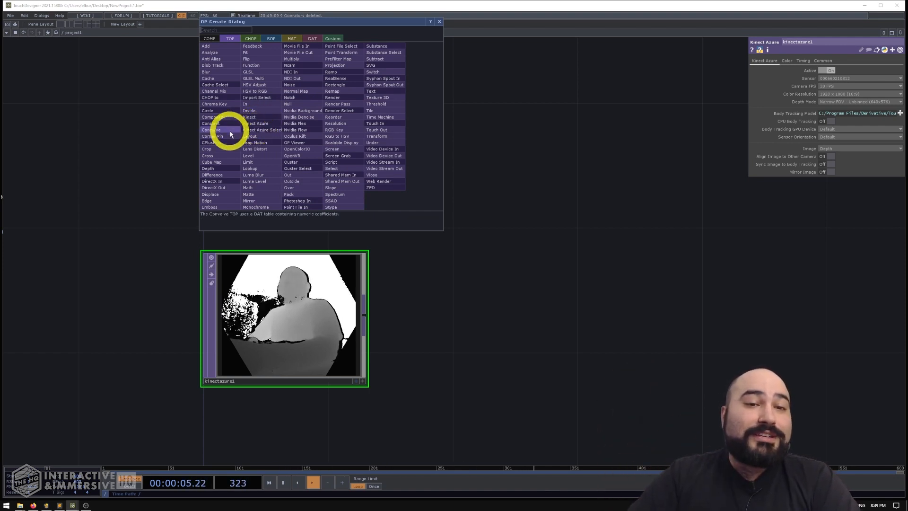
left_click(271, 130)
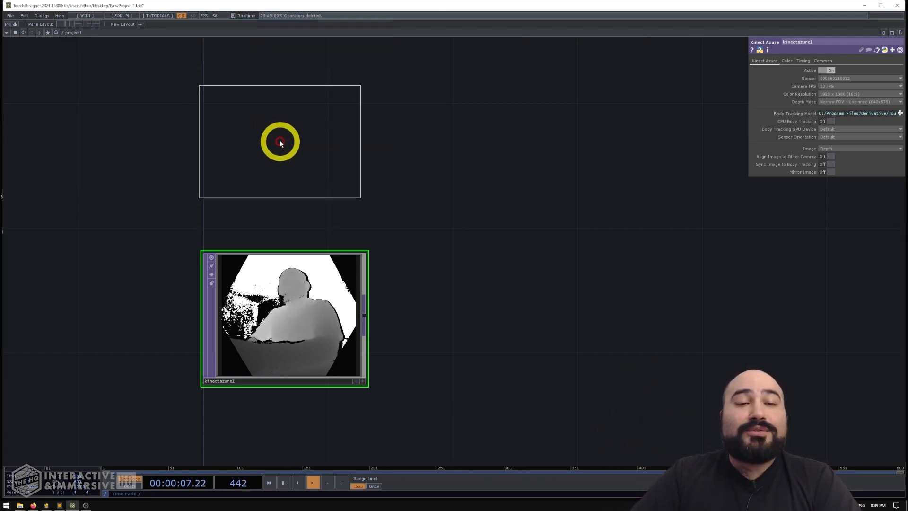
left_click(284, 132)
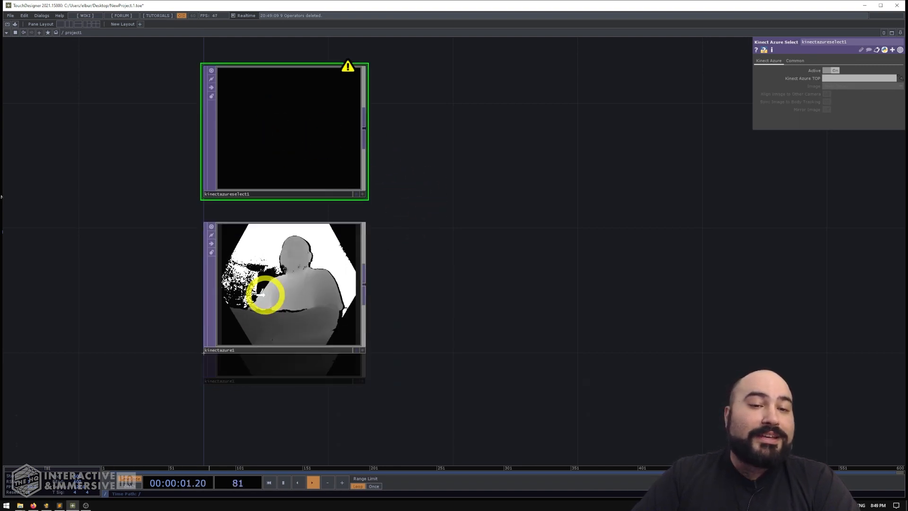
left_click_drag(259, 329, 831, 78)
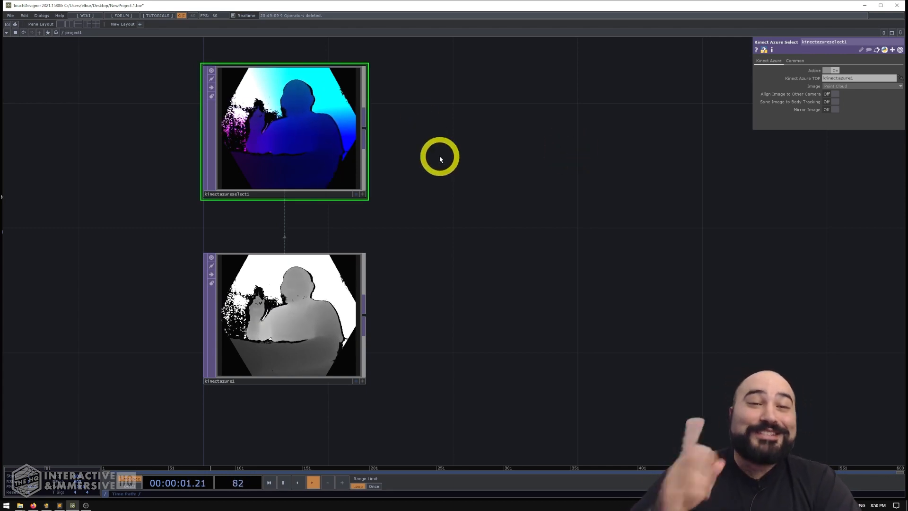
- Set the Kinect Azure Select TOP's image to Color and inspect the picture
left_click_drag(428, 166, 473, 178)
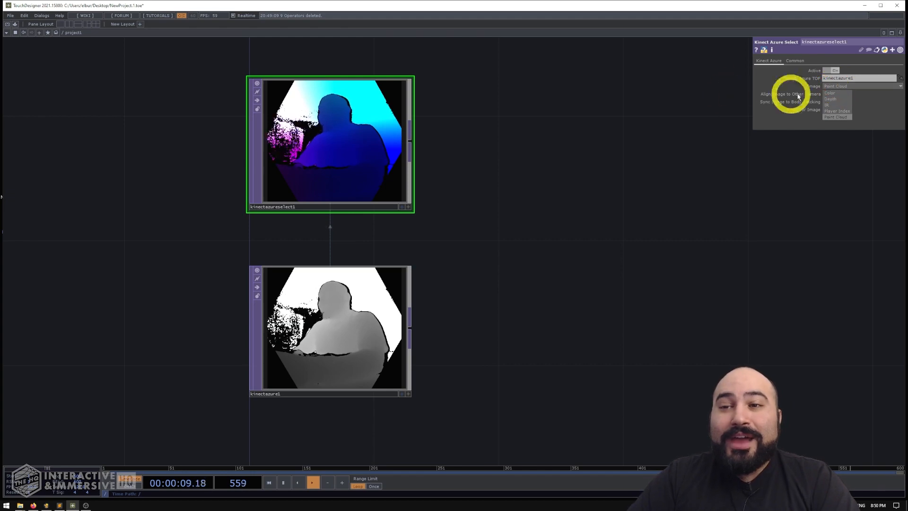
left_click(832, 93)
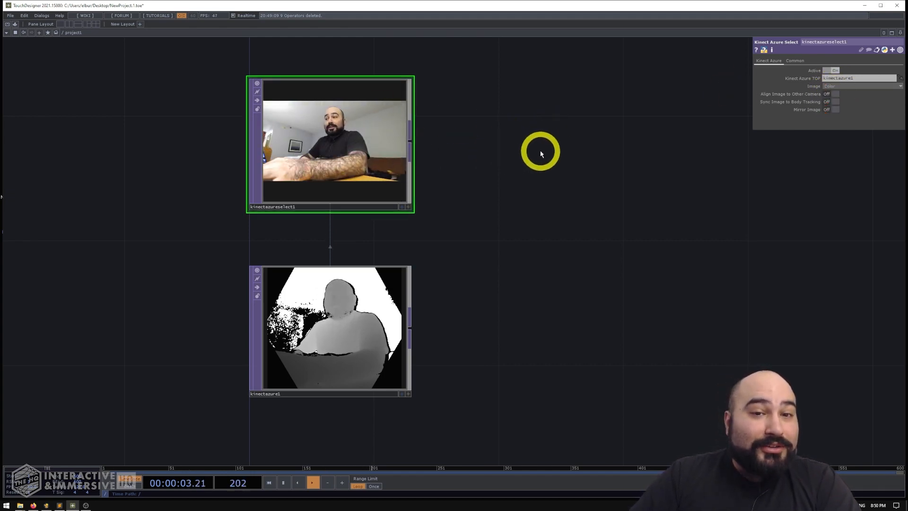
scroll(323, 79, "up", 2)
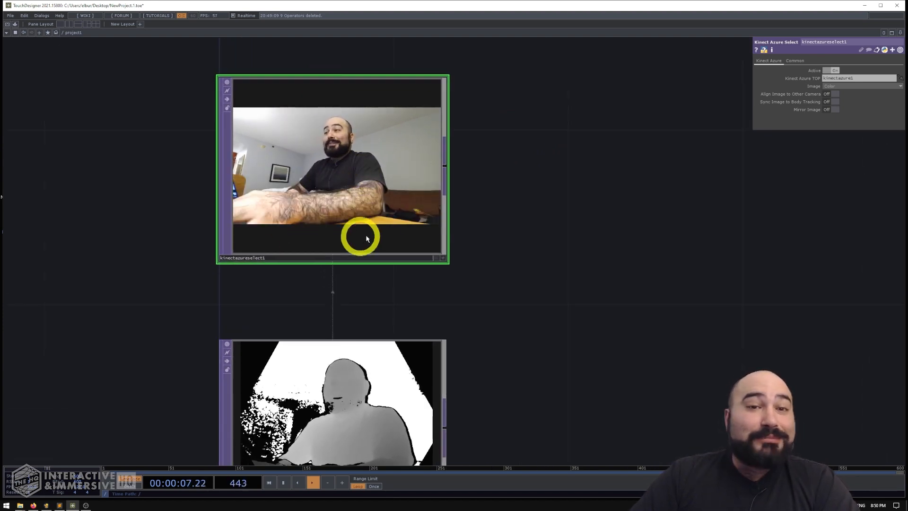
scroll(358, 197, "up", 3)
scroll(358, 197, "down", 3)
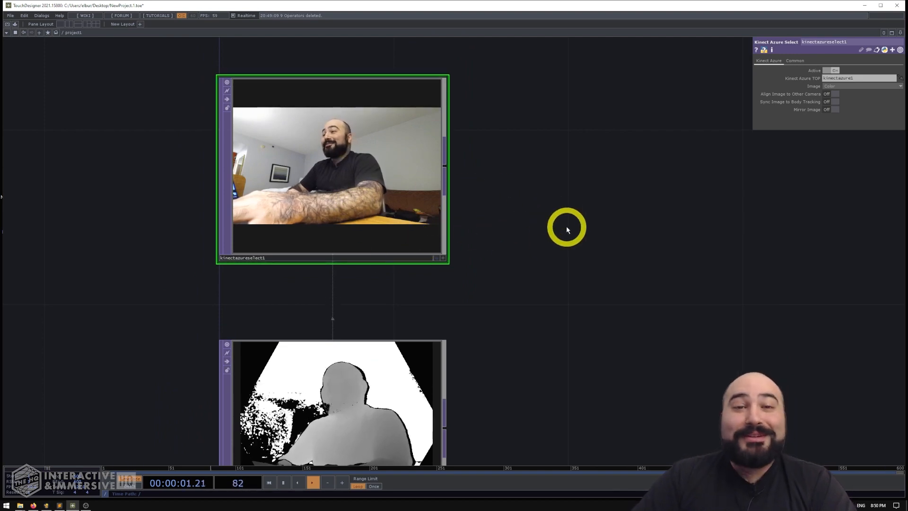
scroll(539, 205, "down", 3)
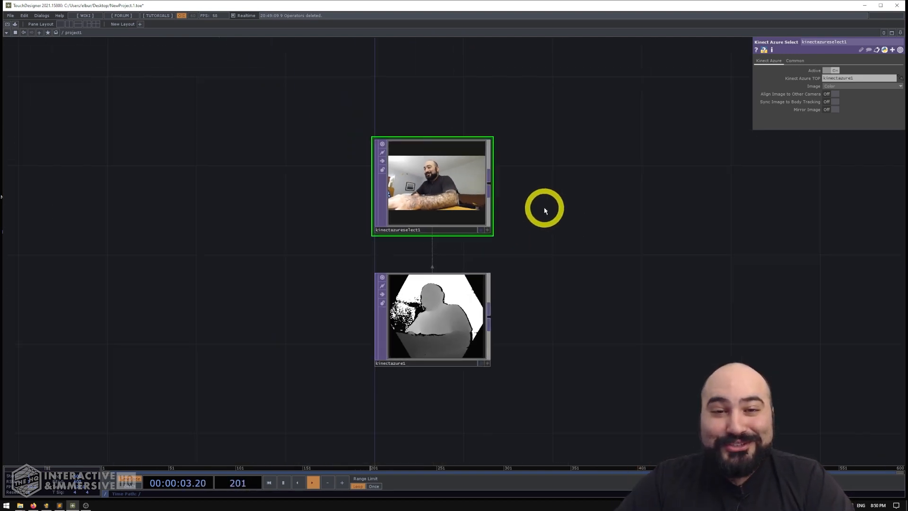
- Turn on Align Image to Other Camera for kinectazureselect1 and compare its image with kinectazure1
mouse_move(543, 206)
left_mouse_down()
mouse_move(487, 191)
mouse_move(531, 199)
left_mouse_up()
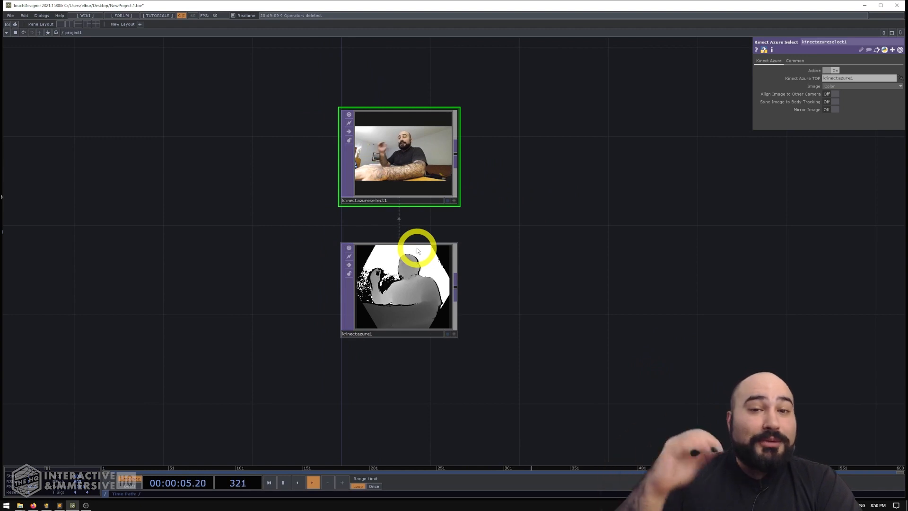
left_click(396, 311)
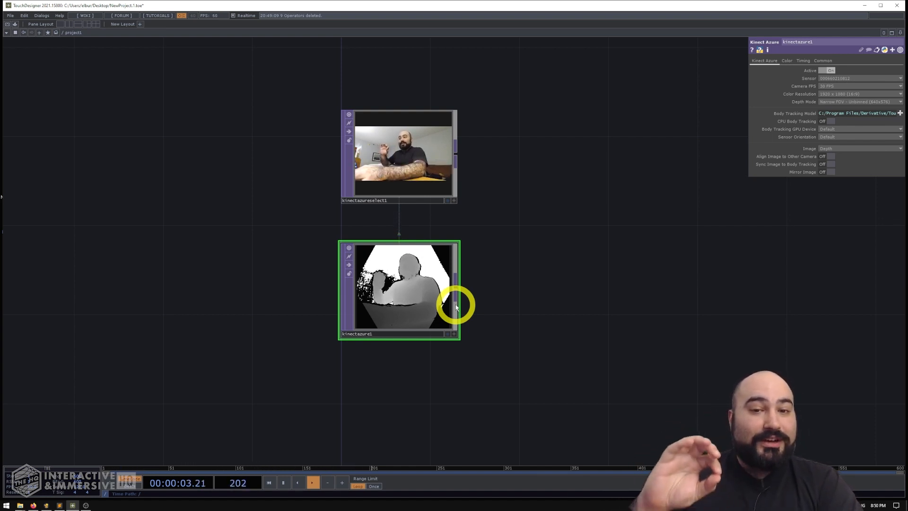
left_click(417, 173)
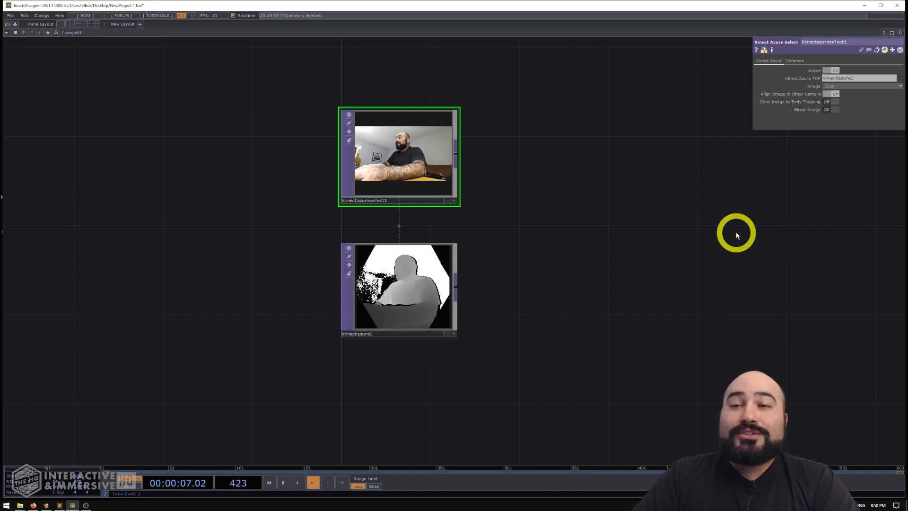
scroll(470, 219, "up", 3)
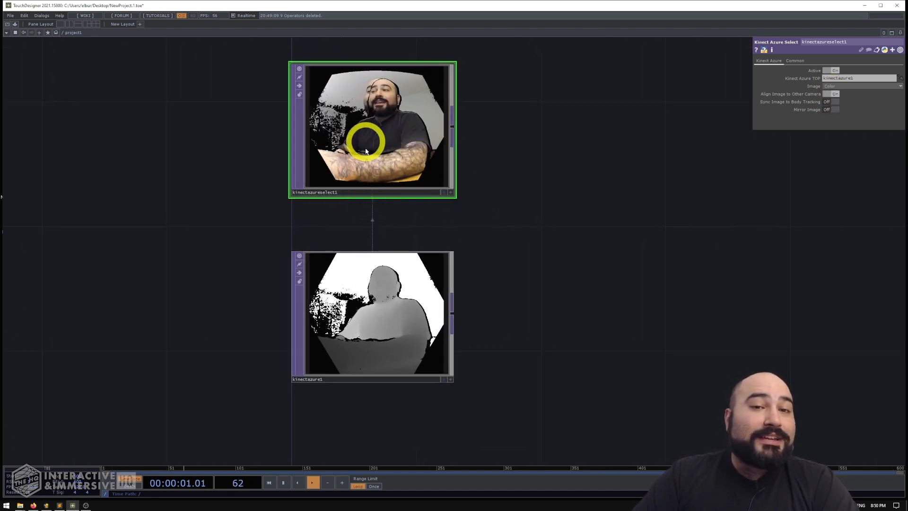
left_click(372, 299)
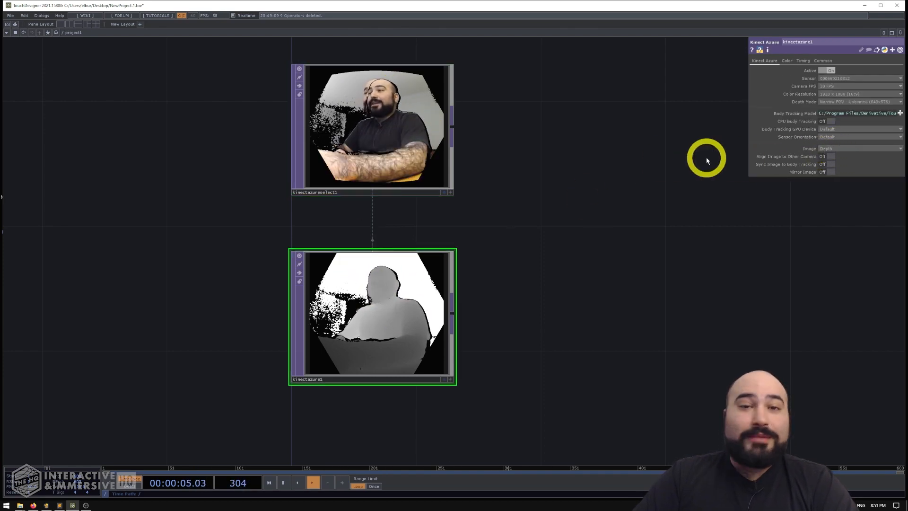
left_click(403, 122)
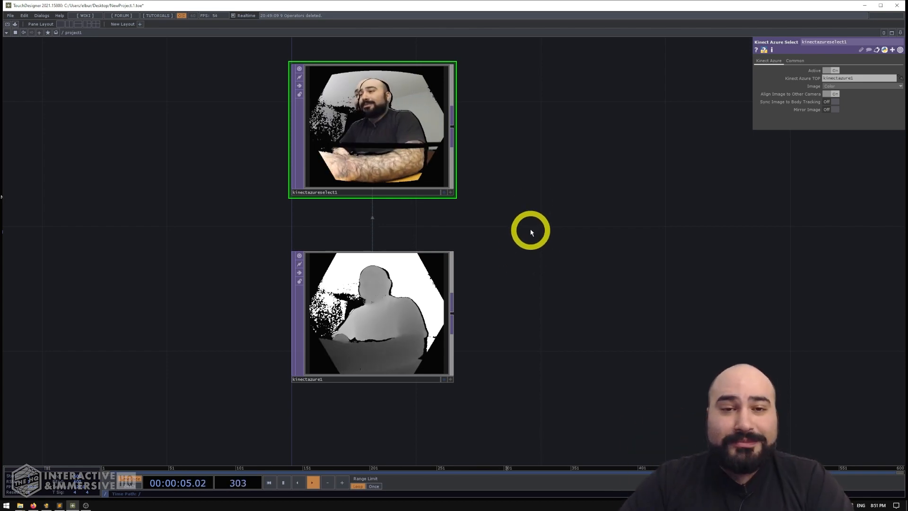
- Add a Null TOP, connect kinectazureselect1 into it, and place it farther along the row to leave space between them
left_click_drag(469, 181, 341, 205)
scroll(422, 195, "down", 3)
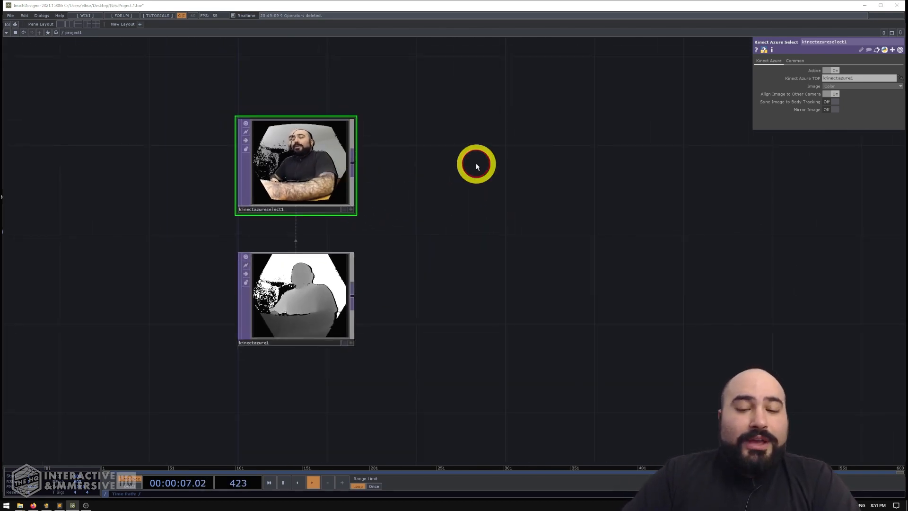
double_click(476, 167)
left_click(450, 147)
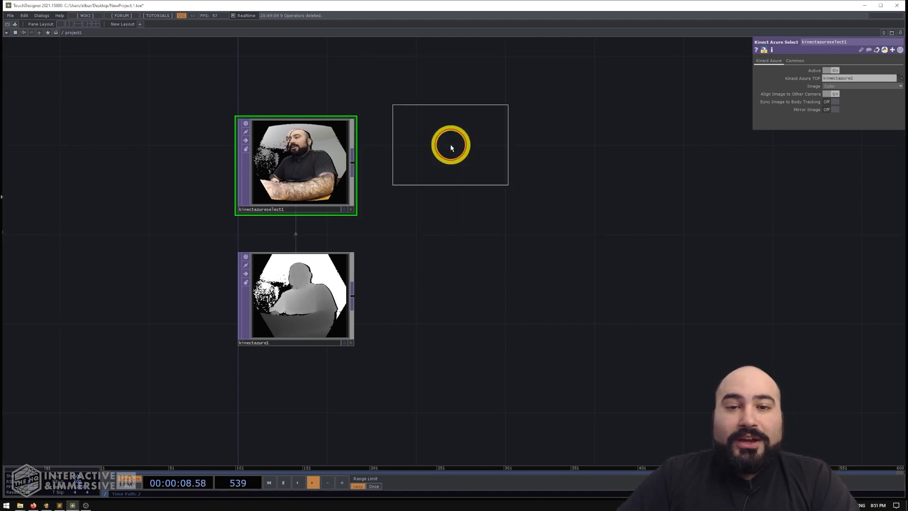
left_click(507, 164)
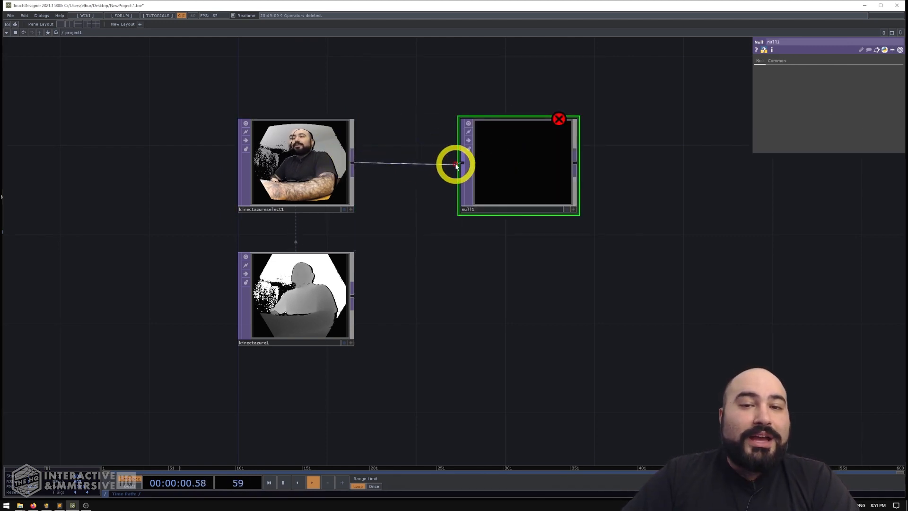
left_click_drag(456, 164, 462, 164)
left_click_drag(506, 266, 470, 263)
left_click_drag(478, 176, 558, 173)
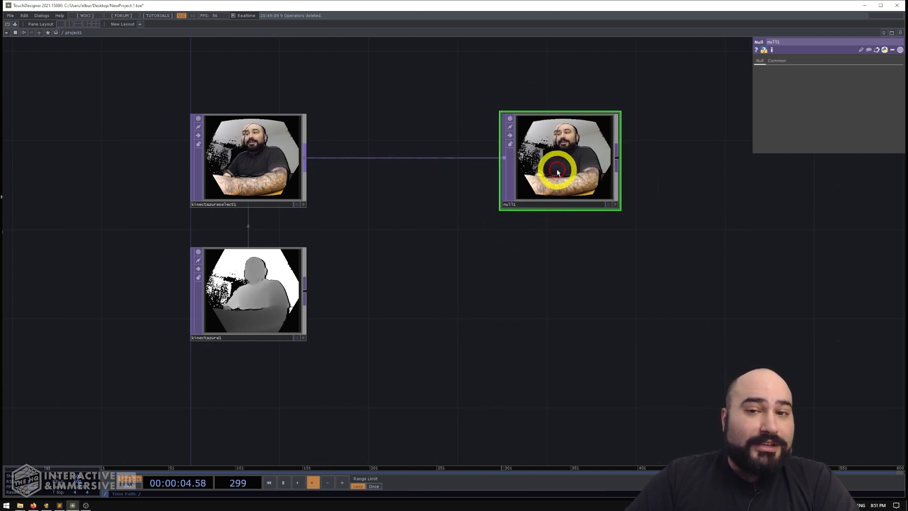
- Select kinectazure1 and examine its depth image up close
left_click_drag(514, 212, 602, 271)
left_click(251, 281)
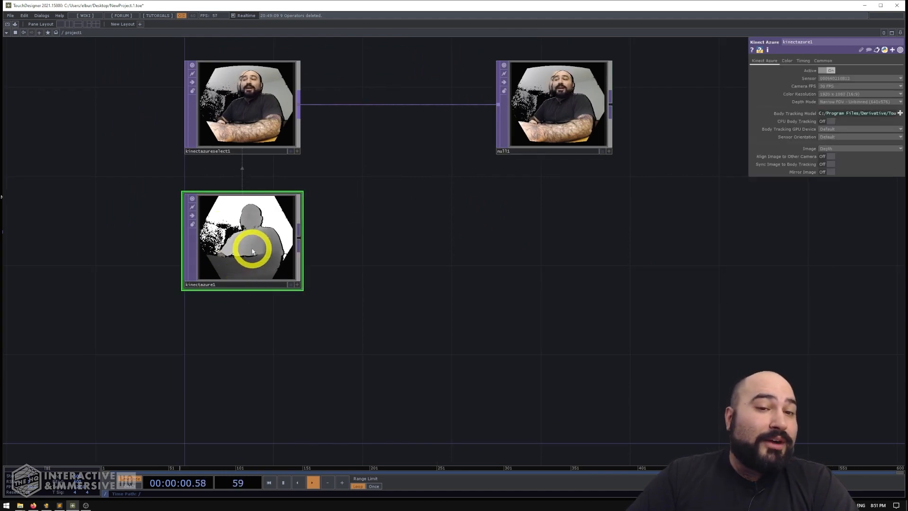
scroll(253, 251, "up", 3)
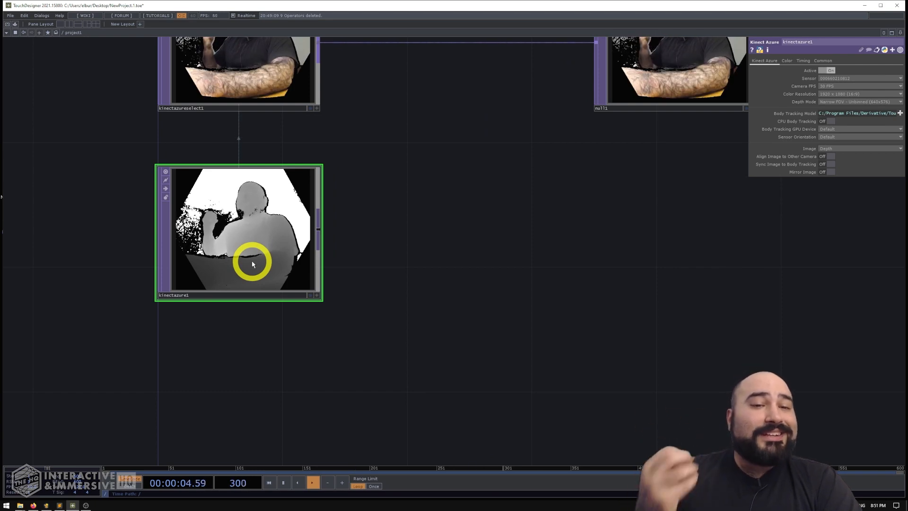
scroll(256, 265, "up", 3)
scroll(256, 264, "down", 3)
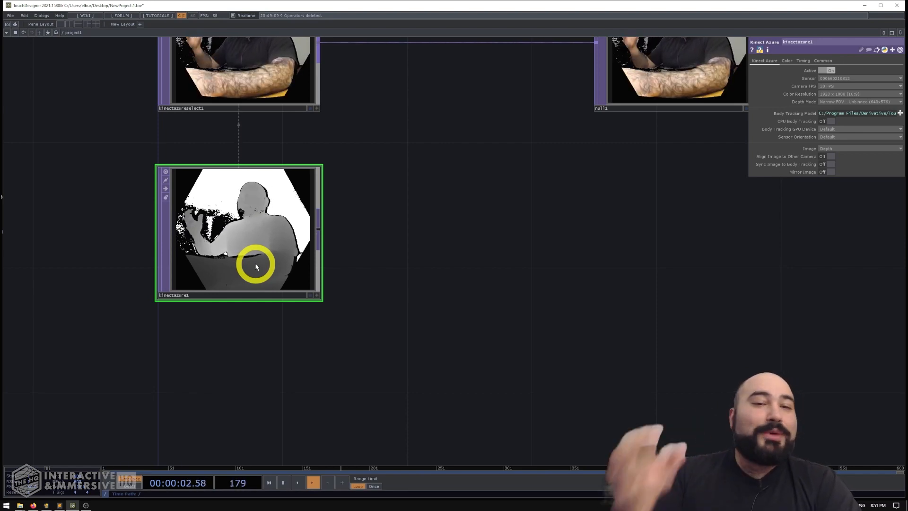
scroll(241, 244, "up", 2)
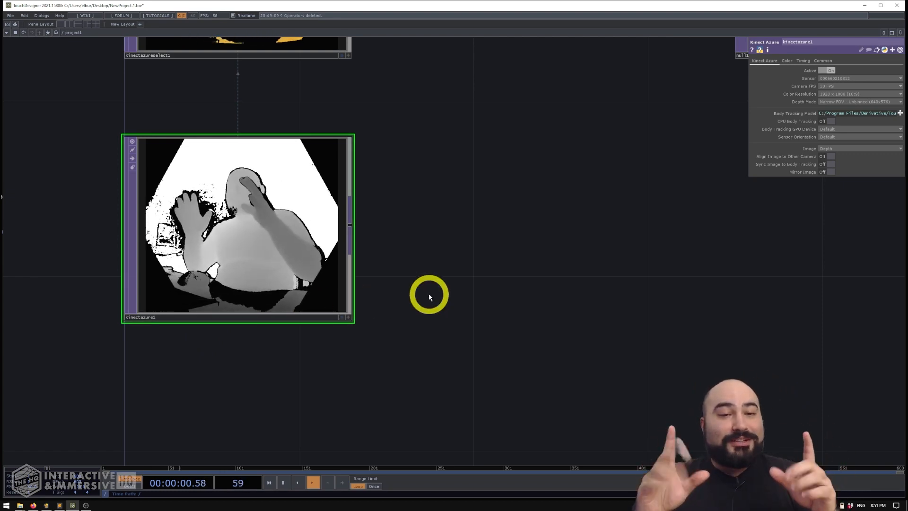
left_click_drag(496, 270, 446, 277)
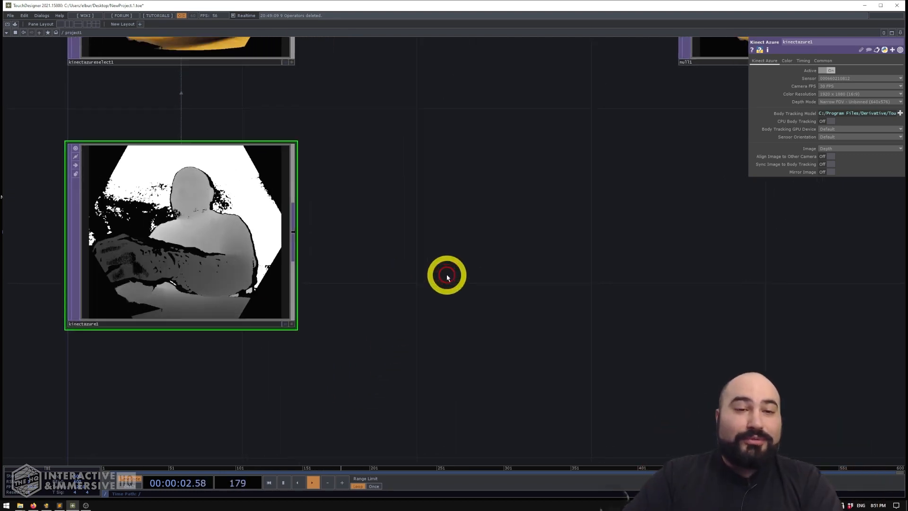
scroll(447, 277, "down", 3)
key("Tab")
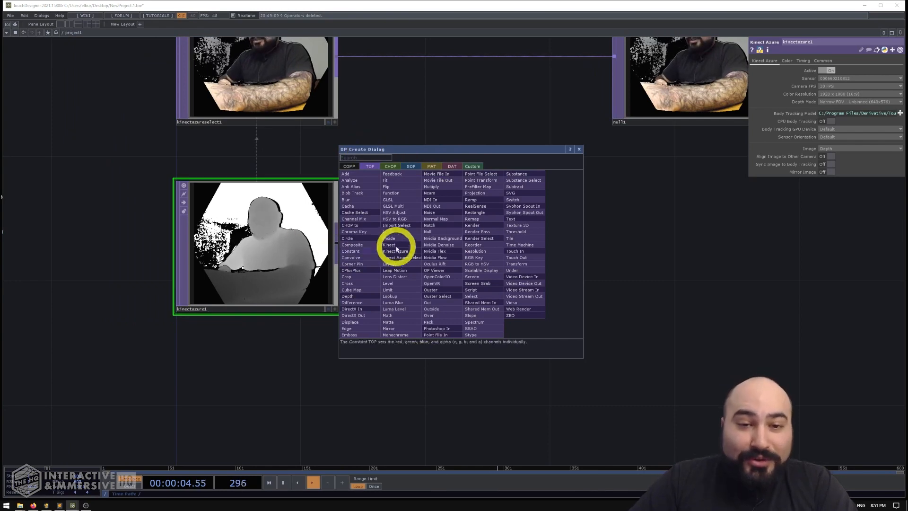
key("Escape")
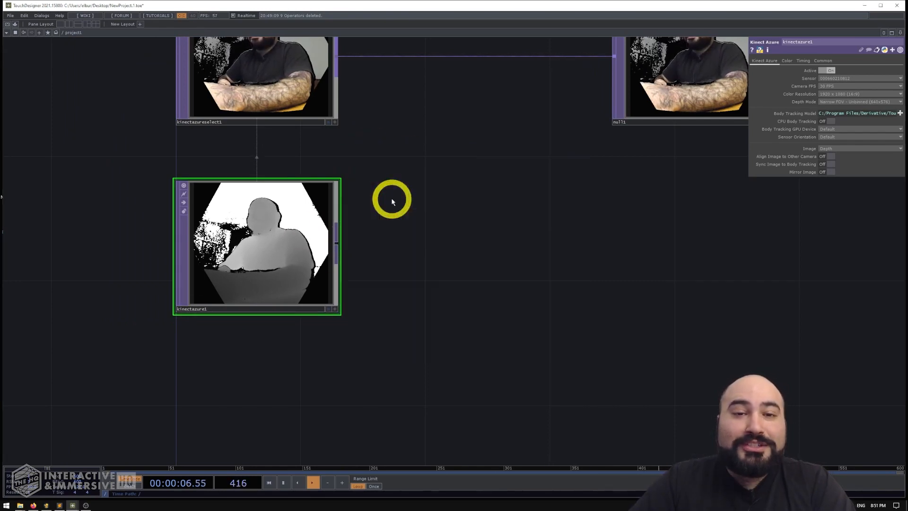
- Add a GLSL TOP beside kinectazure1 and connect the kinectazure1 depth output to its first input
left_click(506, 237)
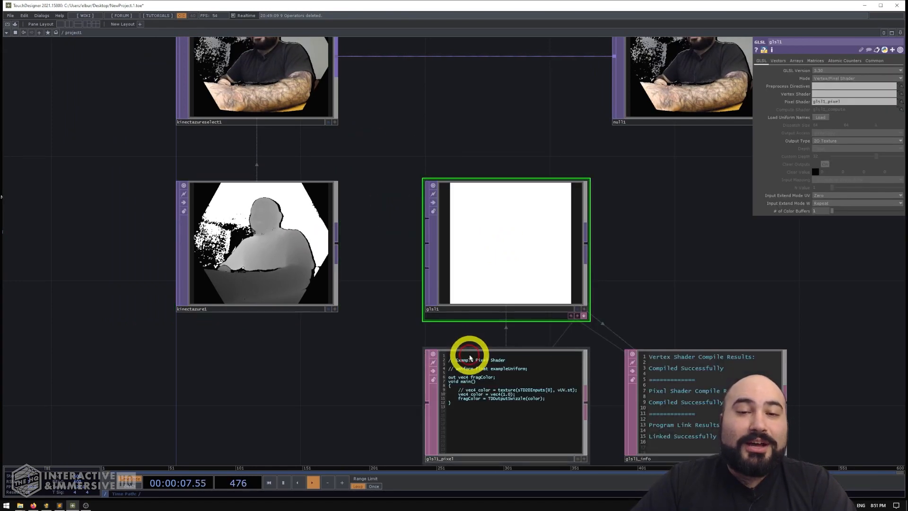
left_click(272, 228)
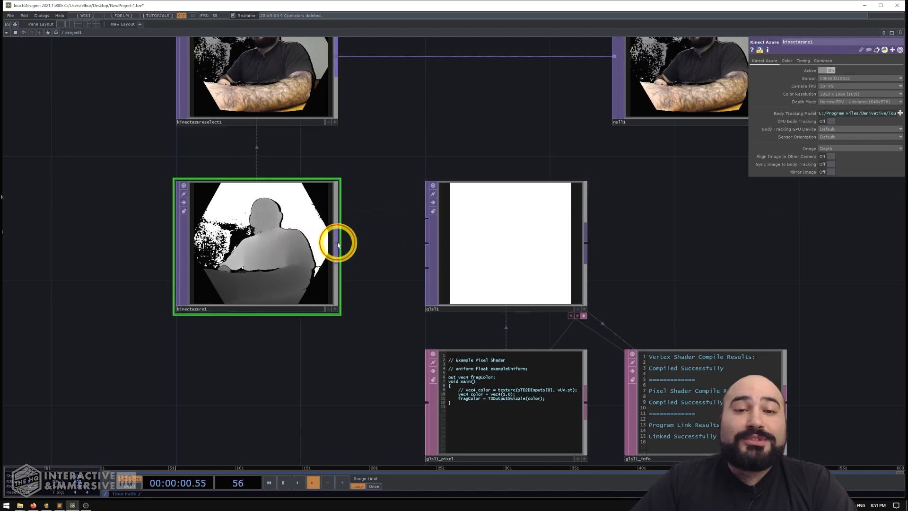
left_click_drag(416, 214, 419, 215)
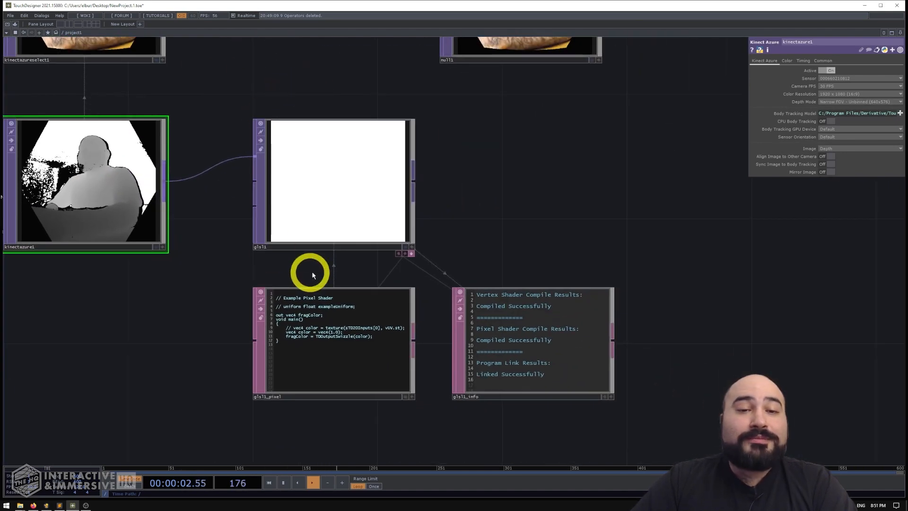
- Open the contents of glsl1_pixel for editing in Sublime Text and move the editor window up to make it fully visible
right_click(323, 327)
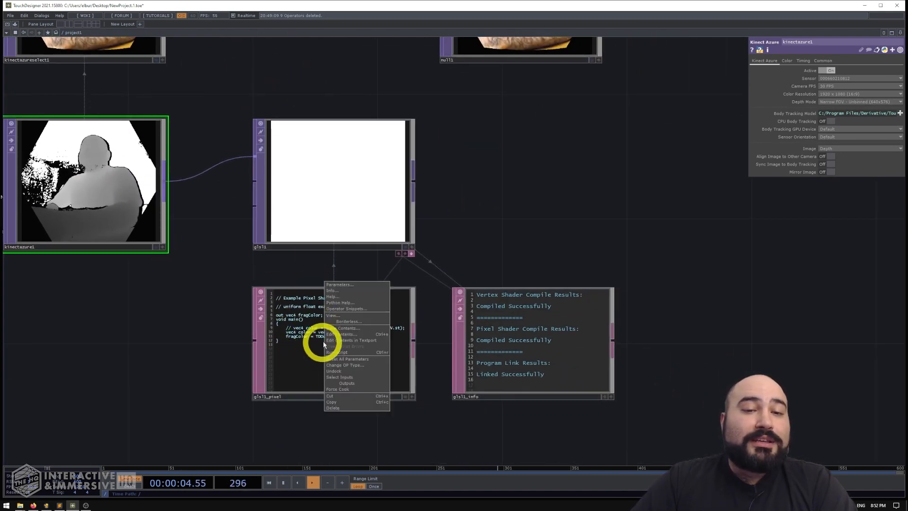
left_click(349, 334)
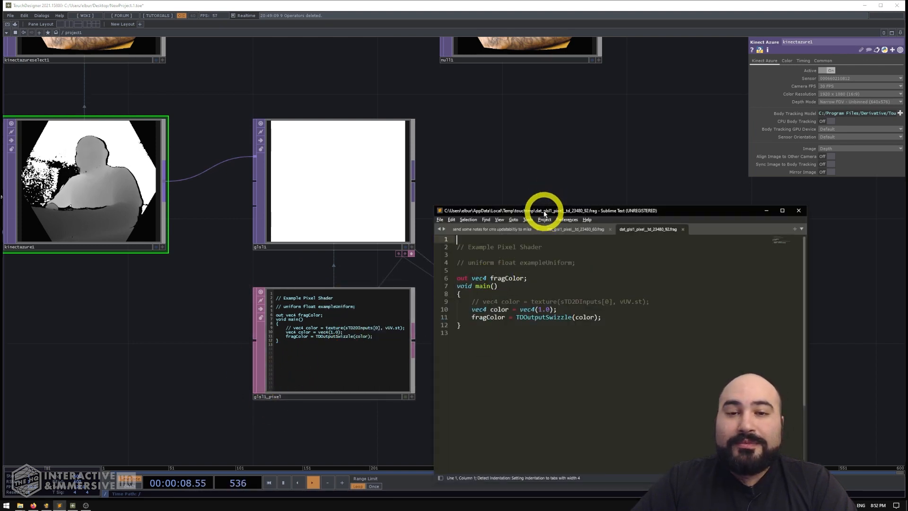
left_click_drag(544, 213, 524, 142)
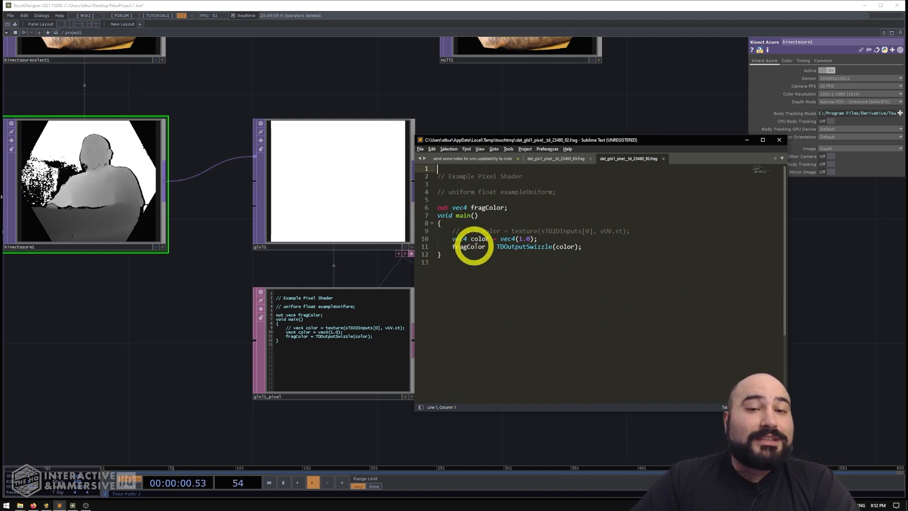
- Delete the vec4(1.0) colour line, uncomment the line sampling sTD2DInputs[0], and add blank lines below it
left_click_drag(453, 239, 538, 239)
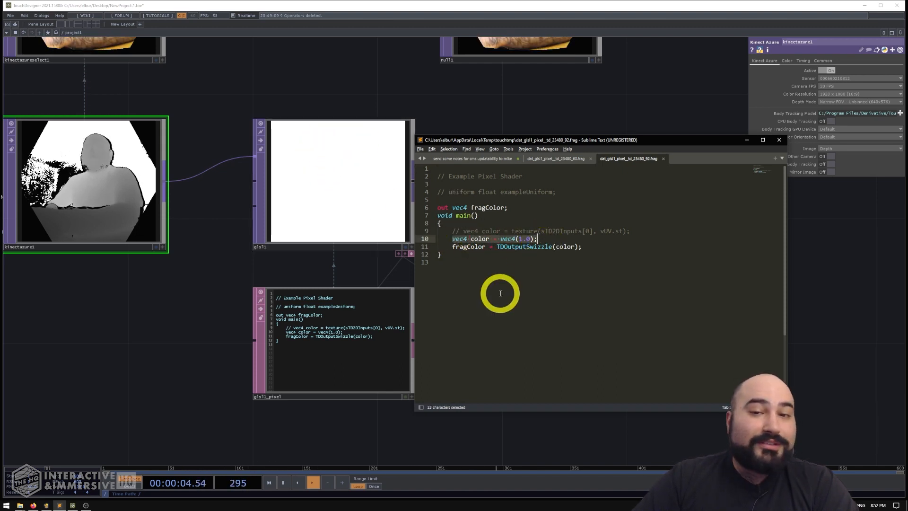
key("BackSpace")
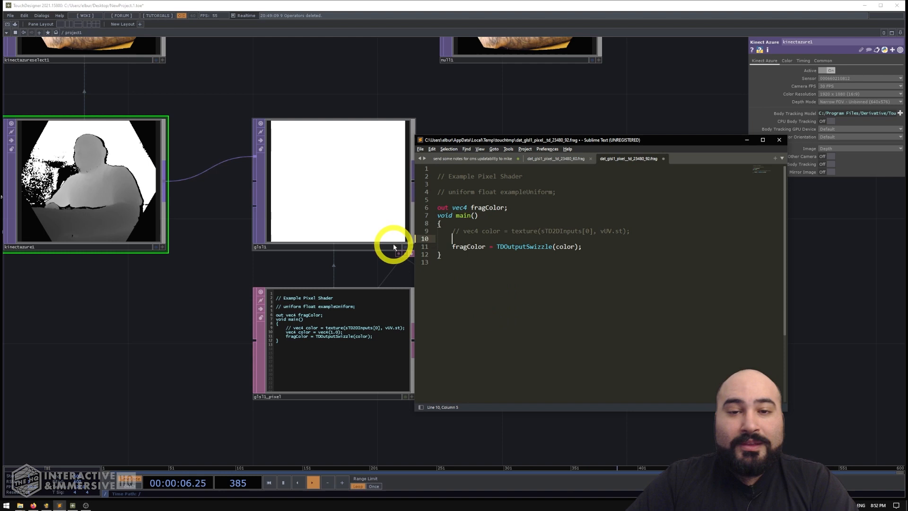
left_click(462, 231)
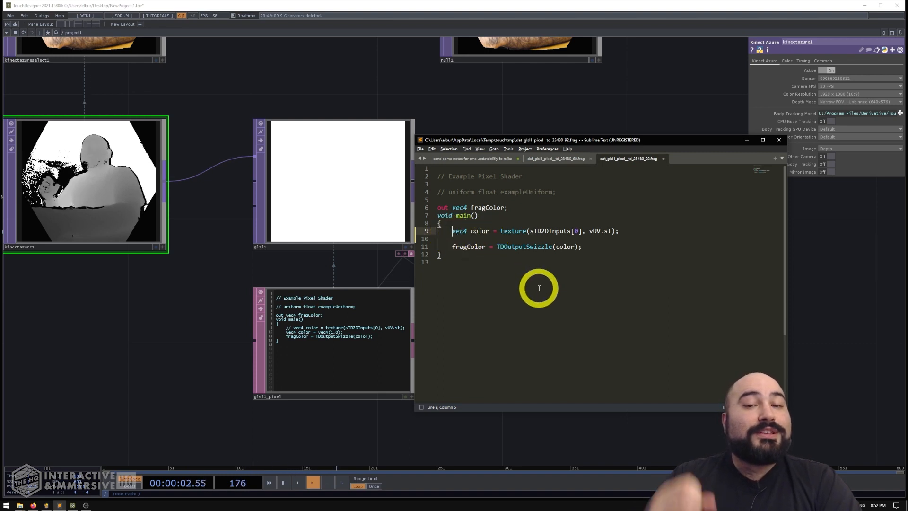
left_click(629, 234)
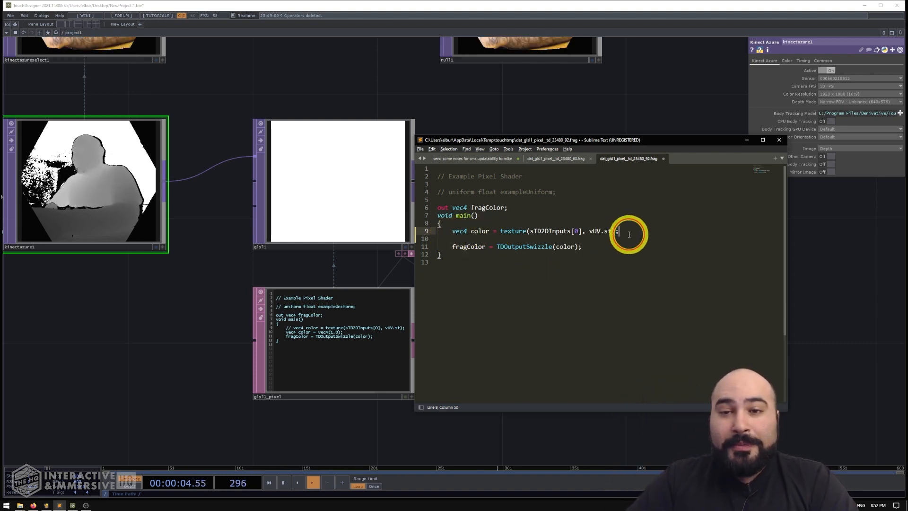
key("Return")
key("Return")
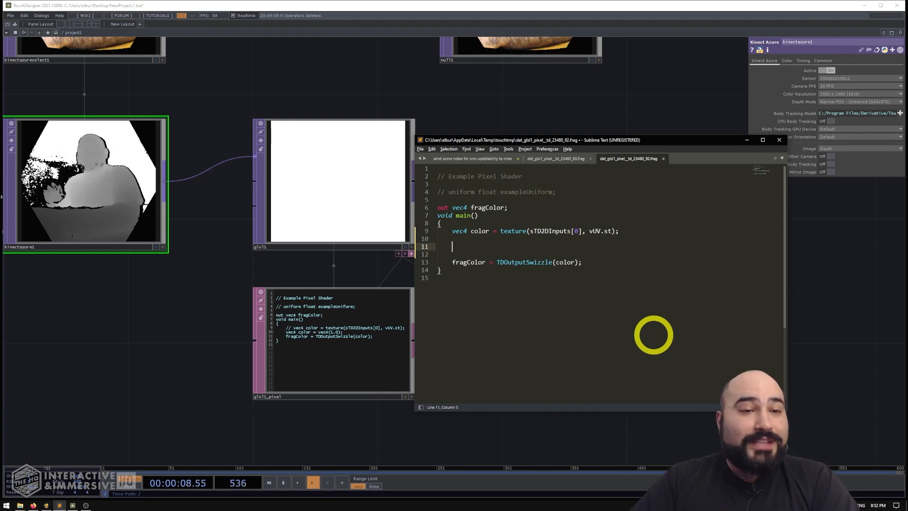
- Examine kinectazure1's depth image in TouchDesigner, return to Sublime Text, and write the condition if (color.r < 0 || color.r > 3)
left_click_drag(186, 273, 253, 277)
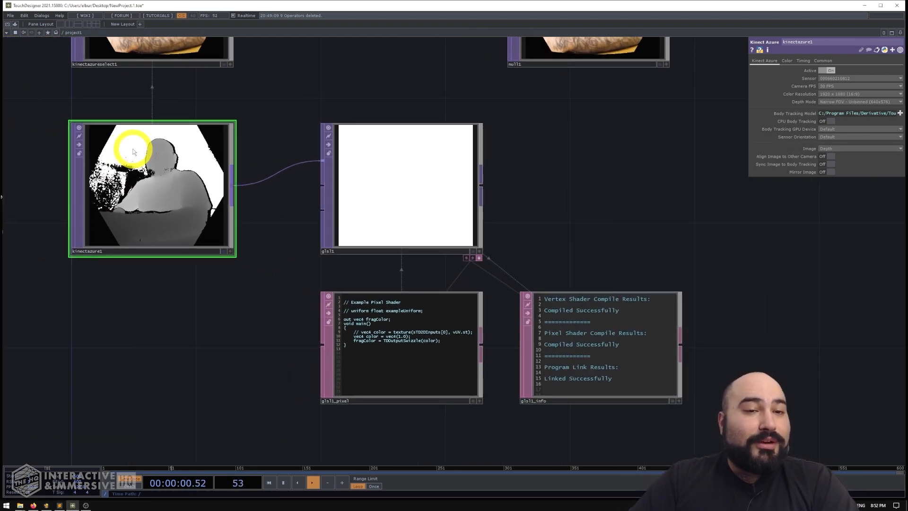
scroll(133, 152, "up", 3)
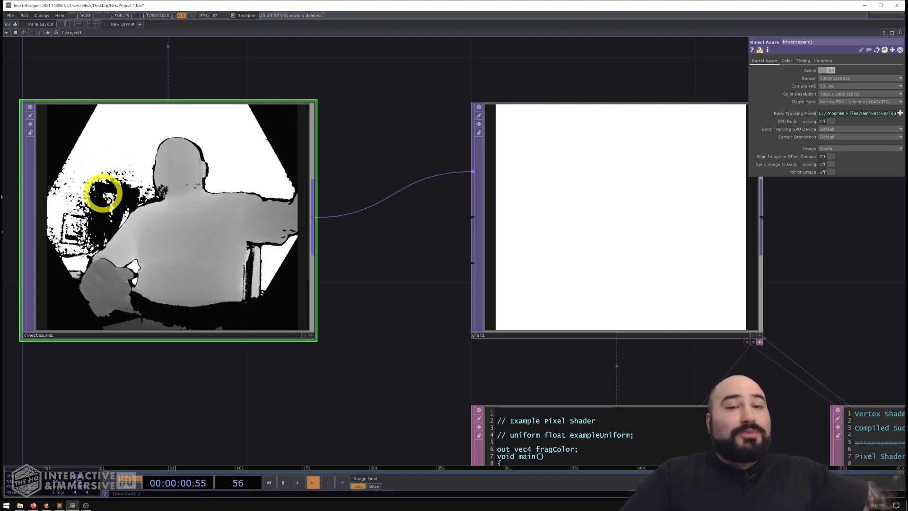
scroll(231, 244, "down", 3)
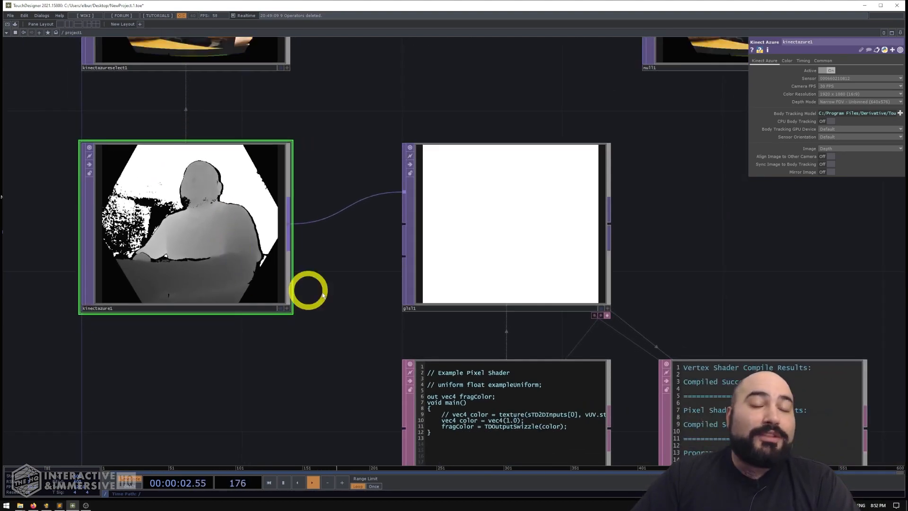
left_click_drag(356, 301, 183, 235)
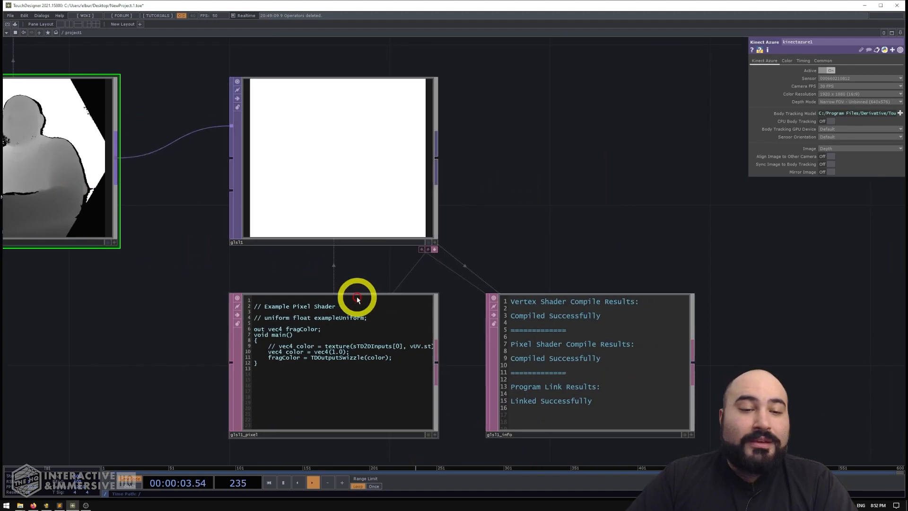
left_click(60, 505)
type("i")
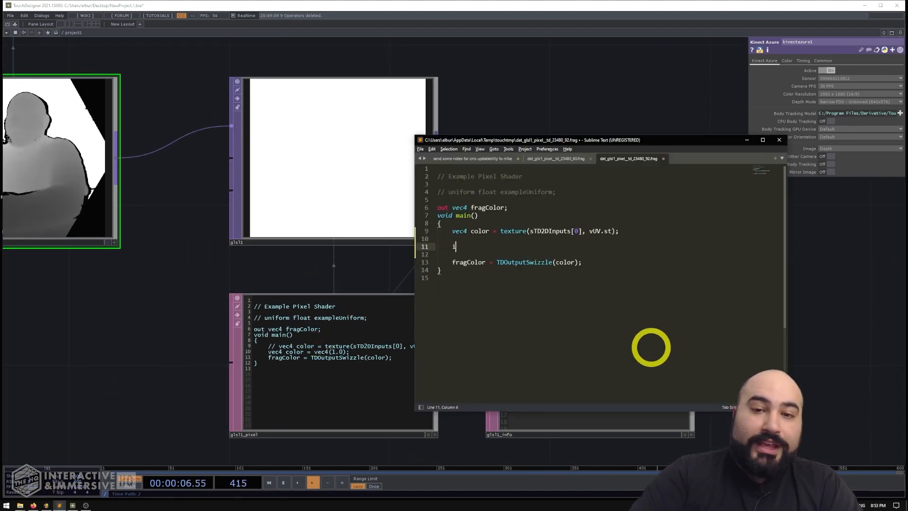
type("f")
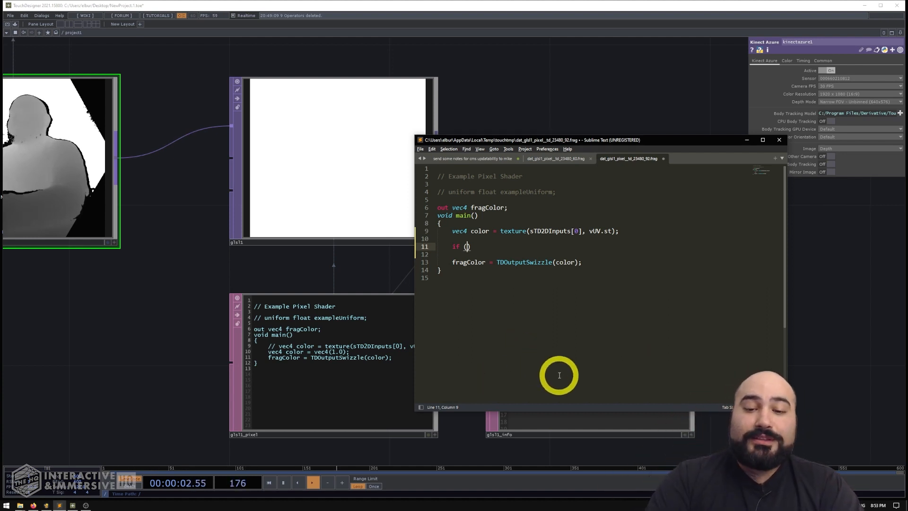
type("(colo")
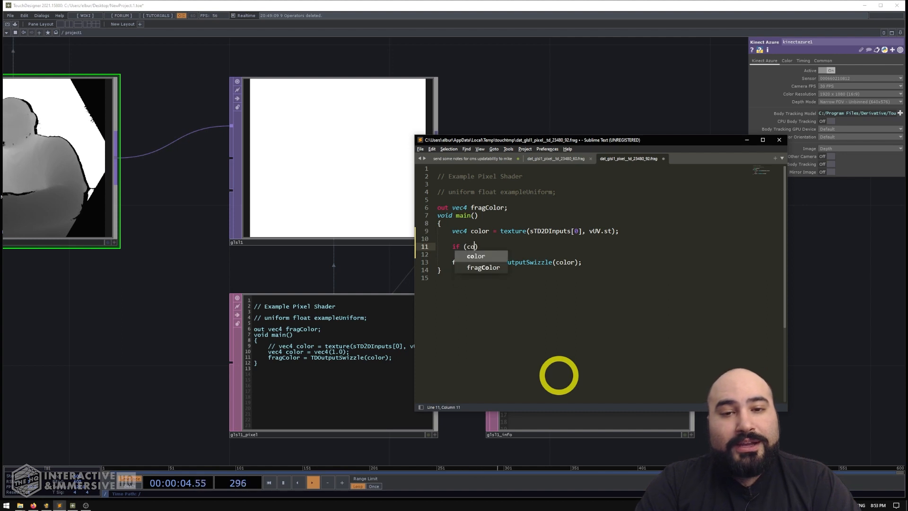
type("r.r < 0 ||")
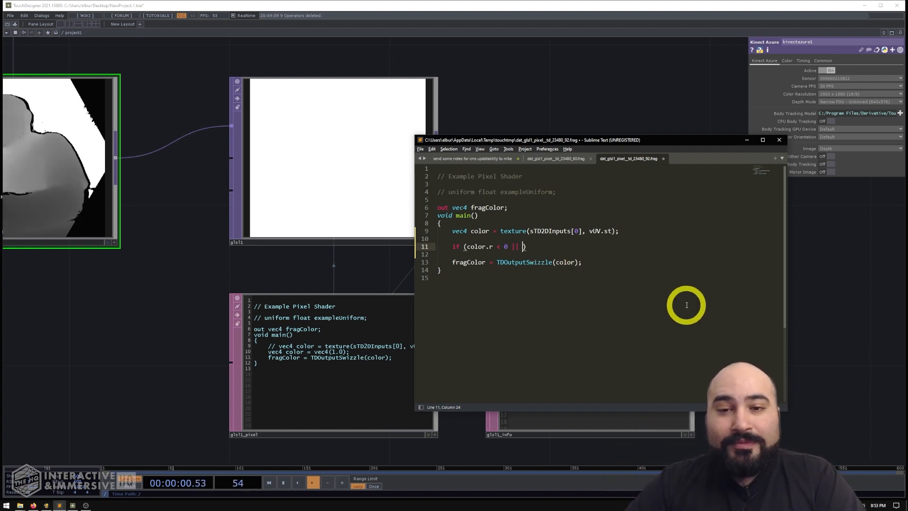
type("color.")
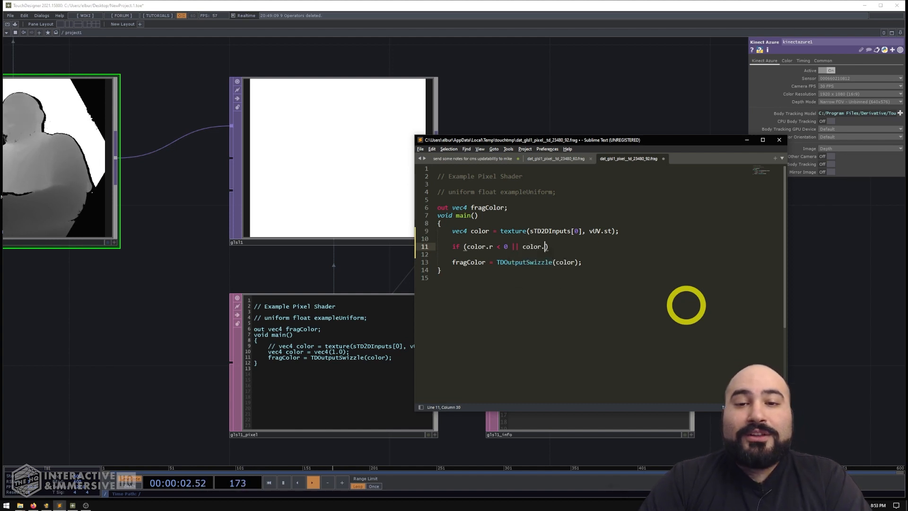
type("r ")
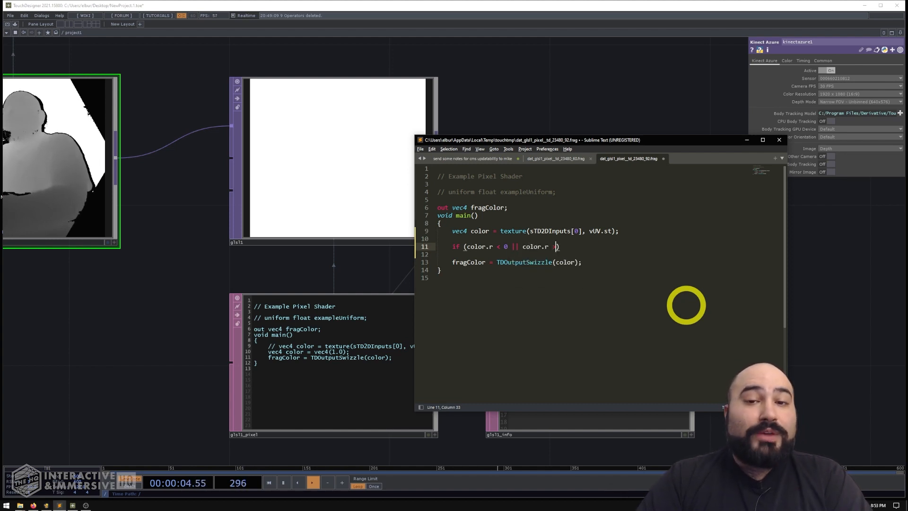
type("> 3")
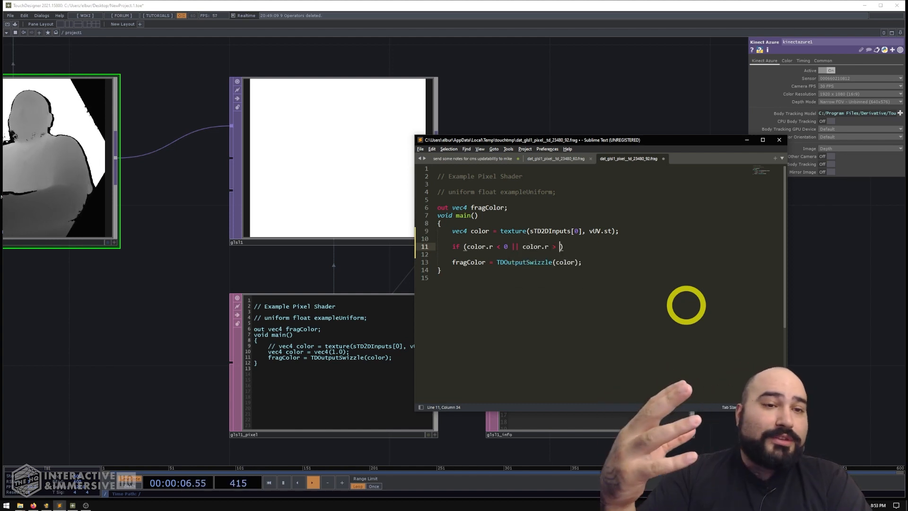
left_click_drag(451, 246, 537, 248)
left_click(465, 246)
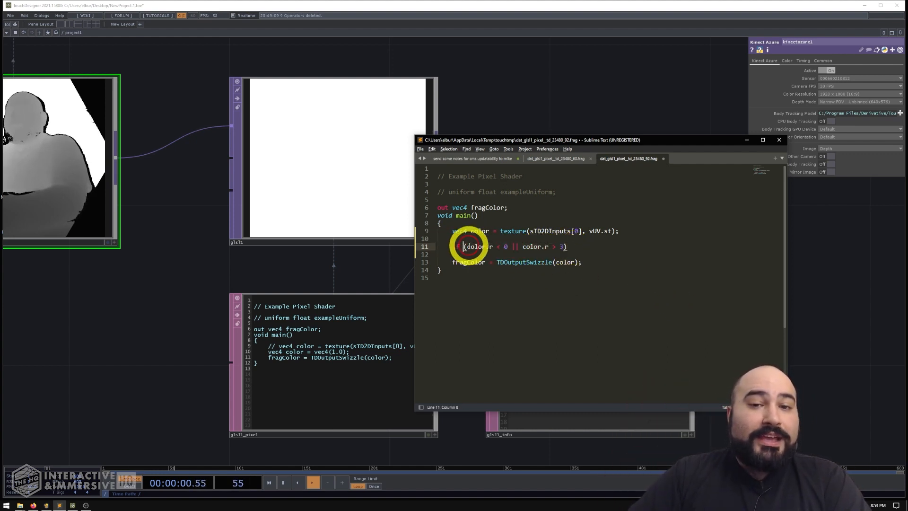
left_click_drag(475, 247, 493, 246)
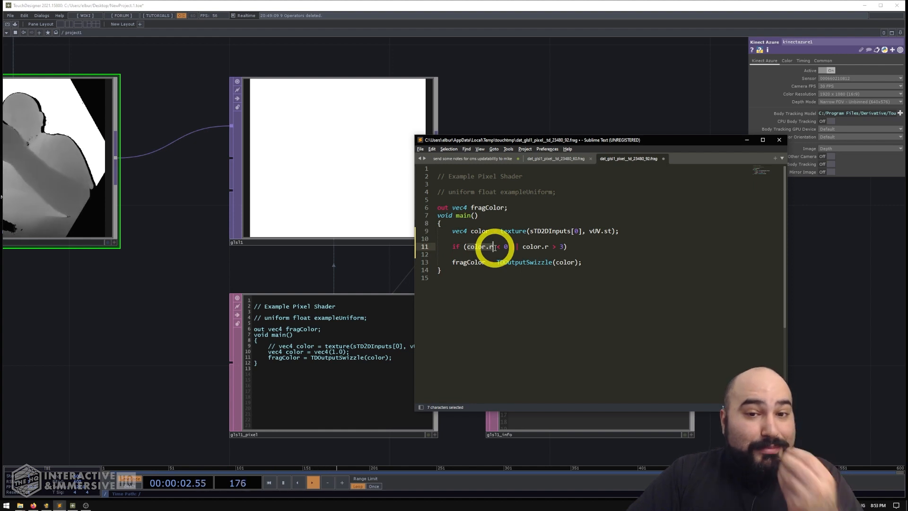
double_click(506, 246)
left_click(507, 247)
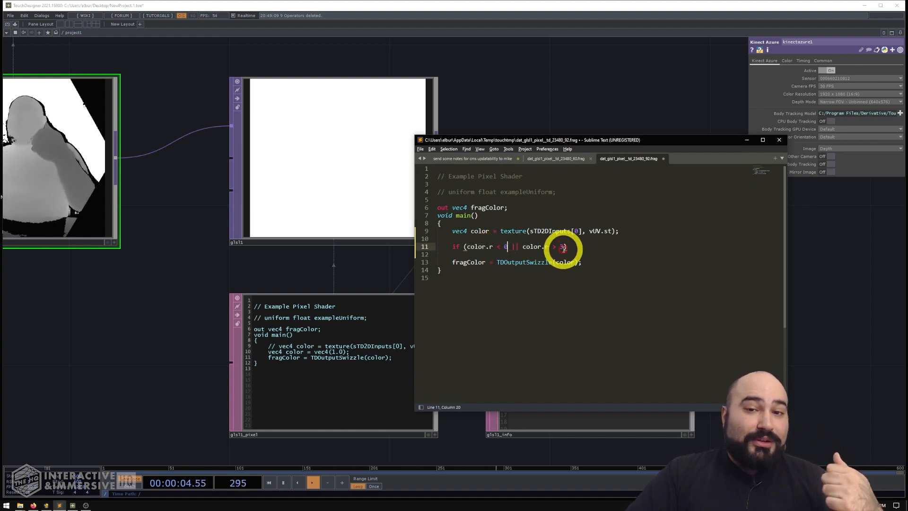
left_click_drag(557, 246, 564, 246)
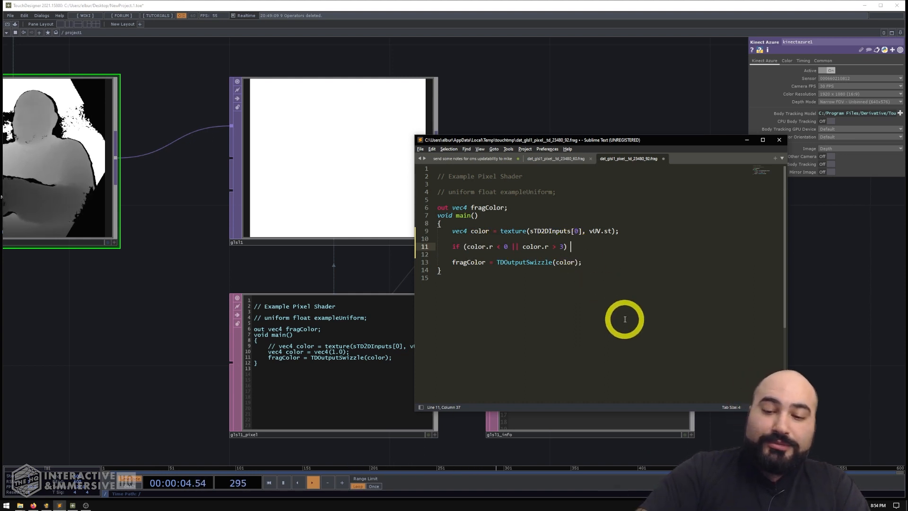
- Add an empty curly-brace block after the if condition, with the opening brace on the same line
type("{")
key("Return")
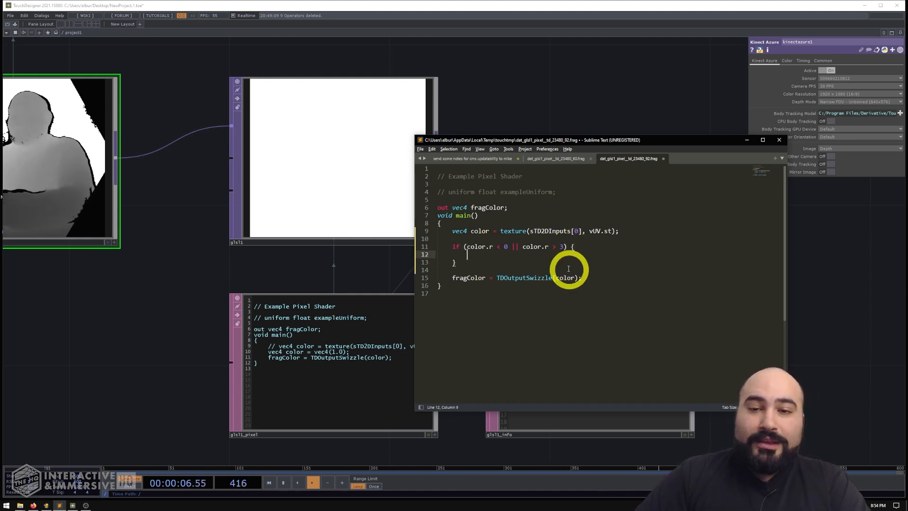
- Try placing the if block's opening brace on its own line, and restore it to the condition line
left_click(572, 247)
key("Return")
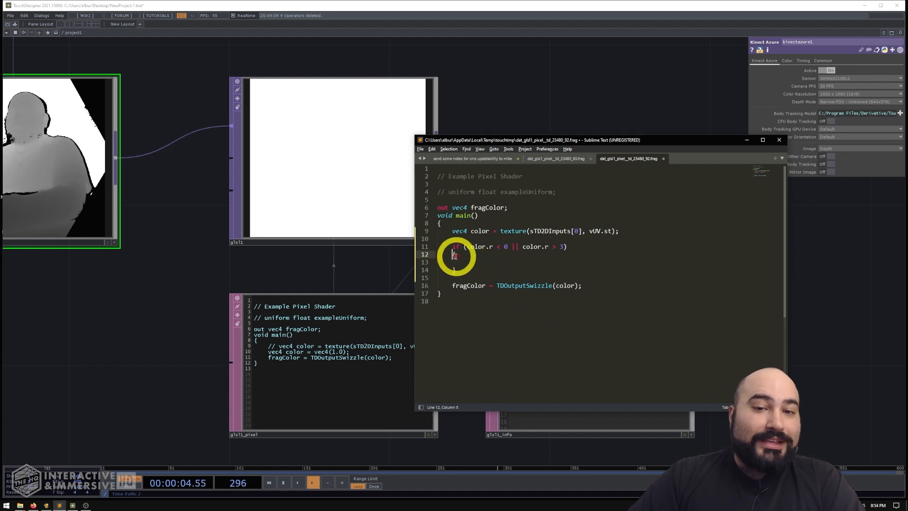
left_click(460, 269)
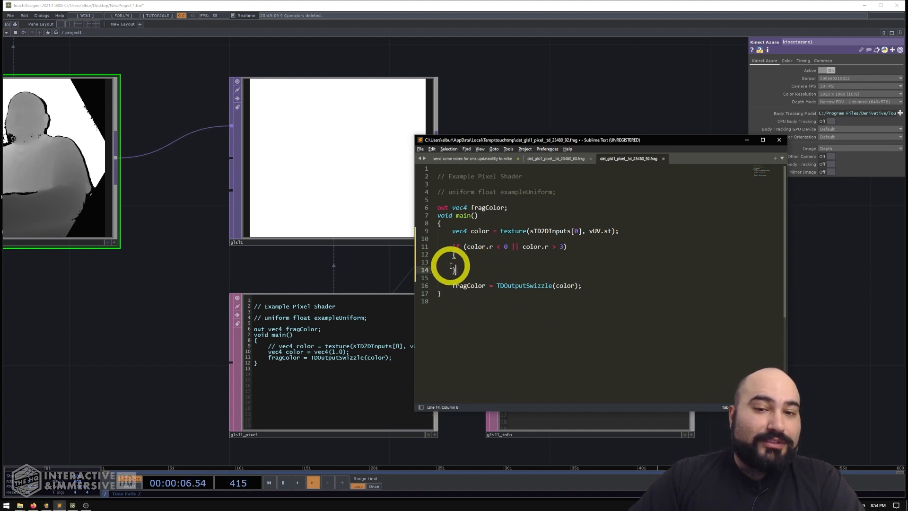
left_click(449, 262)
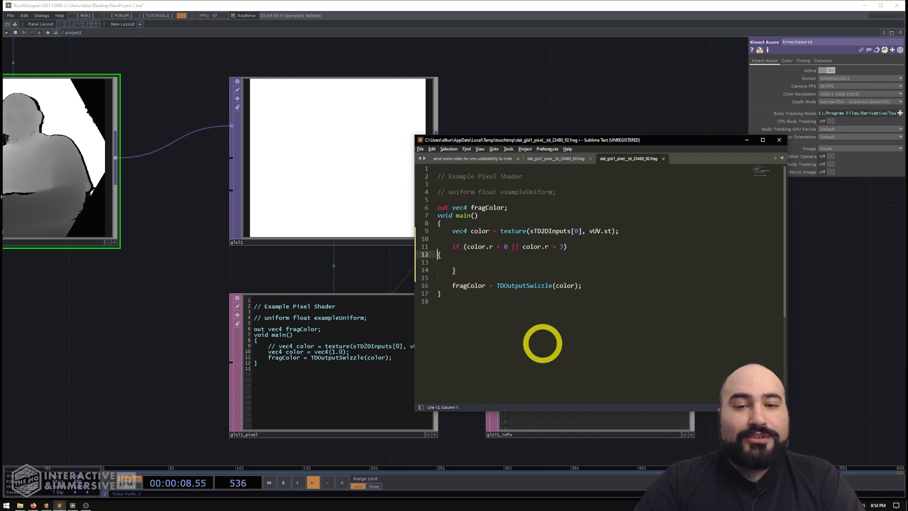
key("BackSpace")
left_click(501, 285)
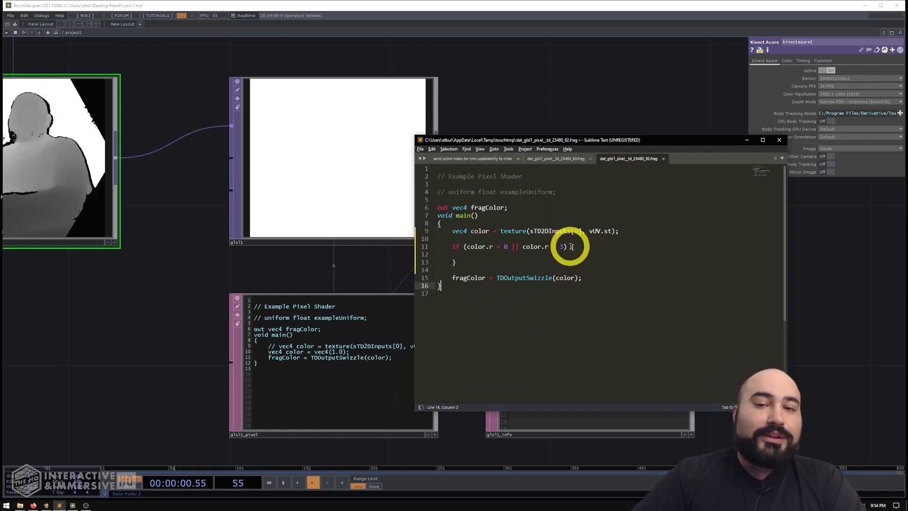
- Inside the if block, assign color = vec4(100.0); and save the pixel shader
left_click(572, 246)
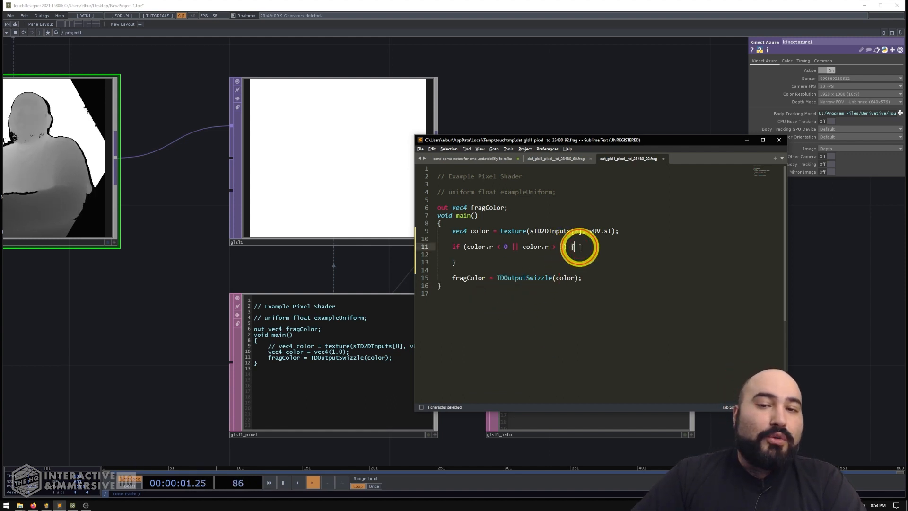
left_click(459, 263)
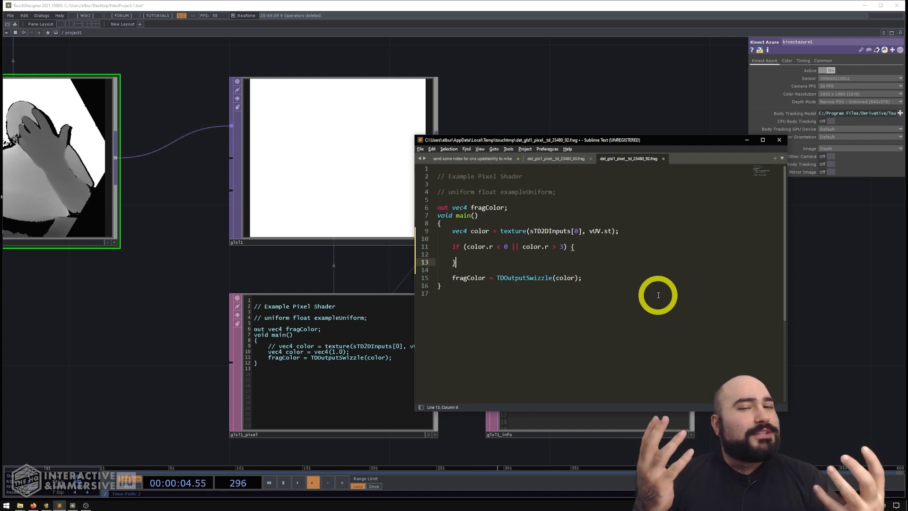
left_click(572, 255)
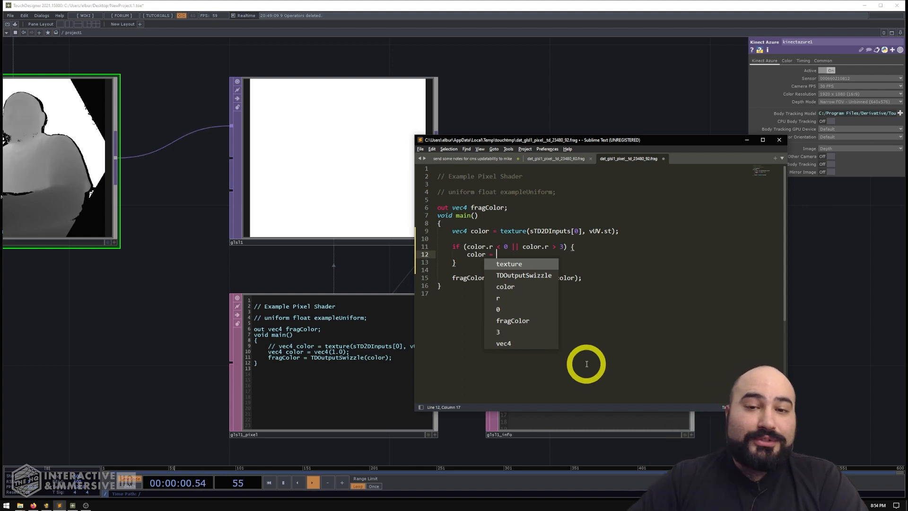
type("vec4(100.0")
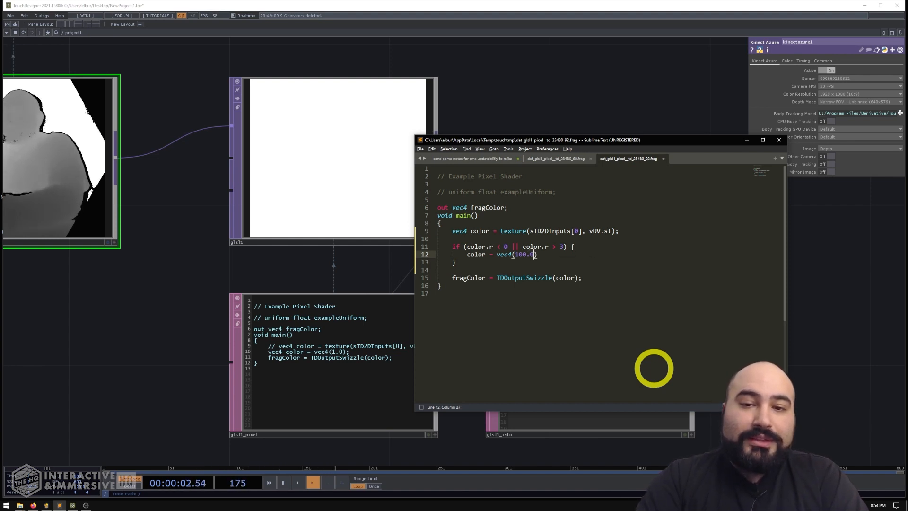
left_click(592, 256)
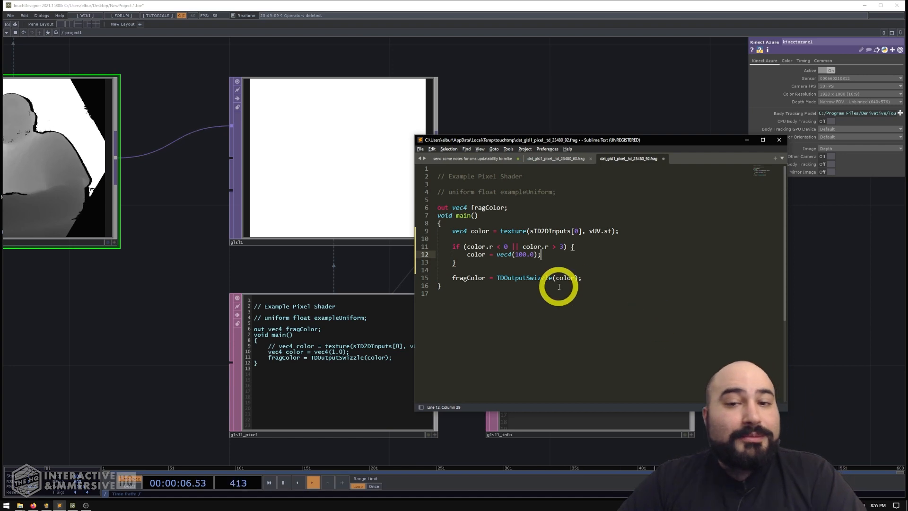
key("ctrl+s")
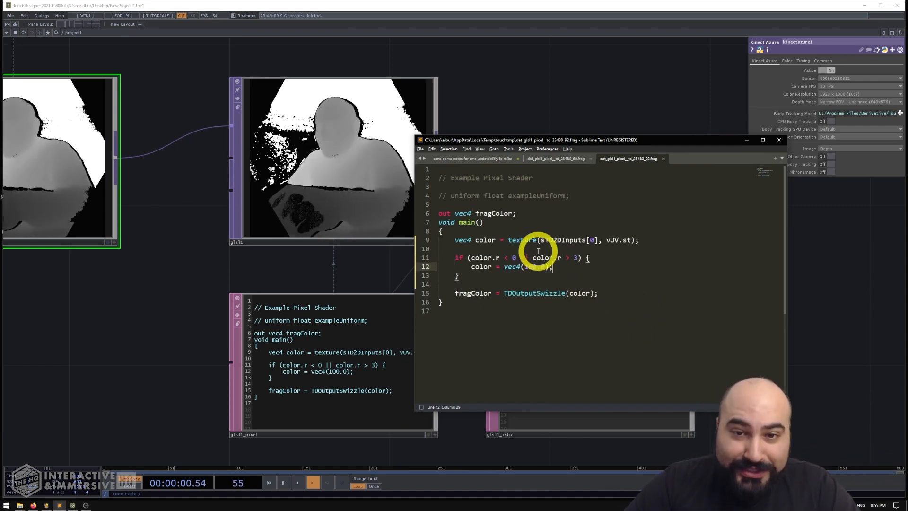
- Enlarge the shader text, check the filtered depth in TouchDesigner, and in Sublime Text set the condition's lower threshold to 0.2 and save
scroll(520, 251, "up", 4, "ctrl")
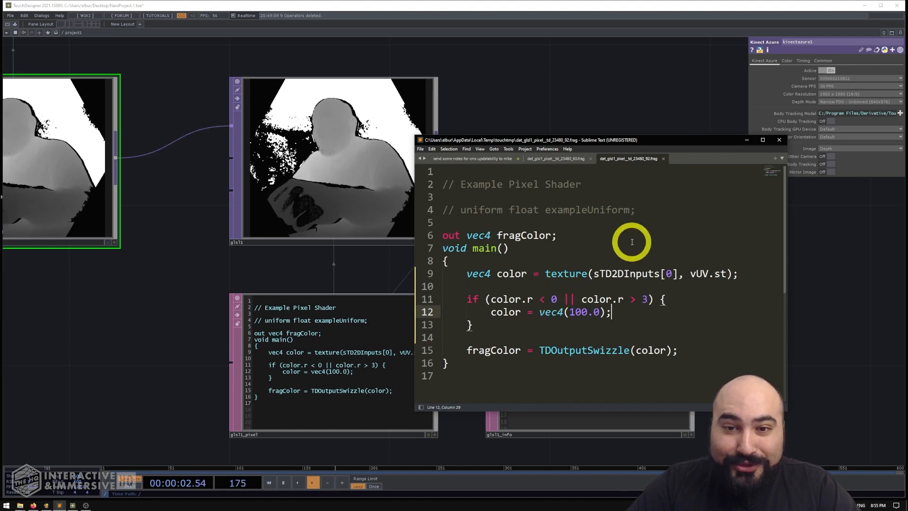
scroll(646, 264, "down", 1)
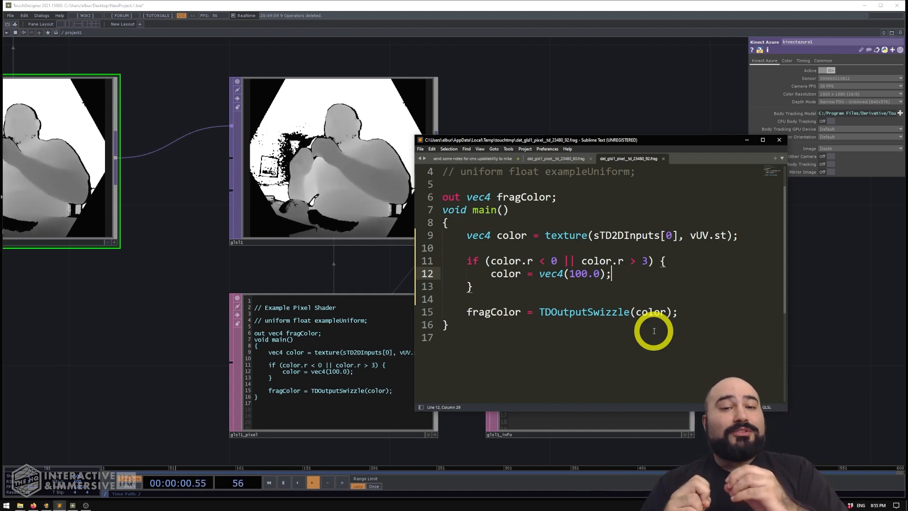
left_click(527, 364)
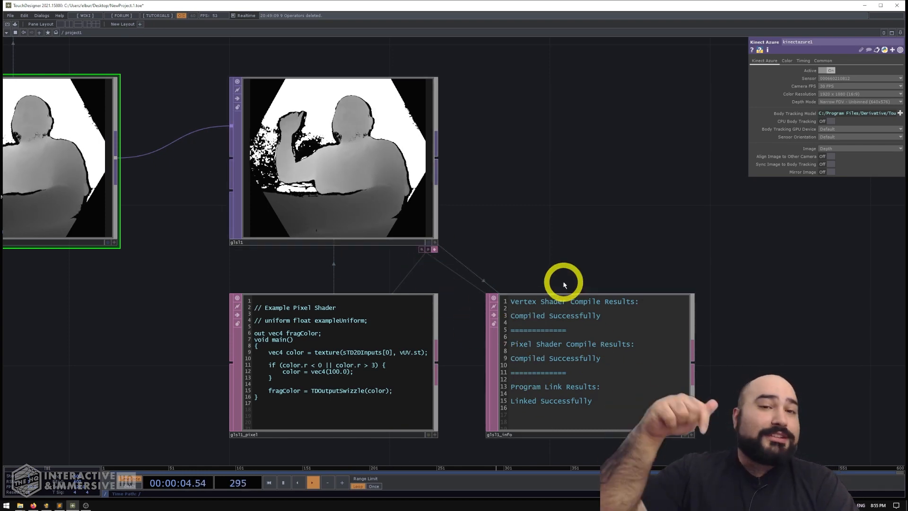
key("alt+Tab")
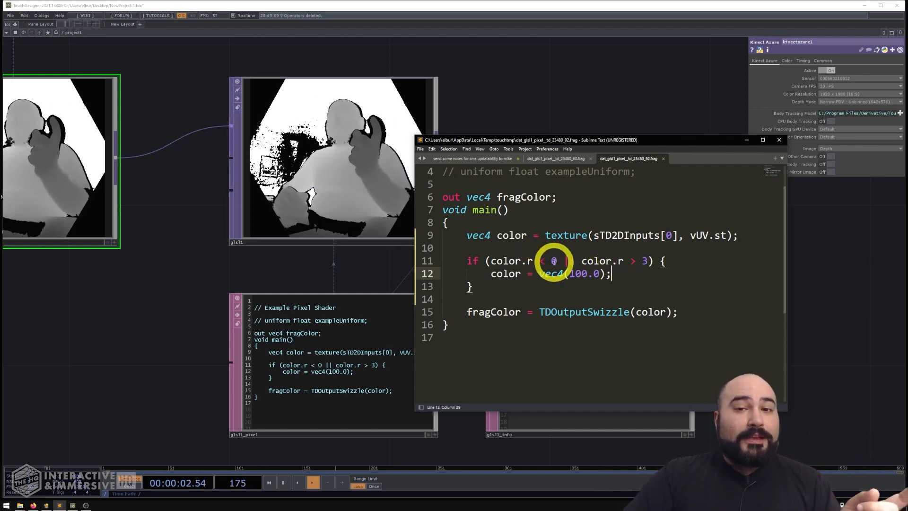
double_click(554, 260)
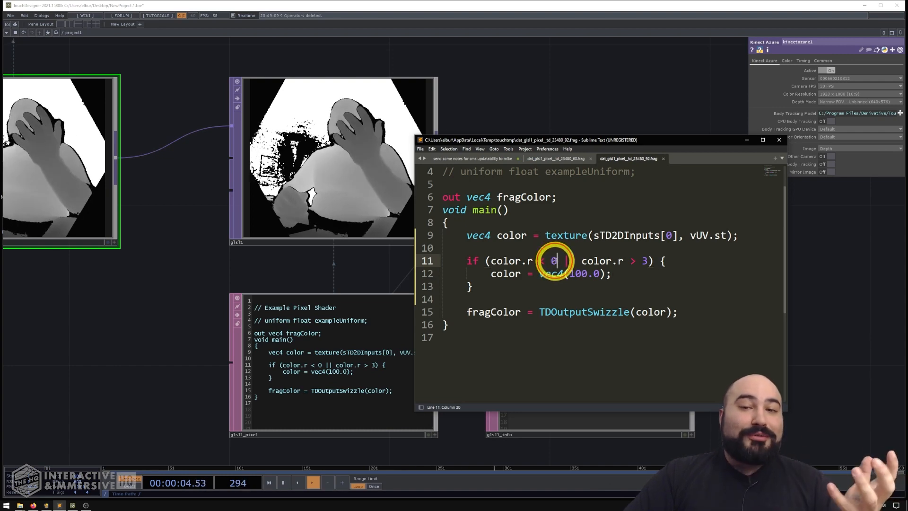
left_click(646, 261)
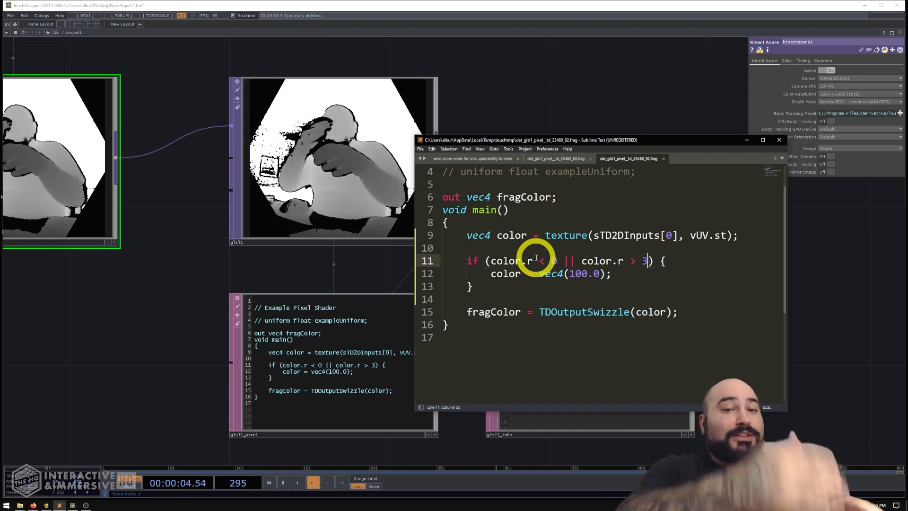
left_click(556, 262)
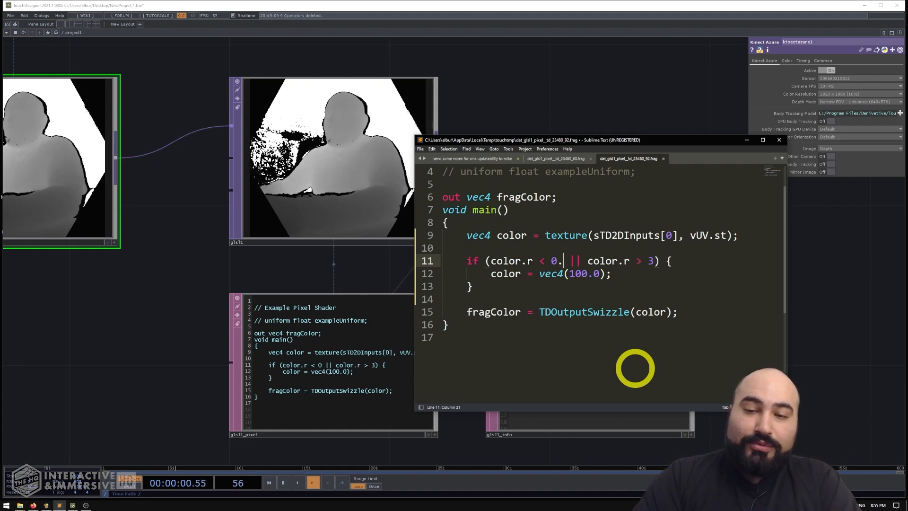
key("ctrl+s")
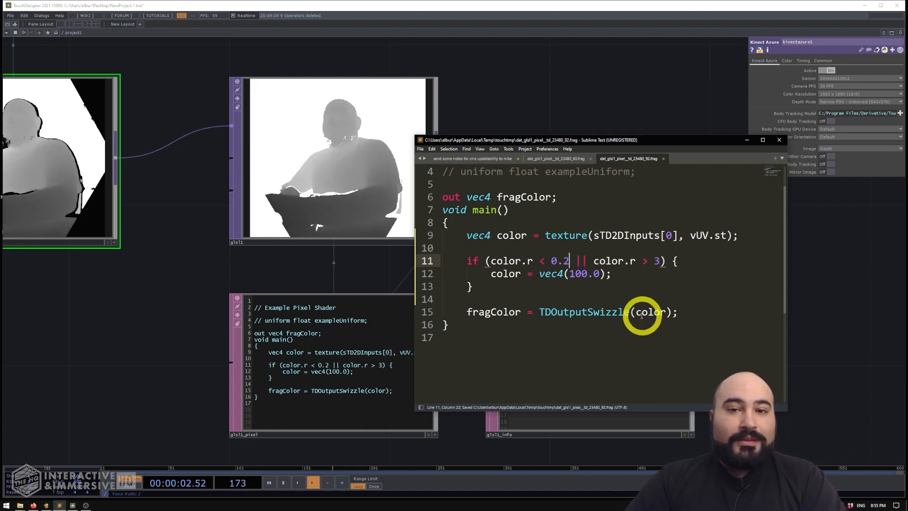
- Set the condition's upper threshold to 0.8, save the shader, and return to TouchDesigner to inspect glsl1's depth output
mouse_move(618, 307)
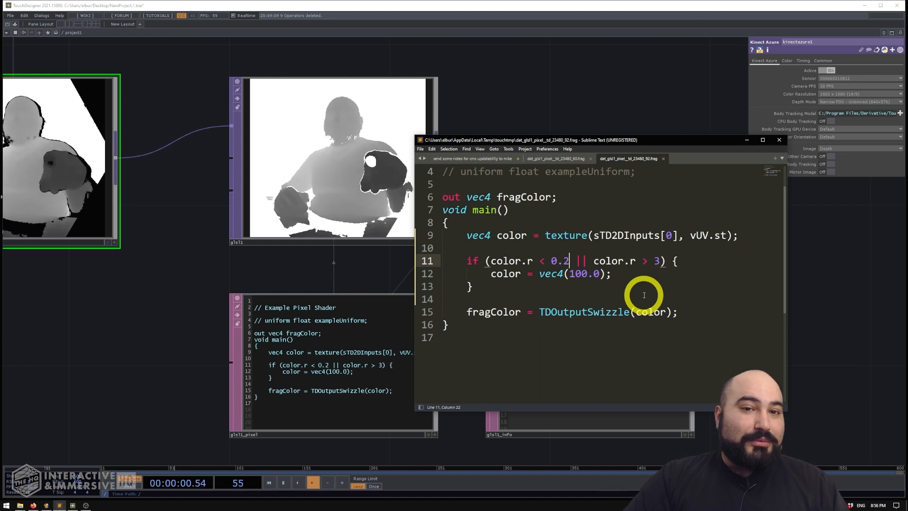
left_click(659, 261)
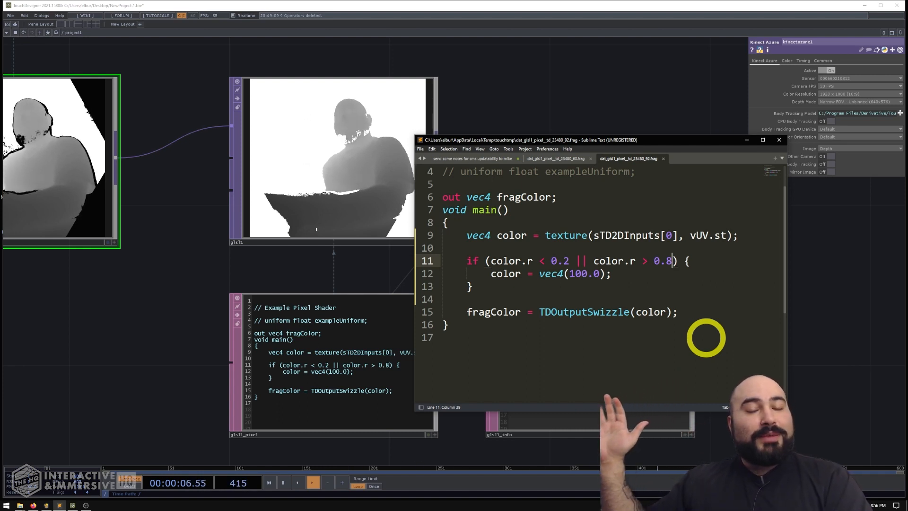
left_click(411, 233)
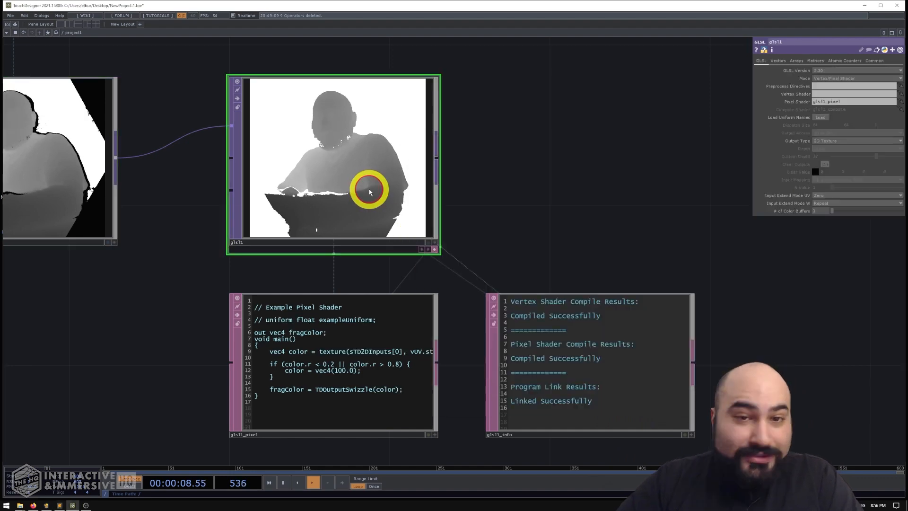
scroll(409, 186, "down", 4)
scroll(416, 204, "up", 5)
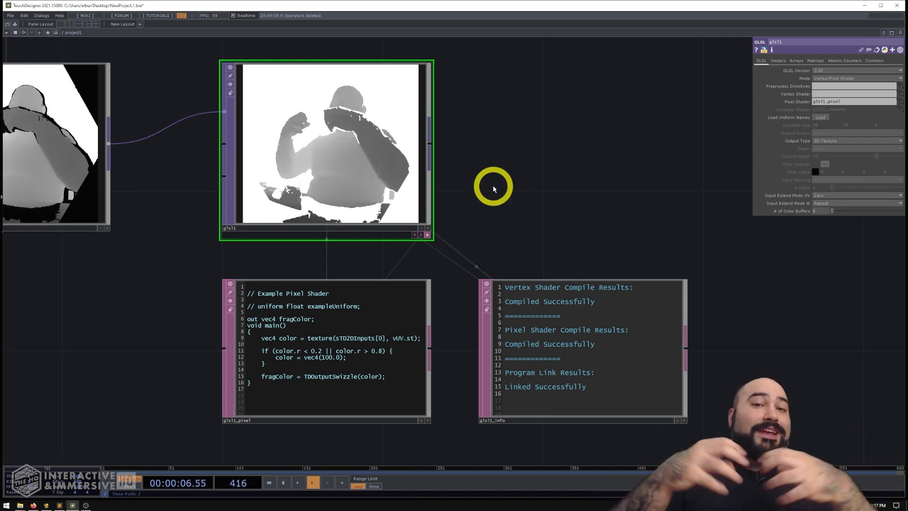
- Add a Phong material beyond the glsl1 operators and assign null1 as its Color Map
left_click_drag(511, 173, 443, 199)
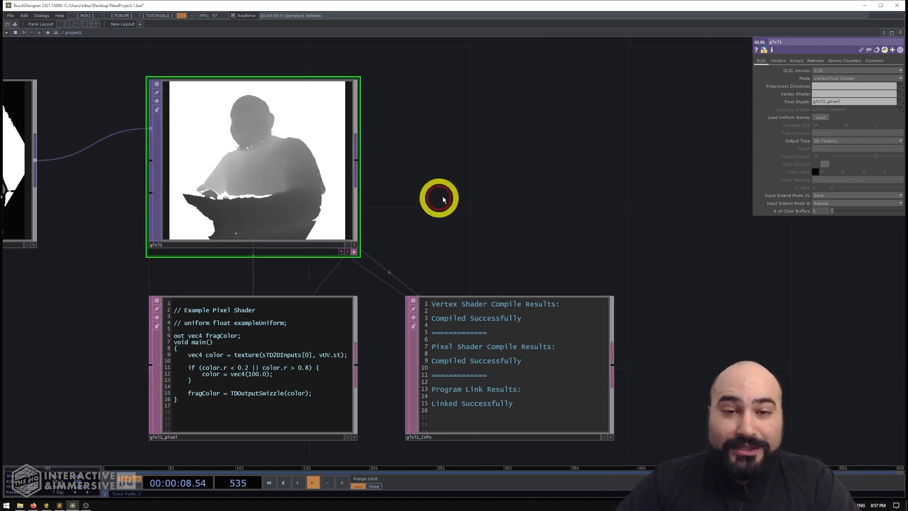
scroll(468, 192, "down", 5)
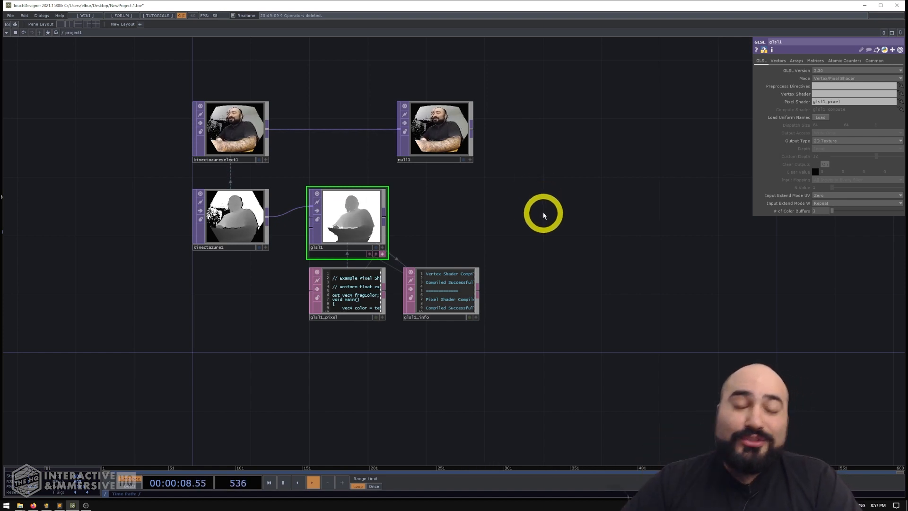
key("Tab")
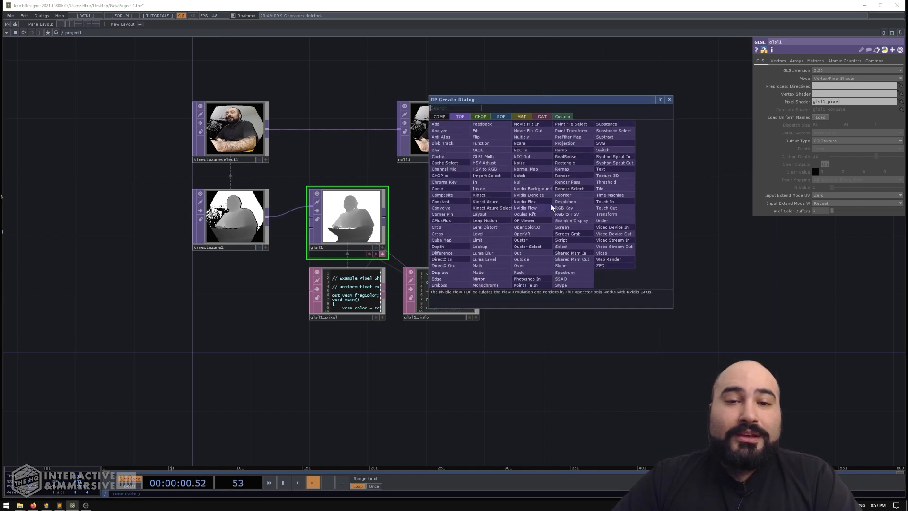
left_click(521, 116)
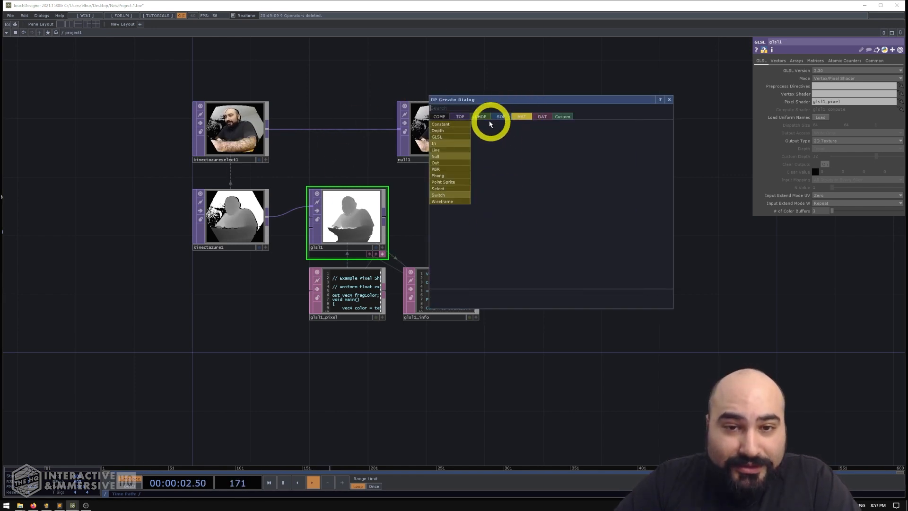
left_click(438, 175)
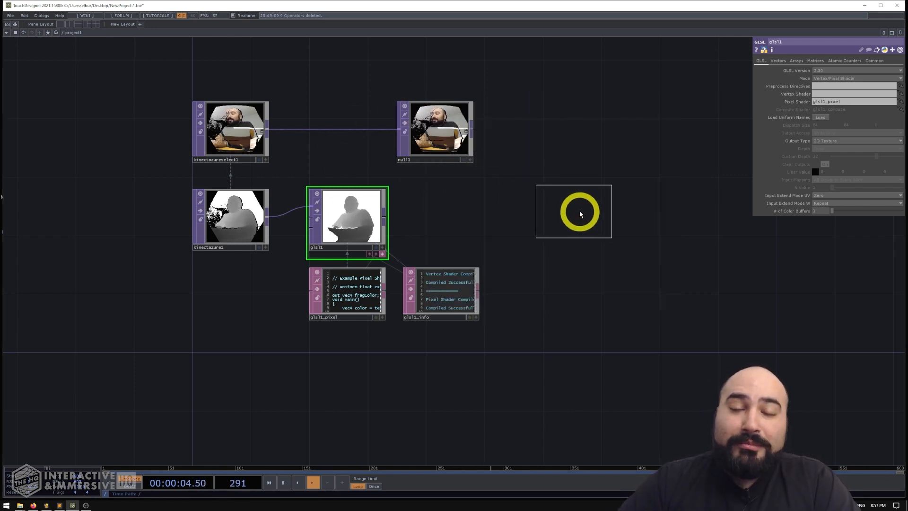
left_click(581, 214)
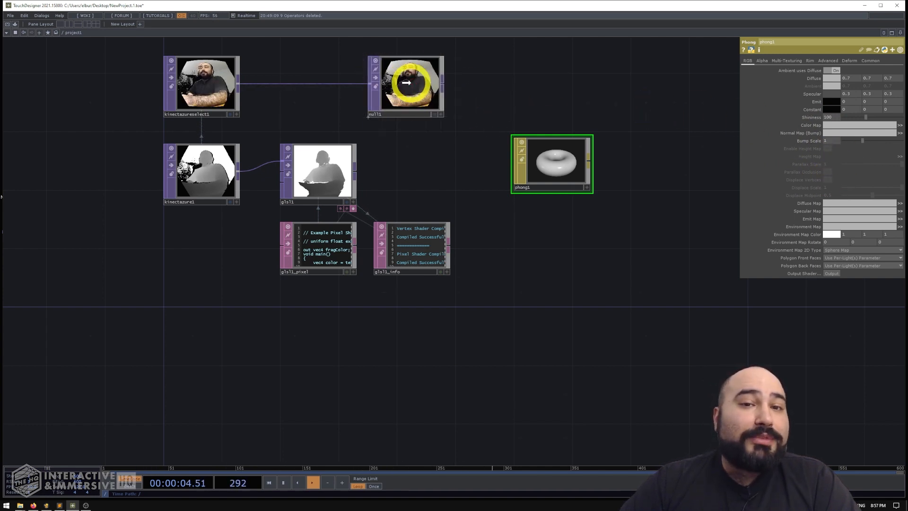
left_click_drag(407, 83, 834, 129)
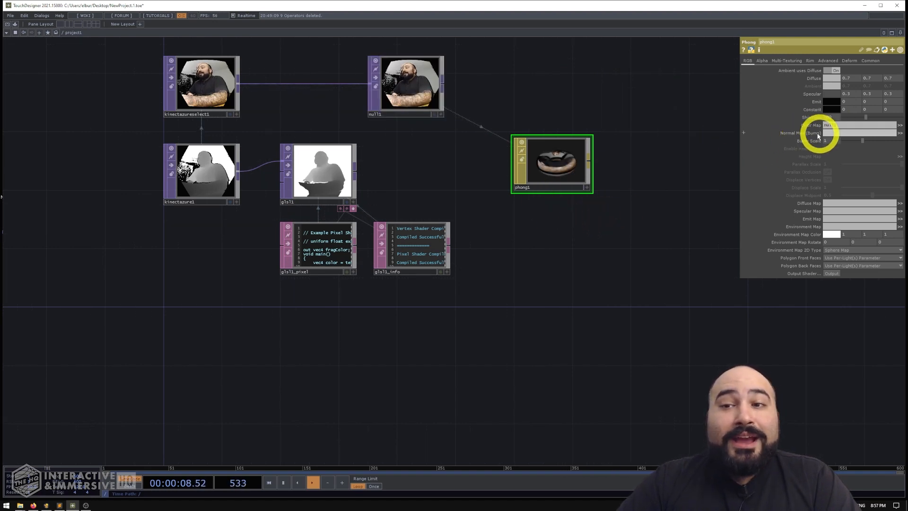
- Move kinectazureselect1, kinectazure1, glsl1 and both GLSL text operators together farther away from null1 to free up space
left_click_drag(426, 181, 510, 172)
right_click_drag(188, 151, 535, 284)
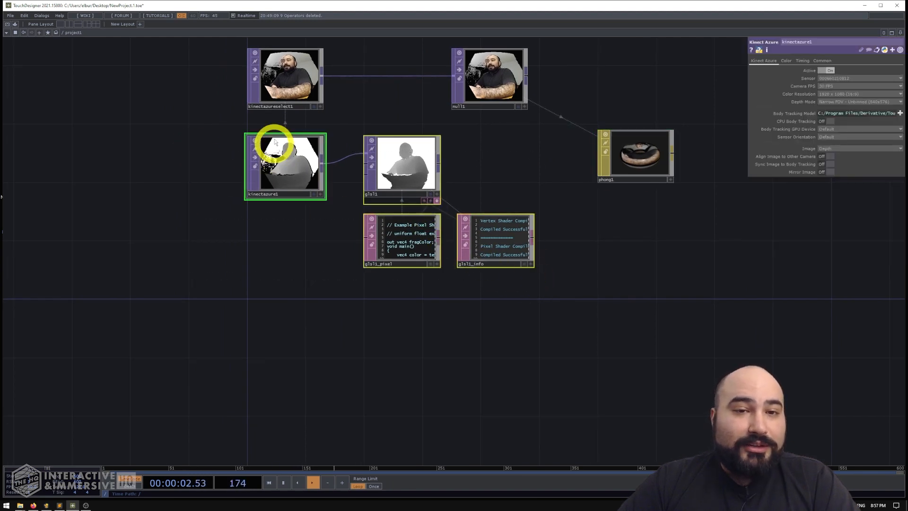
left_click(308, 81, "ctrl")
left_click_drag(308, 81, 147, 81)
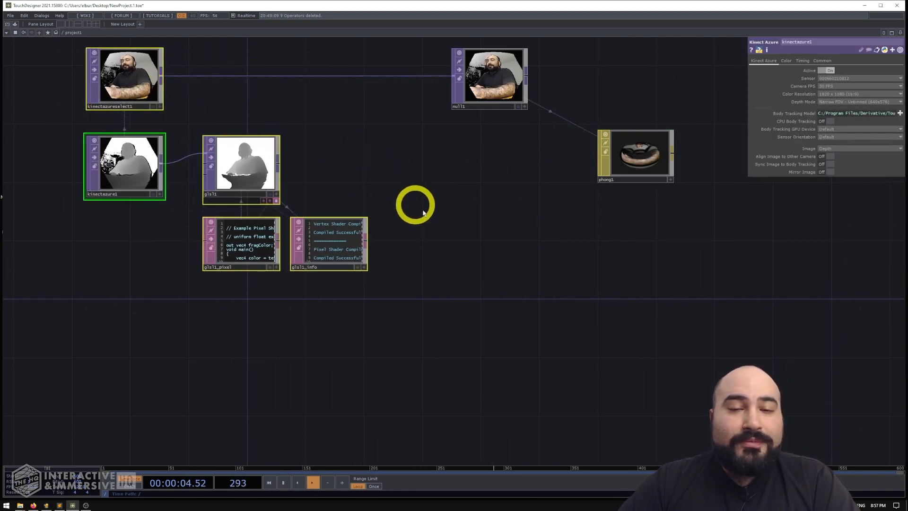
- Add a Normal Map TOP below null1 and feed it glsl1's filtered depth output
double_click(470, 224)
type("norm")
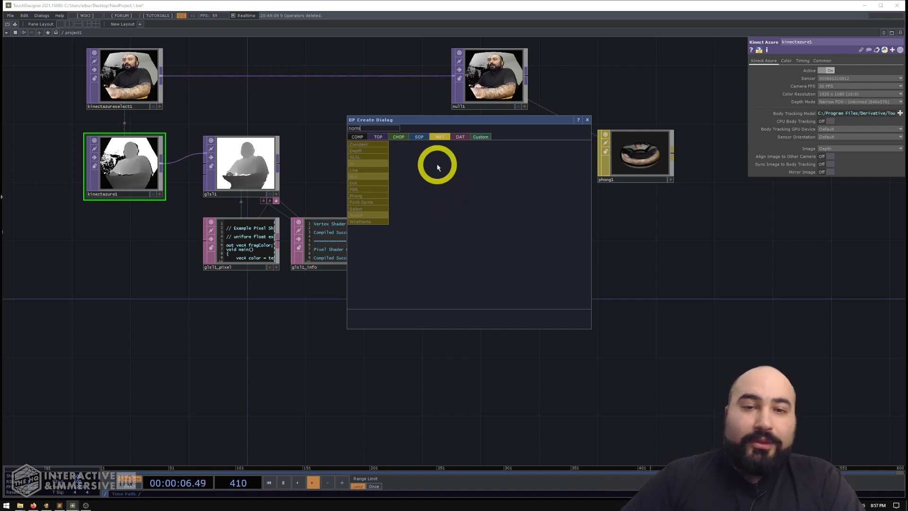
left_click(377, 137)
left_click(458, 190)
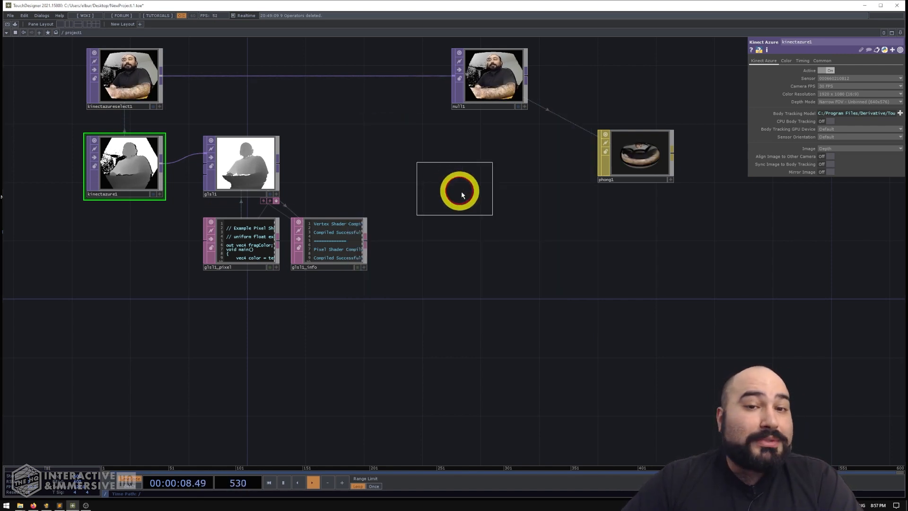
left_click(475, 229)
left_click_drag(478, 222, 473, 252)
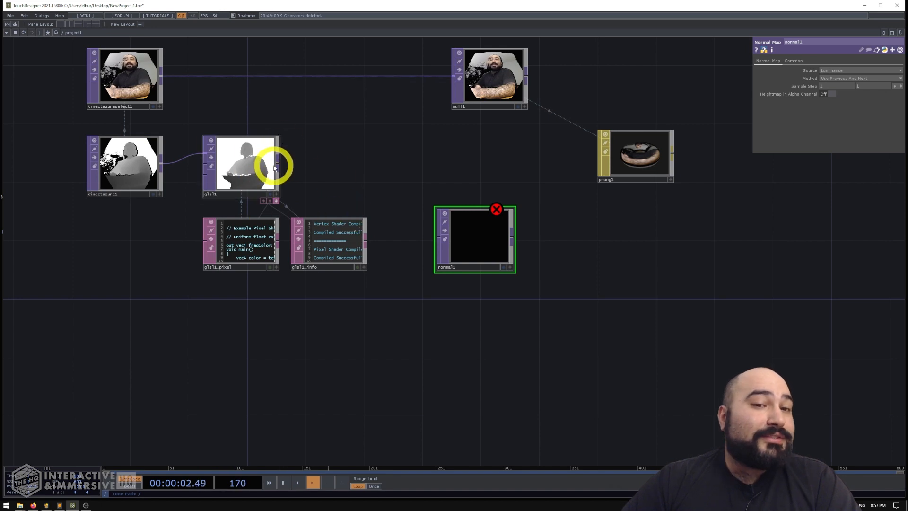
left_click_drag(279, 158, 439, 237)
scroll(471, 291, "up", 3)
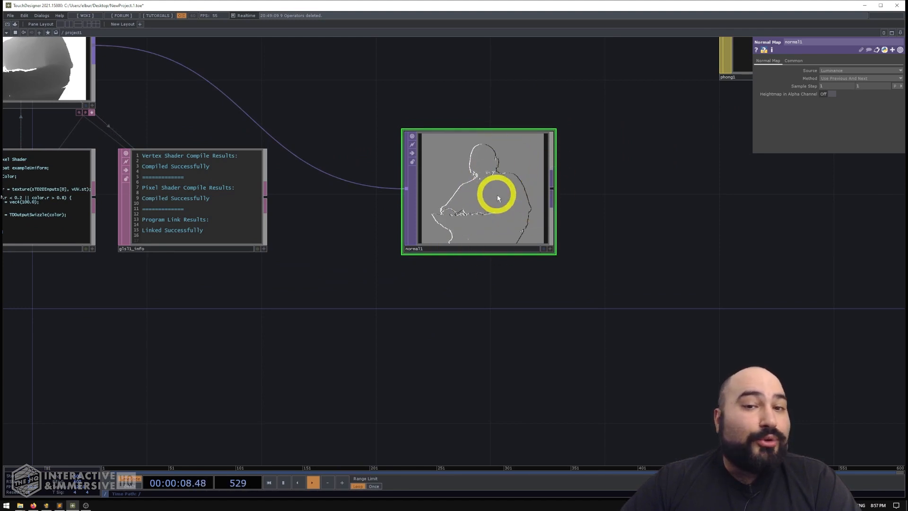
scroll(513, 215, "down", 3)
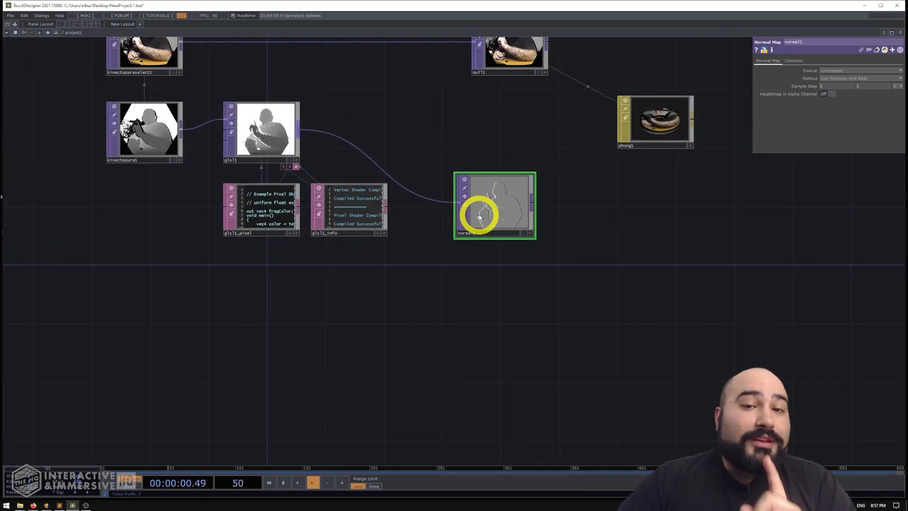
- Inspect kinectazure1's operator information, and review glsl1 and the Normal Map operator's parameters
left_click(145, 133)
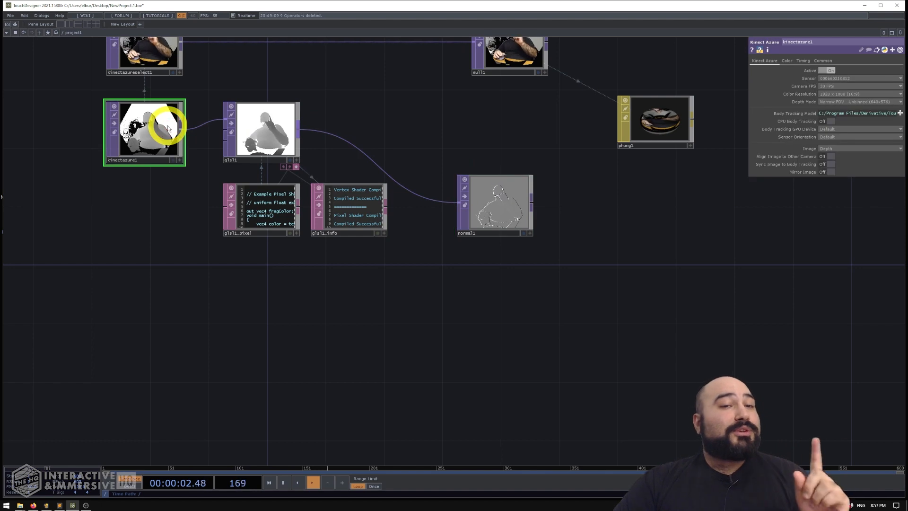
middle_click(139, 140)
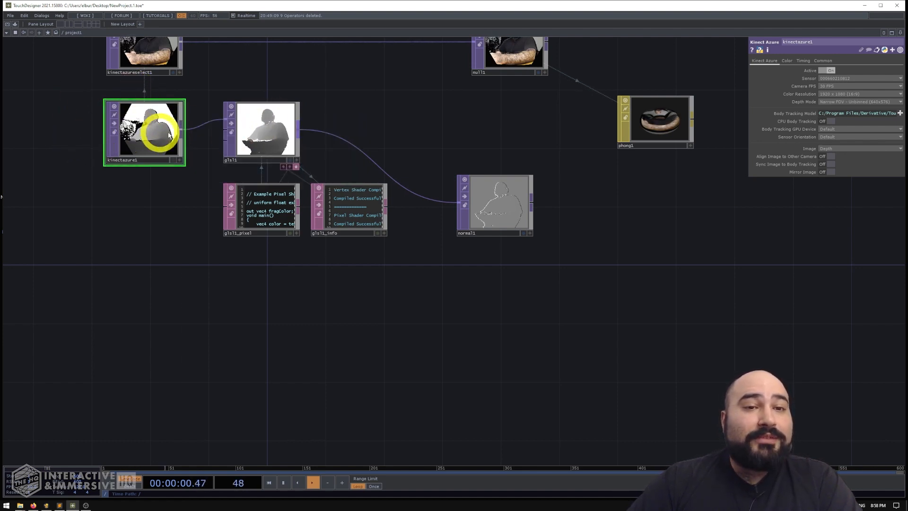
left_click(263, 130)
left_click(492, 199)
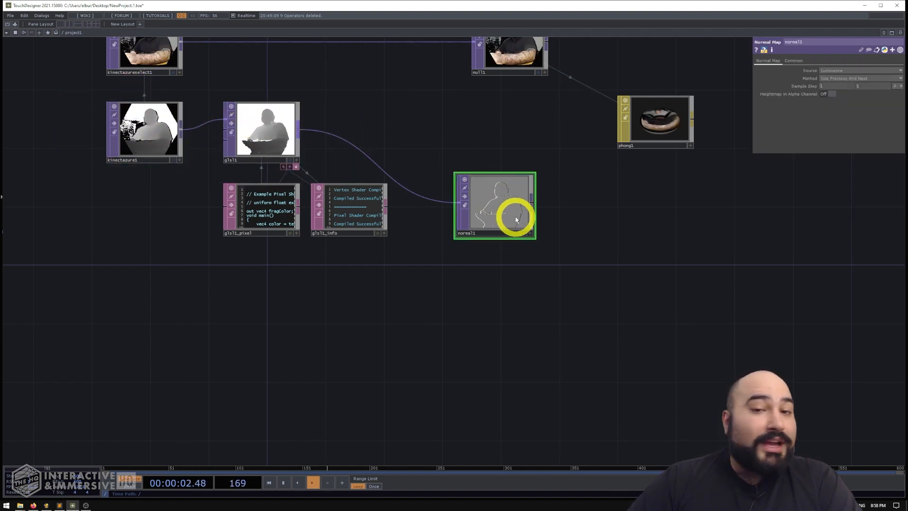
- Set the Normal Map operator's pixel format to 8-bit fixed (RGBA) and check its output up close
scroll(530, 208, "up", 5)
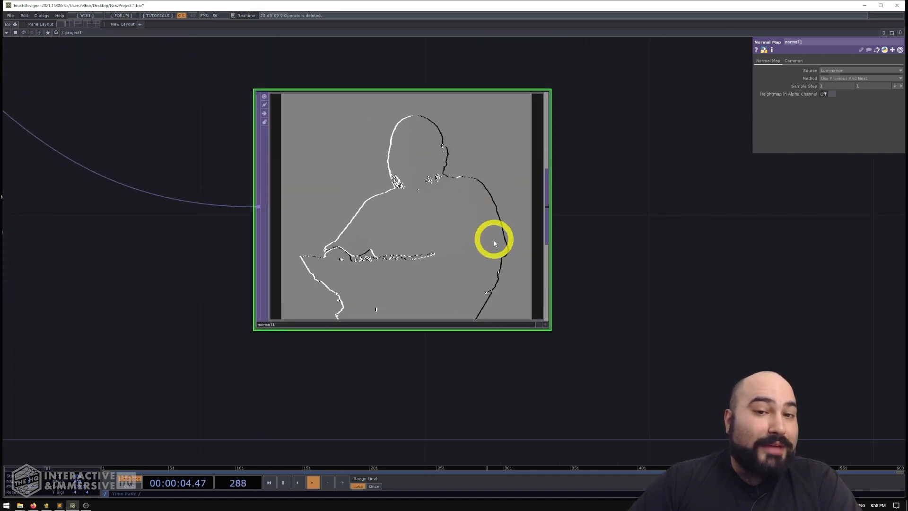
middle_click_drag(492, 247, 567, 188)
scroll(496, 272, "down", 6)
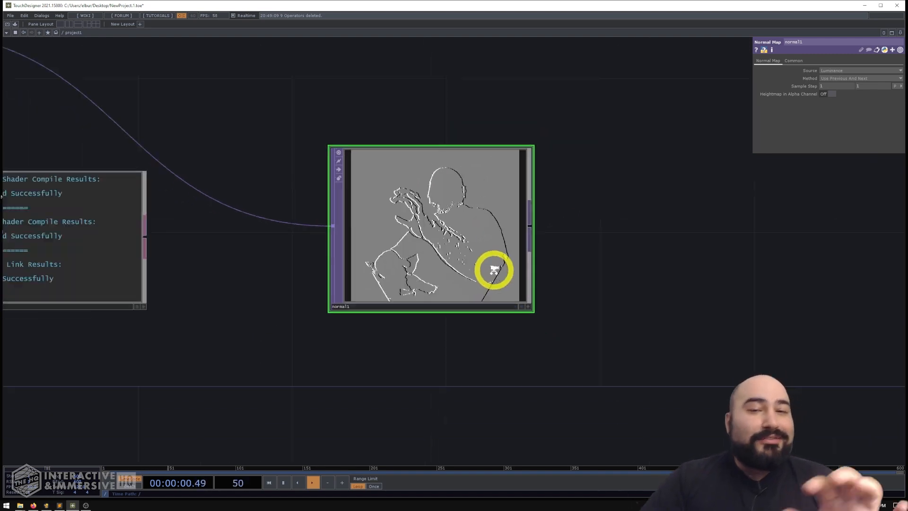
left_click(161, 137)
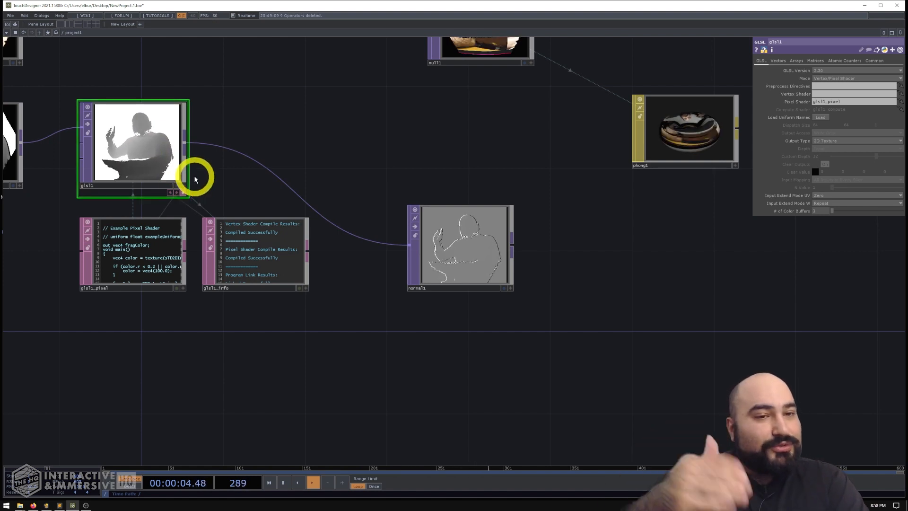
left_click(501, 240)
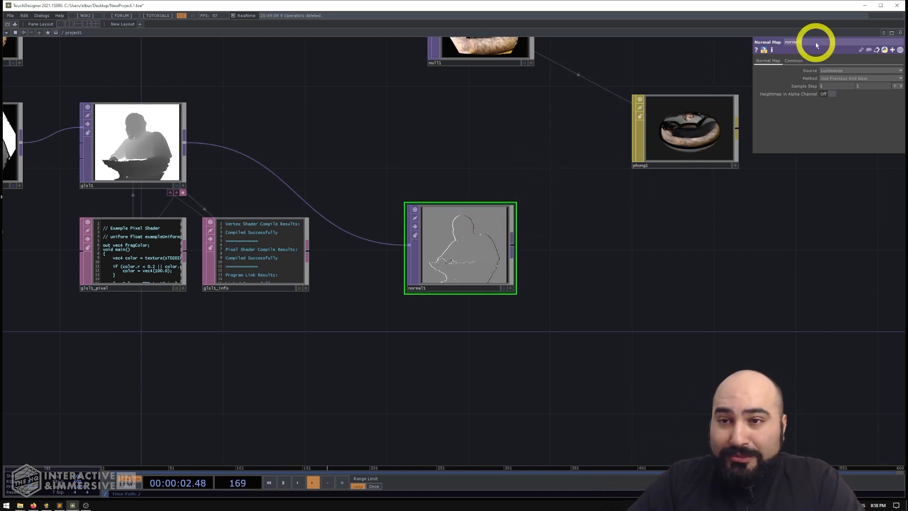
left_click(476, 248)
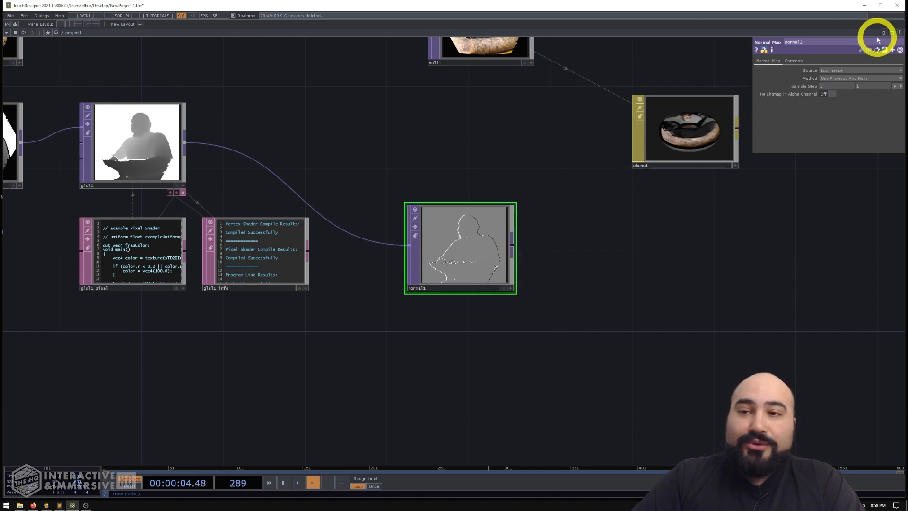
left_click(793, 61)
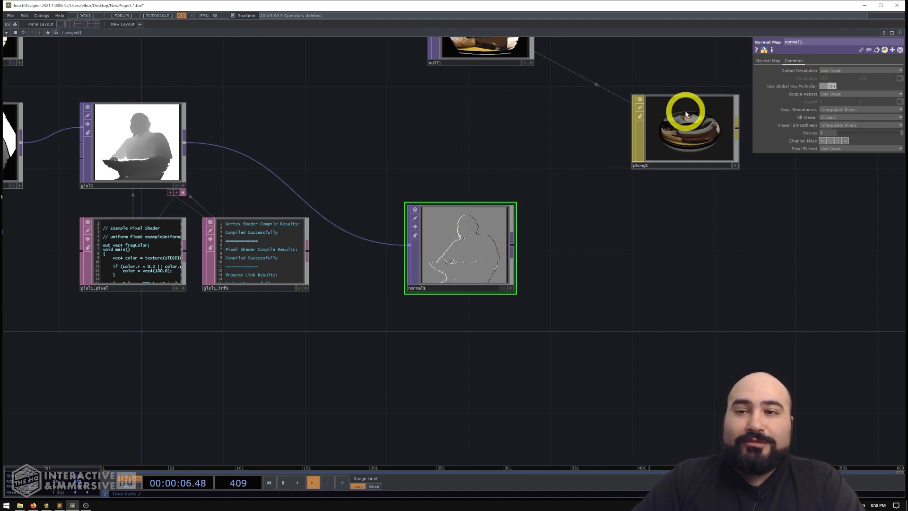
left_click(827, 150)
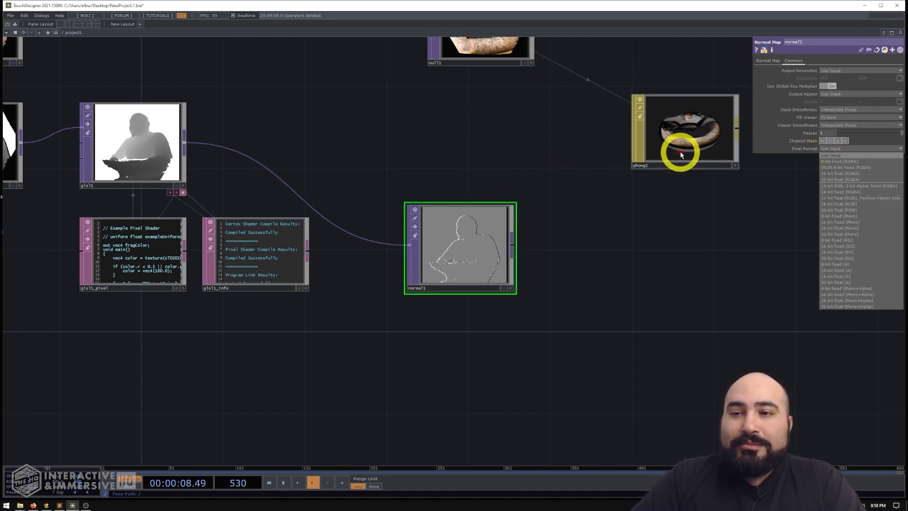
left_click(834, 162)
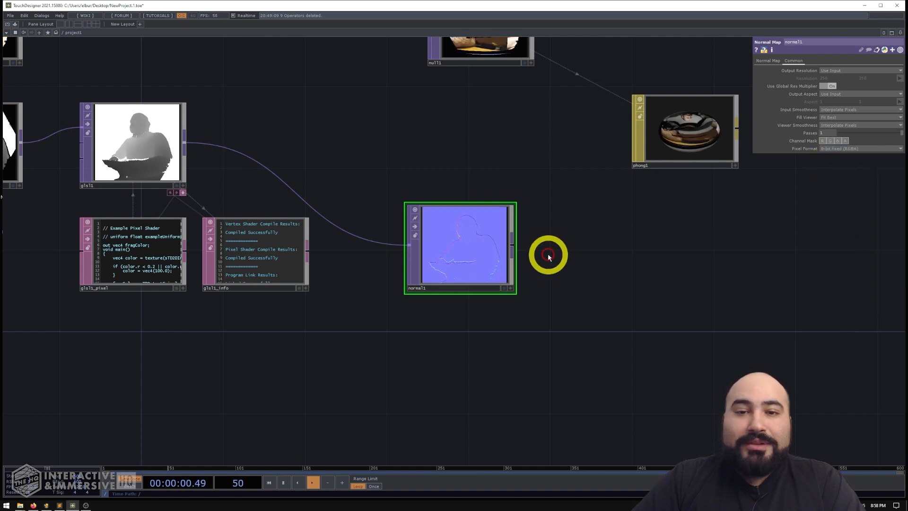
scroll(472, 263, "up", 3)
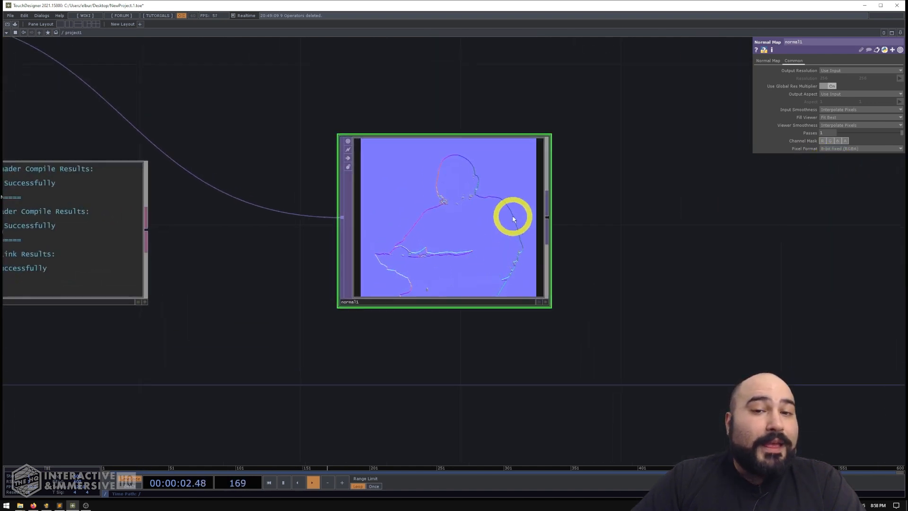
scroll(495, 203, "up", 3)
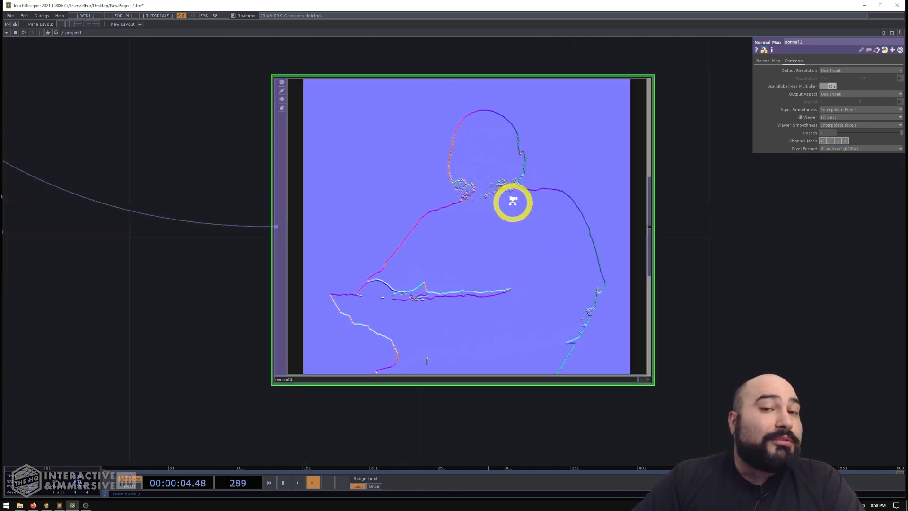
scroll(489, 214, "down", 5)
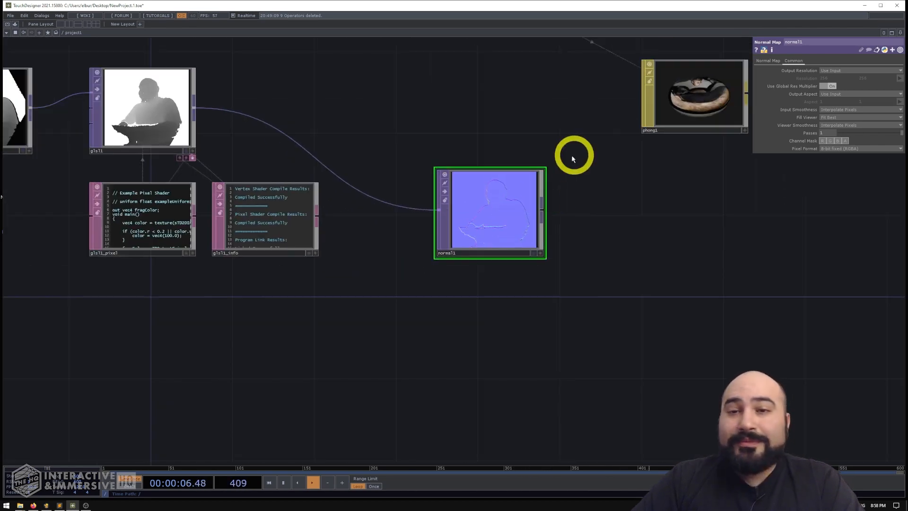
- Assign normal1 as the Normal Map of phong1 and enable the material's height map
left_click(624, 194)
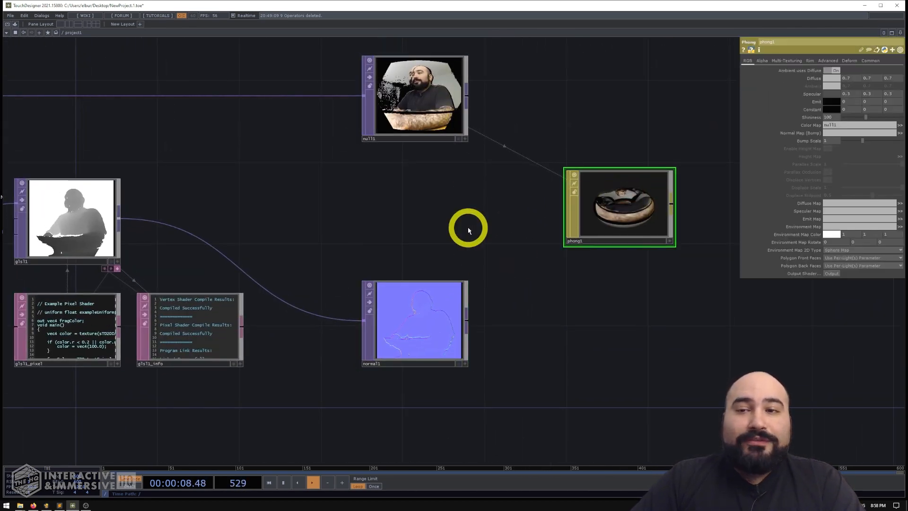
left_click_drag(421, 334, 830, 133)
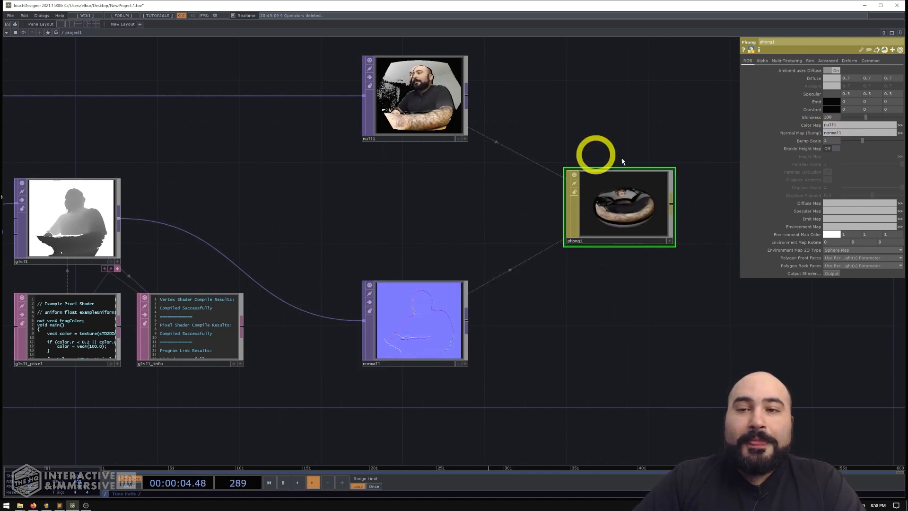
left_click(828, 150)
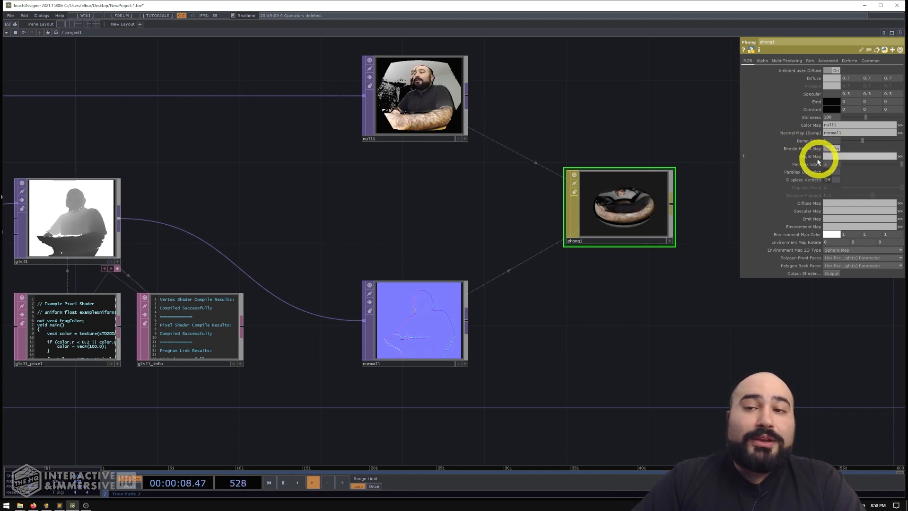
- Add a Null TOP fed by glsl1 between null1 and normal1, and shift normal1 down to make room
left_click_drag(400, 198, 522, 169)
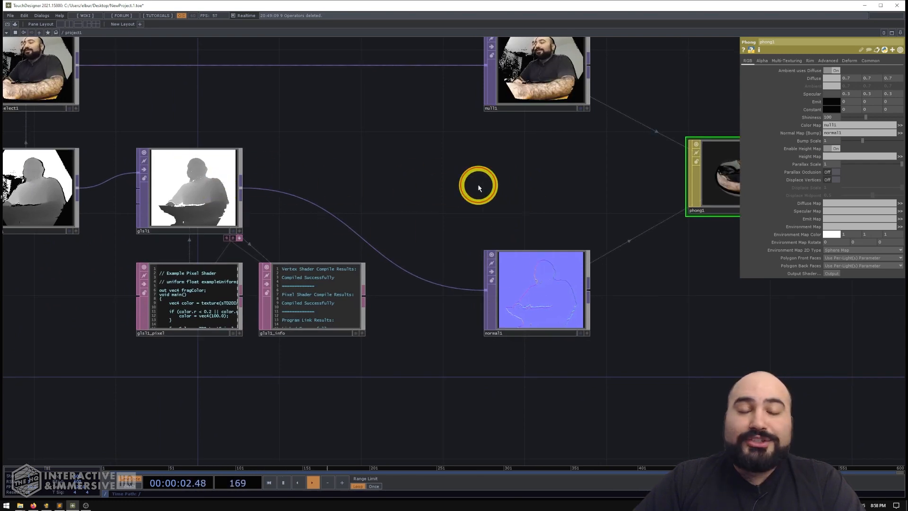
double_click(479, 188)
type("nul")
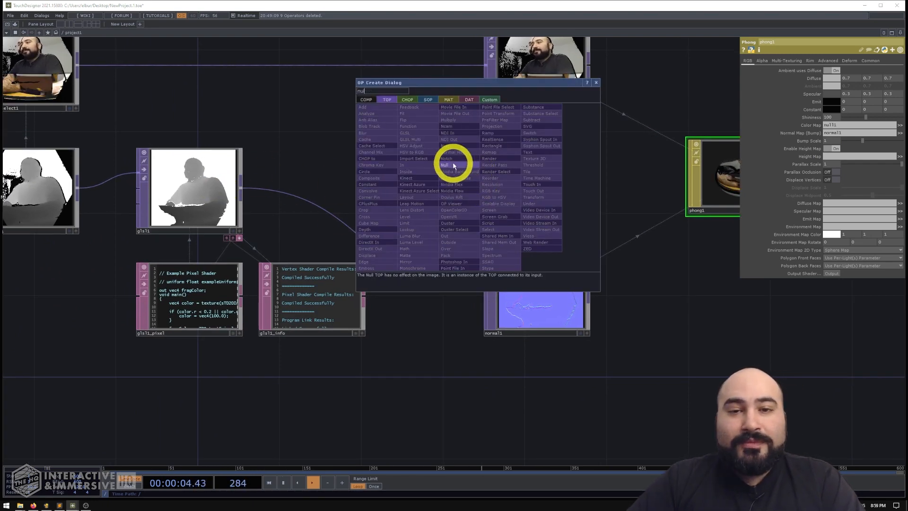
left_click(453, 165)
left_click(537, 187)
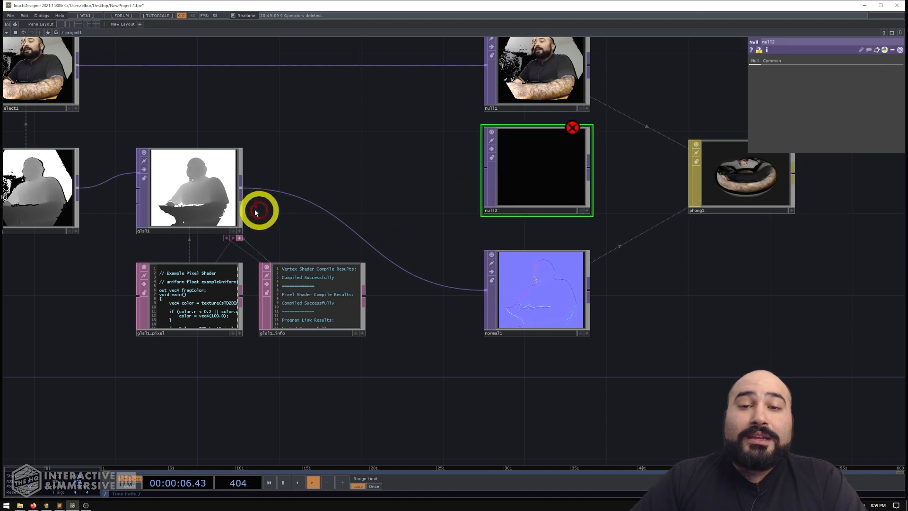
left_click(240, 188)
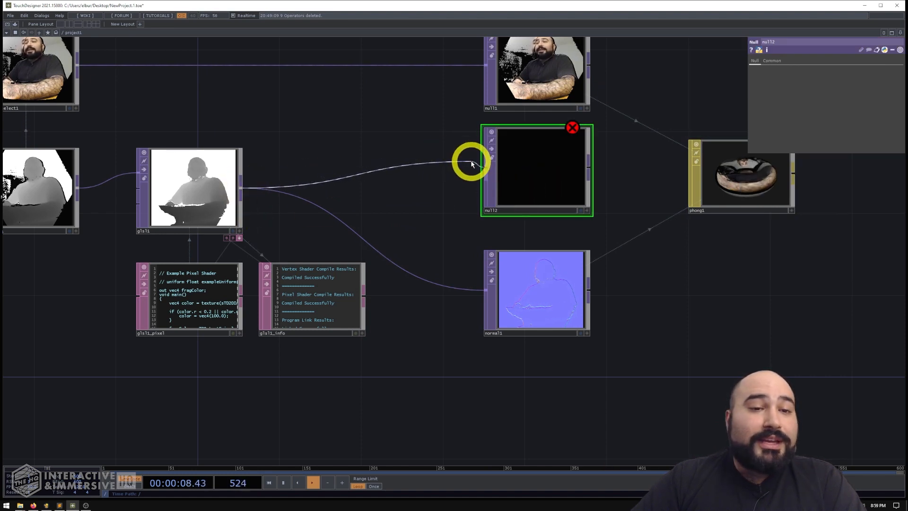
left_click(472, 163)
left_click_drag(424, 197, 331, 143)
left_click_drag(450, 239, 447, 256)
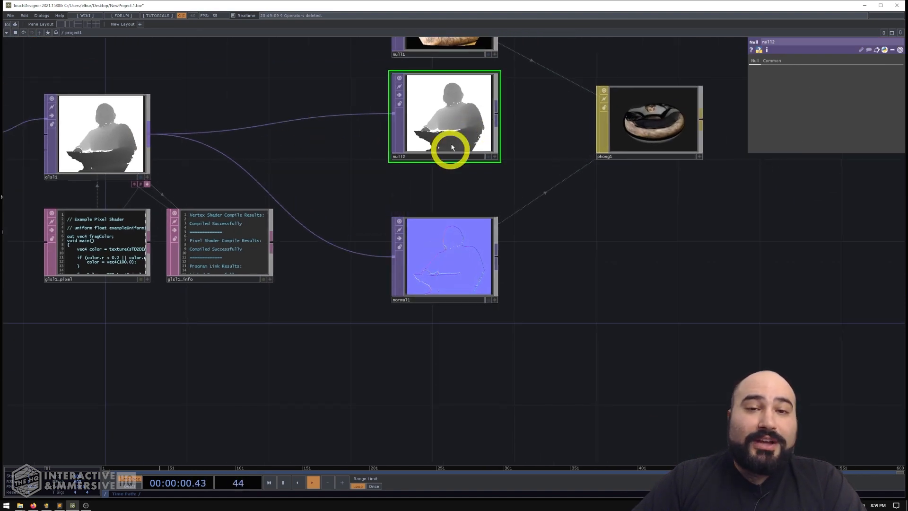
- Assign null2 as the Height Map of phong1 and move the material a little farther from null2
left_click_drag(452, 147, 827, 156)
left_click(648, 122)
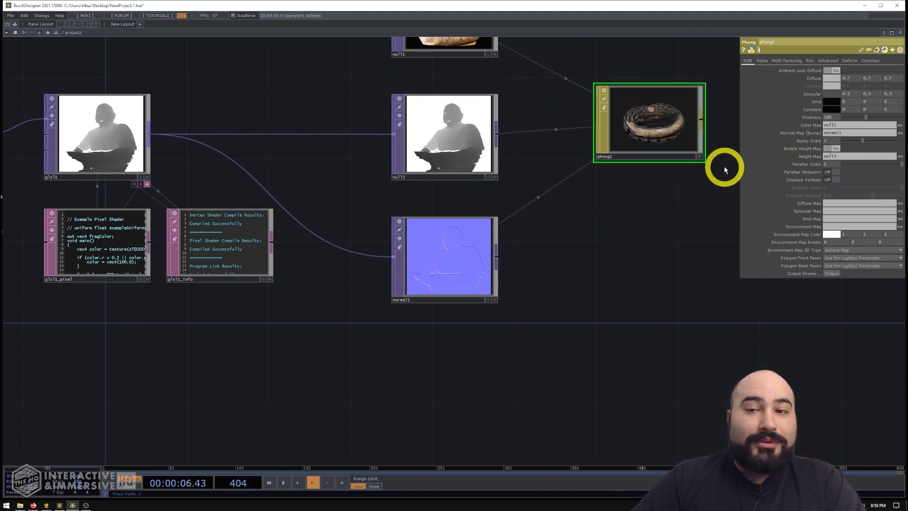
scroll(600, 91, "up", 3)
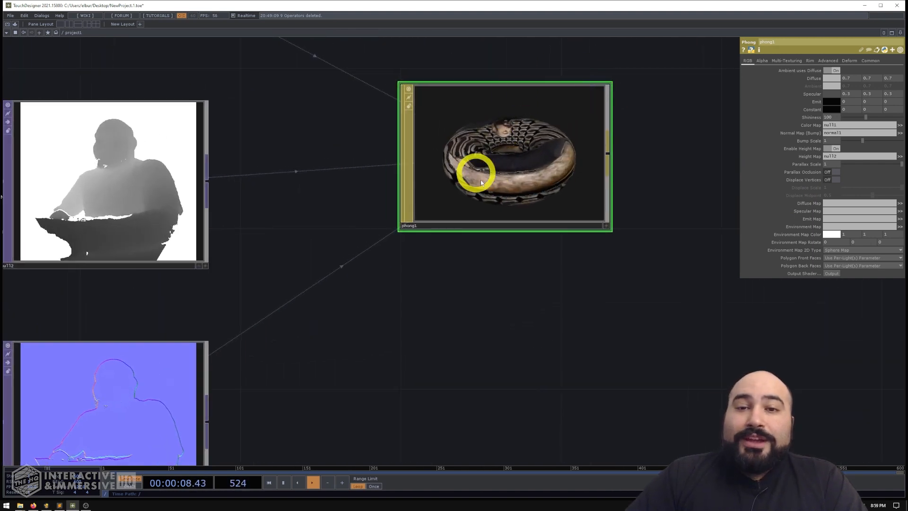
left_click_drag(503, 148, 623, 158)
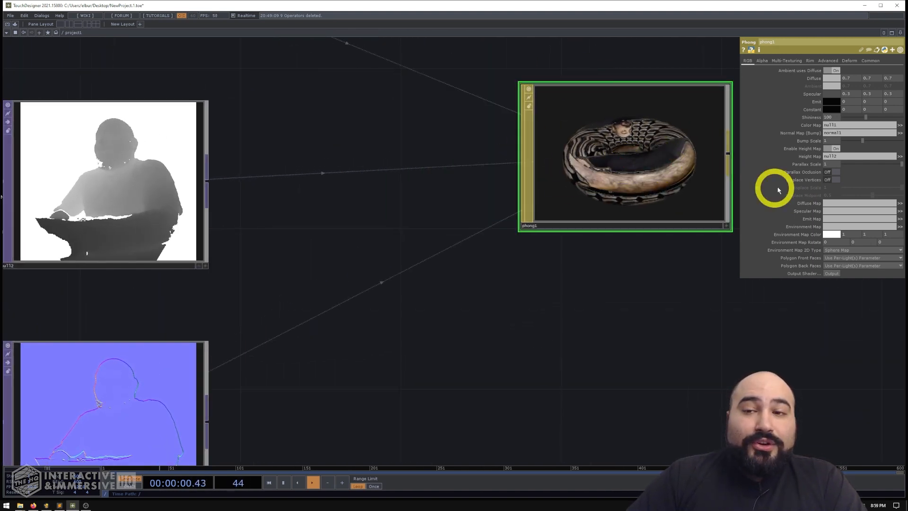
- Turn on Displace Vertices for phong1 and space the material still farther from its three source TOPs
left_click(831, 181)
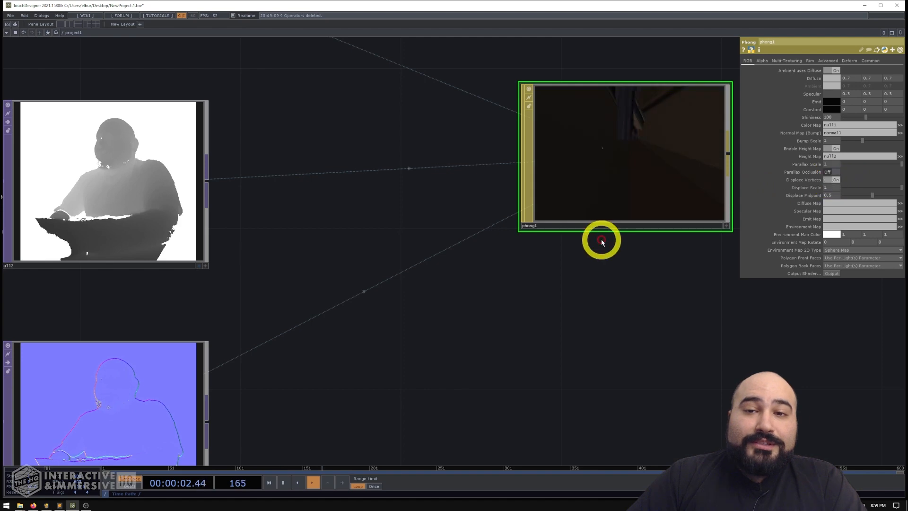
scroll(589, 279, "down", 5)
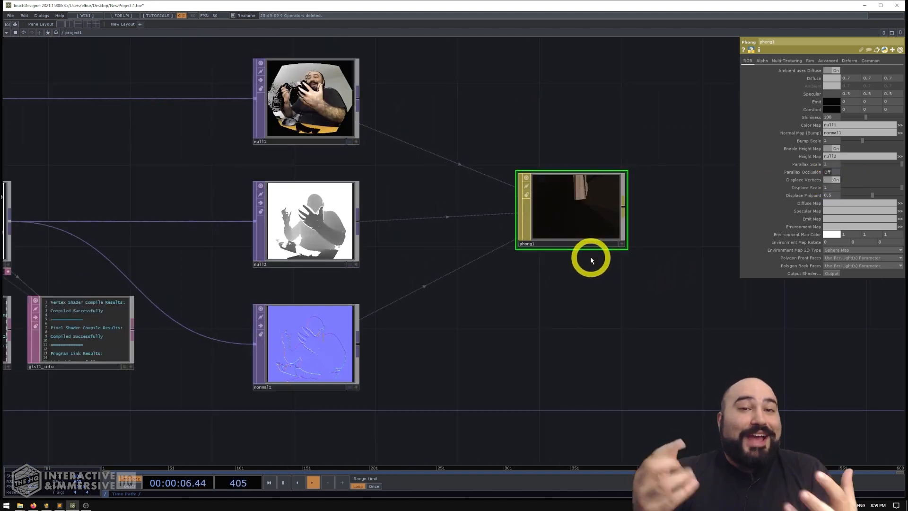
left_click_drag(549, 258, 504, 193)
left_click_drag(533, 156, 636, 156)
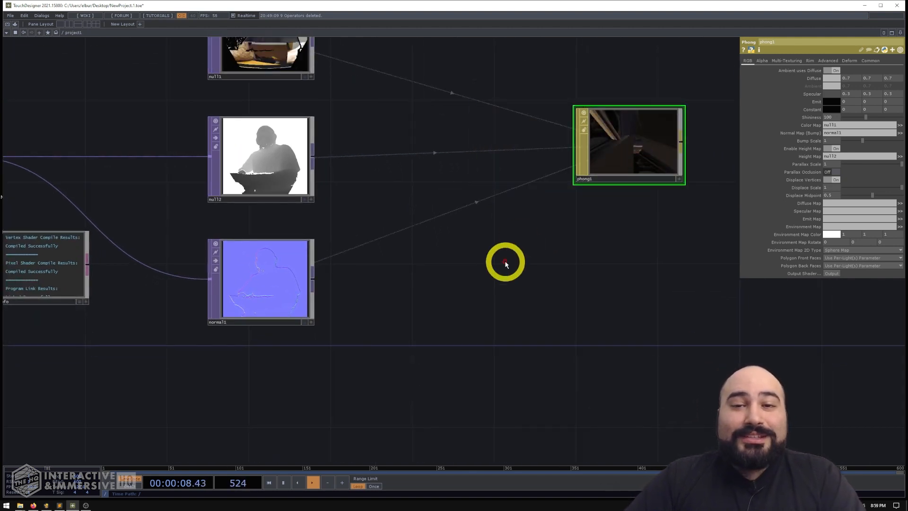
- Add a Grid SOP to the network and place it below phong1
double_click(505, 261)
left_click(452, 177)
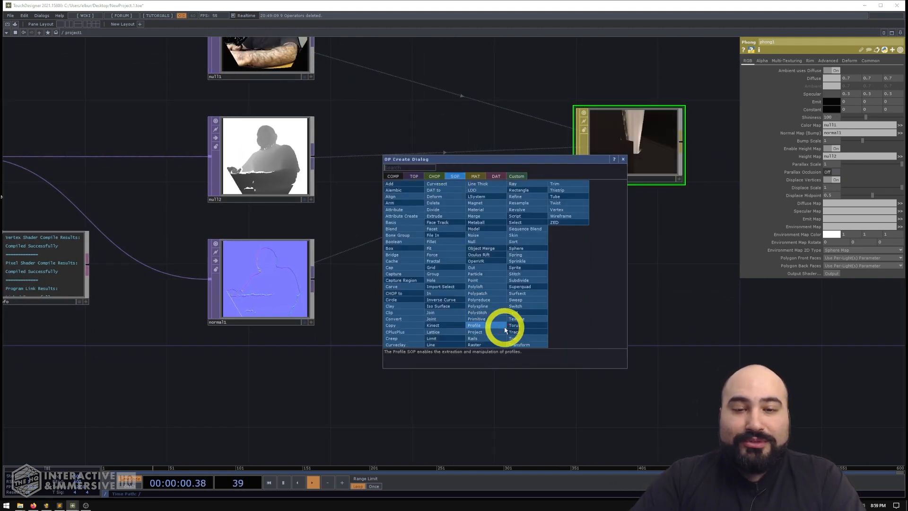
type("grid")
left_click(436, 268)
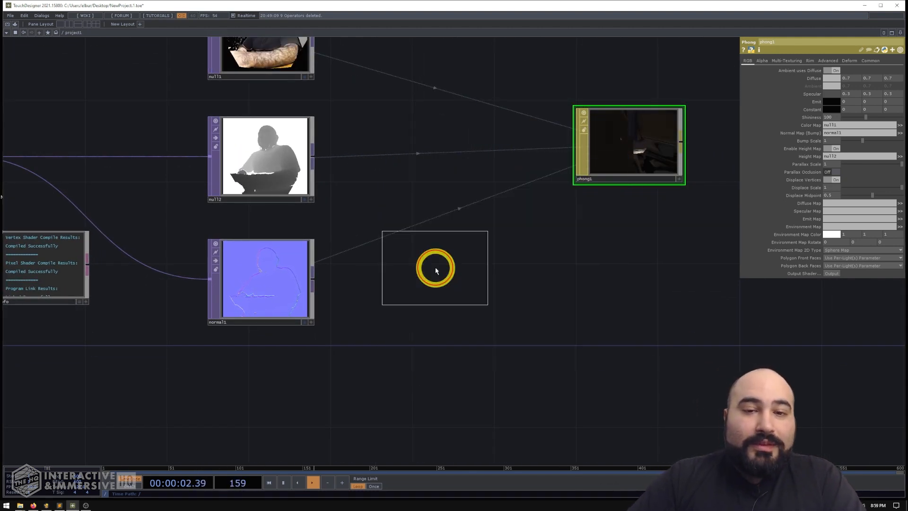
left_click(562, 304)
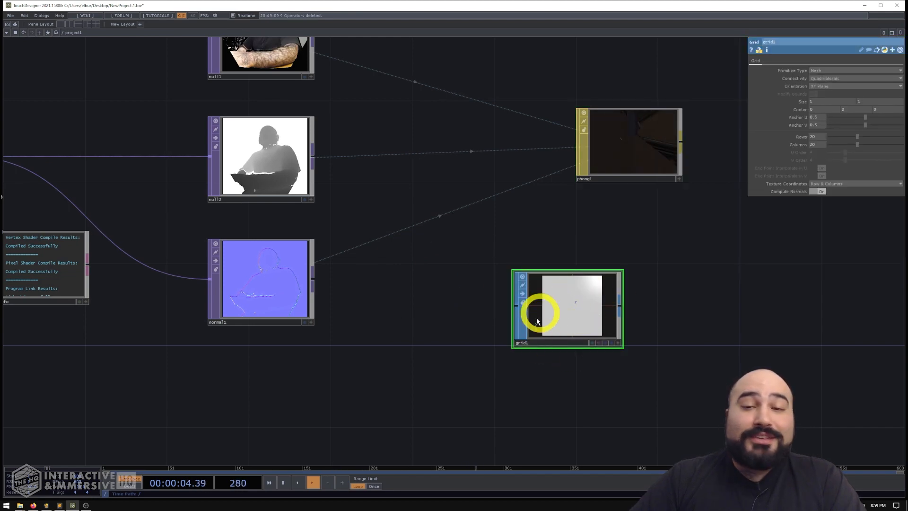
scroll(565, 301, "down", 4)
scroll(563, 301, "up", 2)
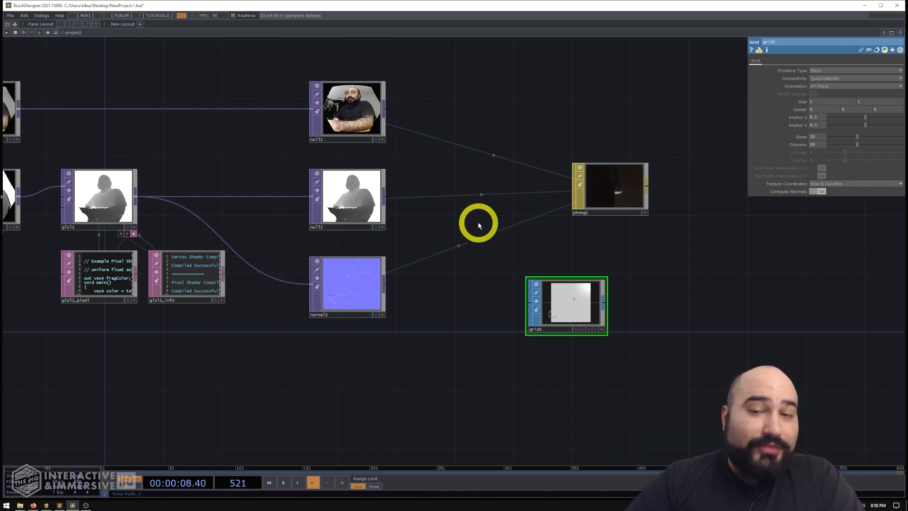
left_click_drag(518, 316, 508, 260)
left_click_drag(483, 181, 577, 208)
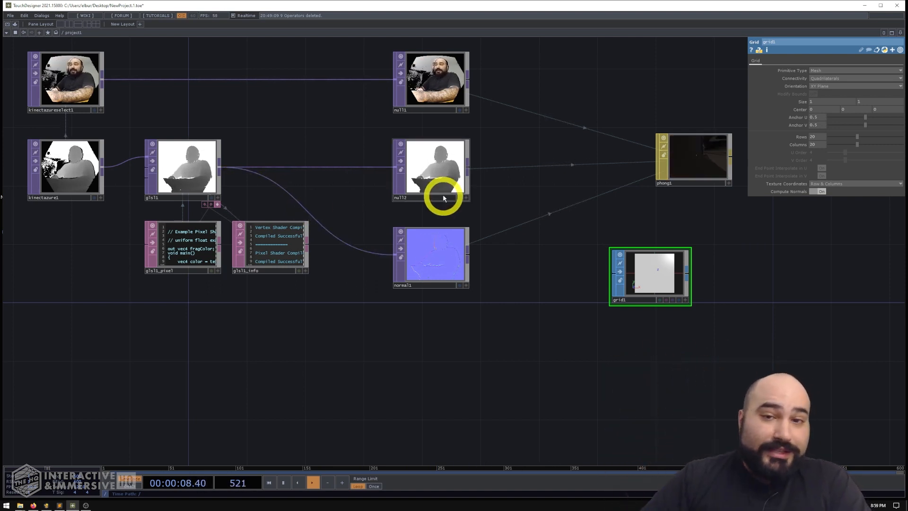
- Inspect null2's operator information for its resolution and review grid1's row and column parameters
left_click(430, 161)
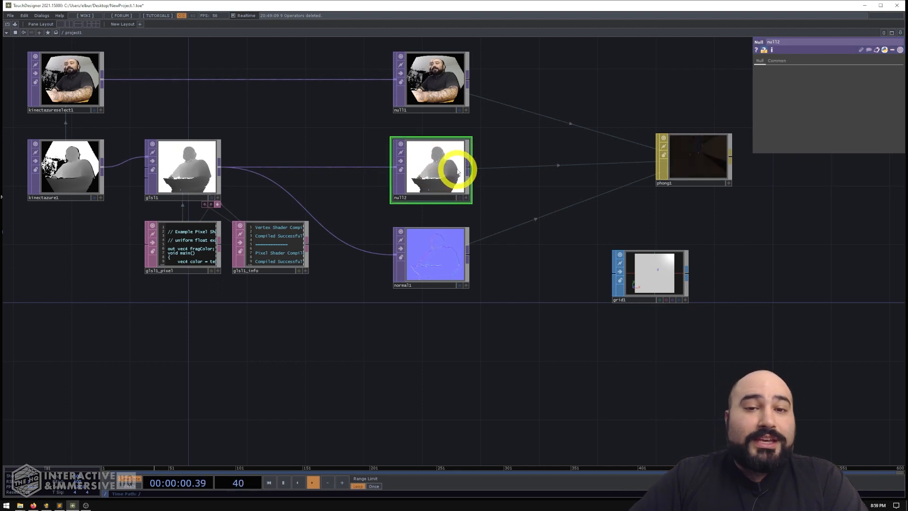
middle_click(430, 169)
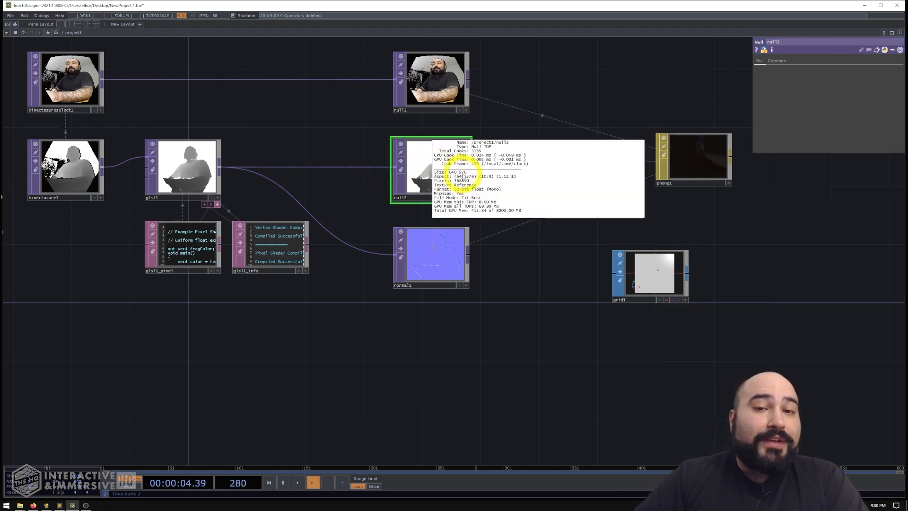
left_click(648, 275)
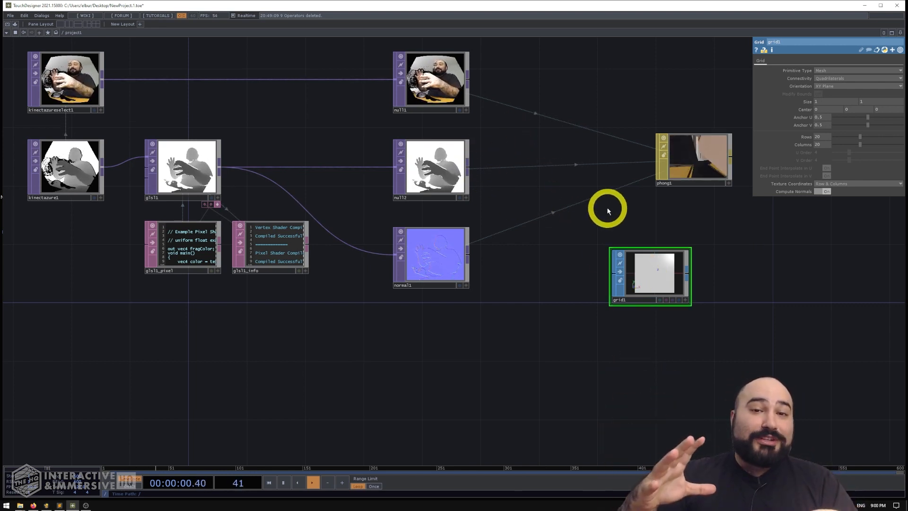
left_click_drag(527, 213, 403, 170)
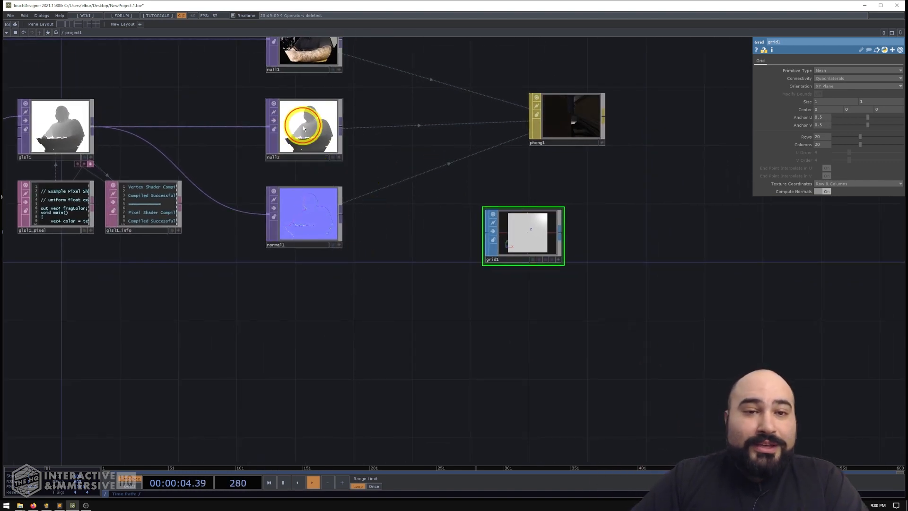
left_click(303, 126)
middle_click(302, 126)
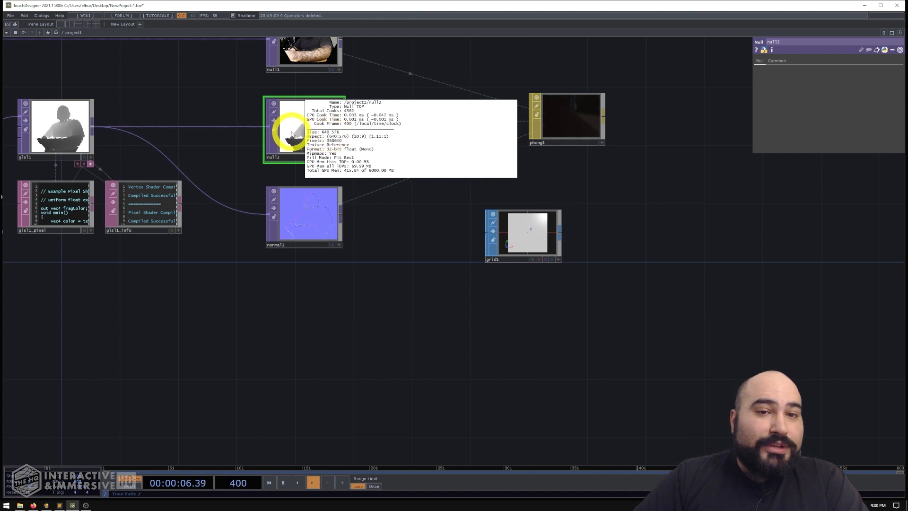
- Set grid1 to 576 rows and 640 columns and widen its parameter display
left_click(502, 217)
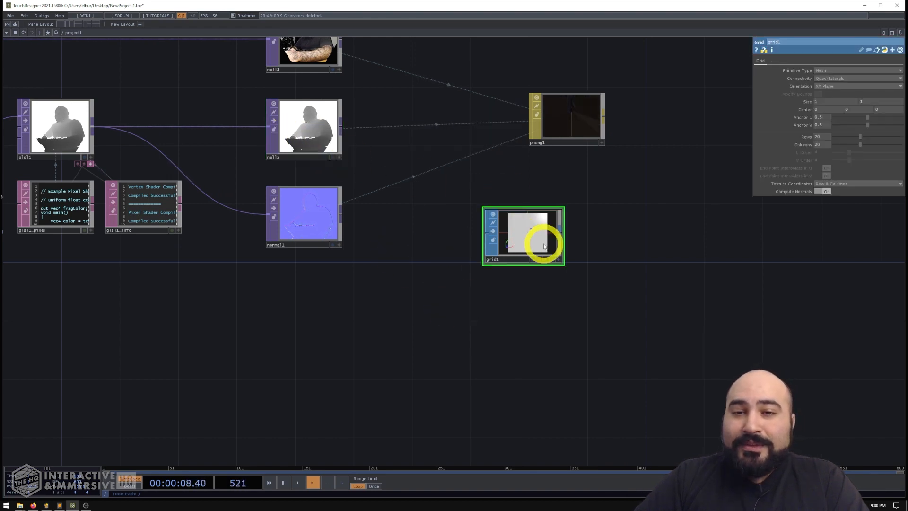
left_click(524, 237)
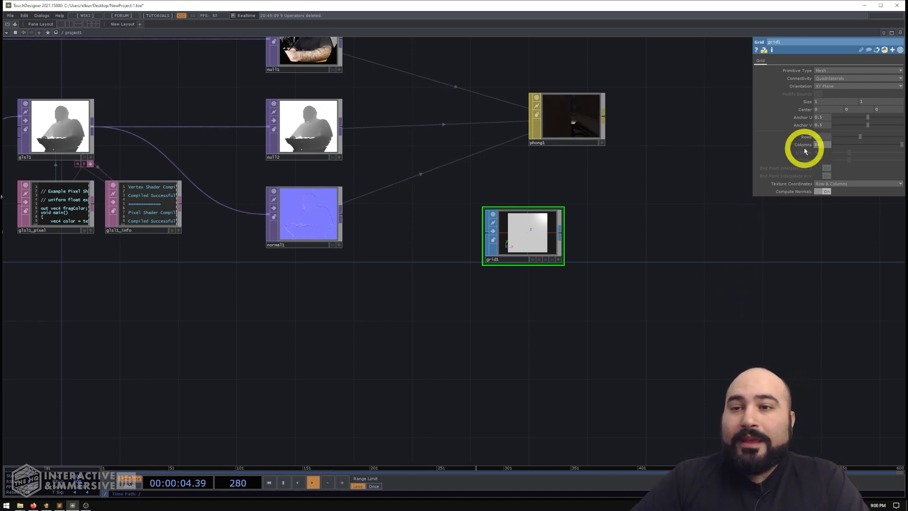
type("576")
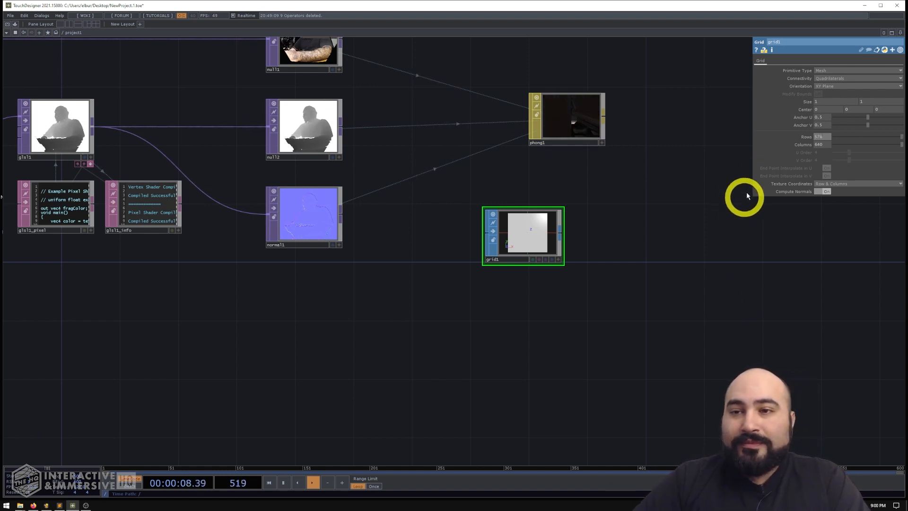
left_click_drag(752, 153, 712, 153)
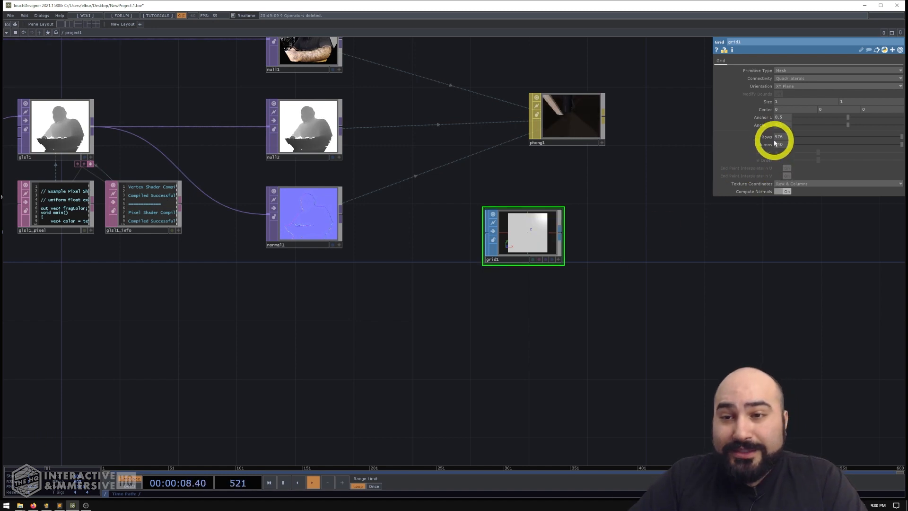
- Check grid1's operator information for its point count and align the grid directly below phong1
middle_click(529, 228)
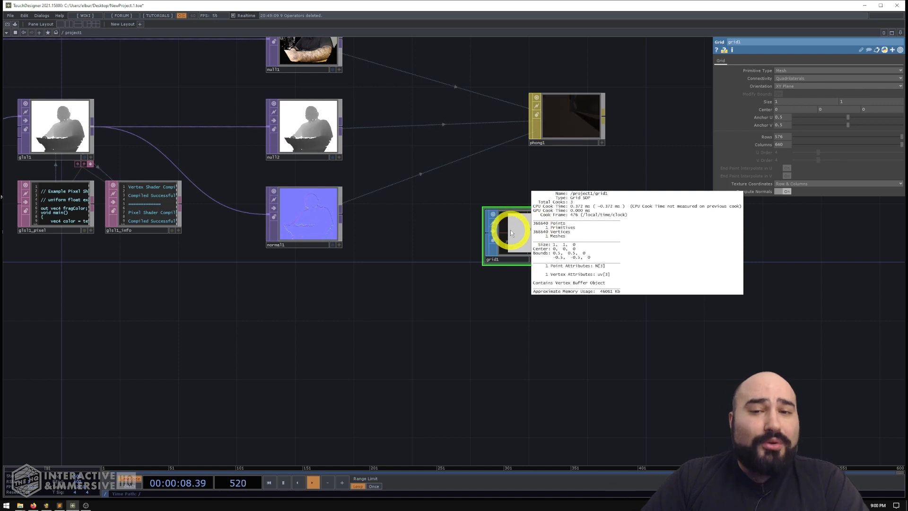
left_click(512, 245)
left_click_drag(524, 237, 580, 237)
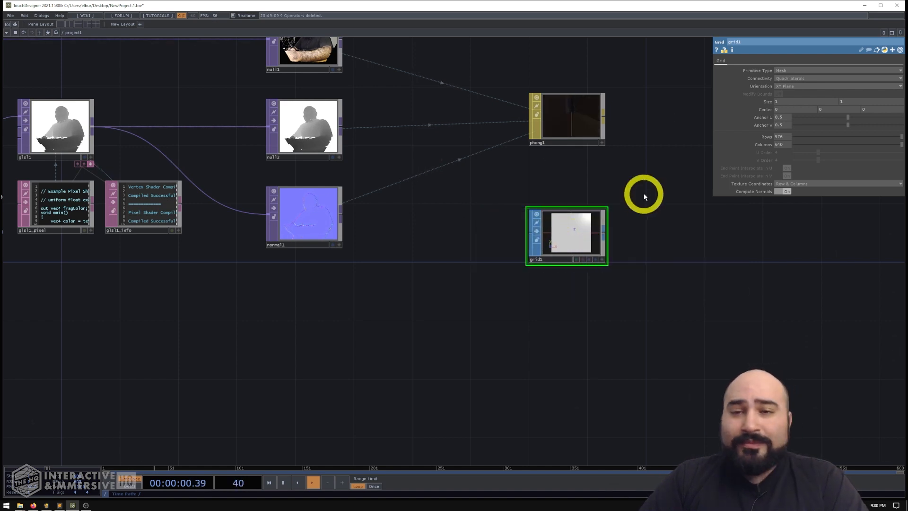
- Append a Geometry COMP to grid1's output and place it beside the grid
left_click_drag(644, 196, 509, 257)
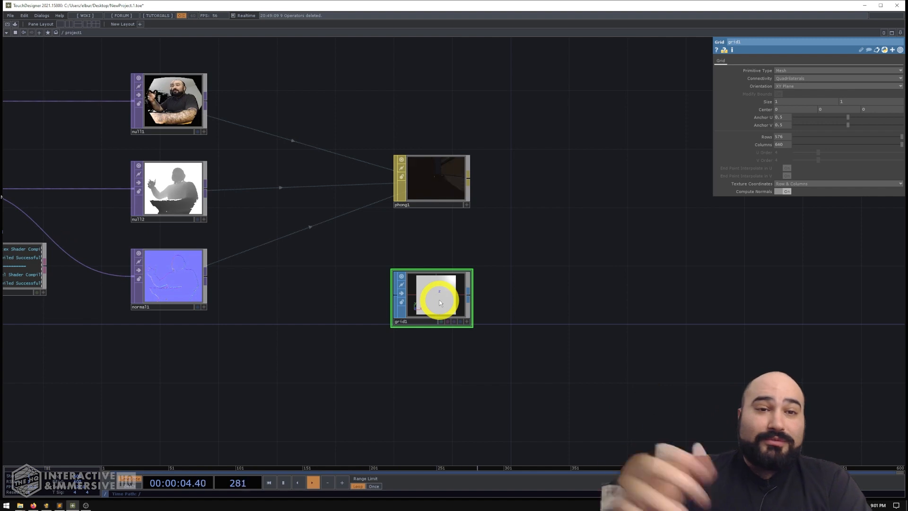
left_click(425, 186)
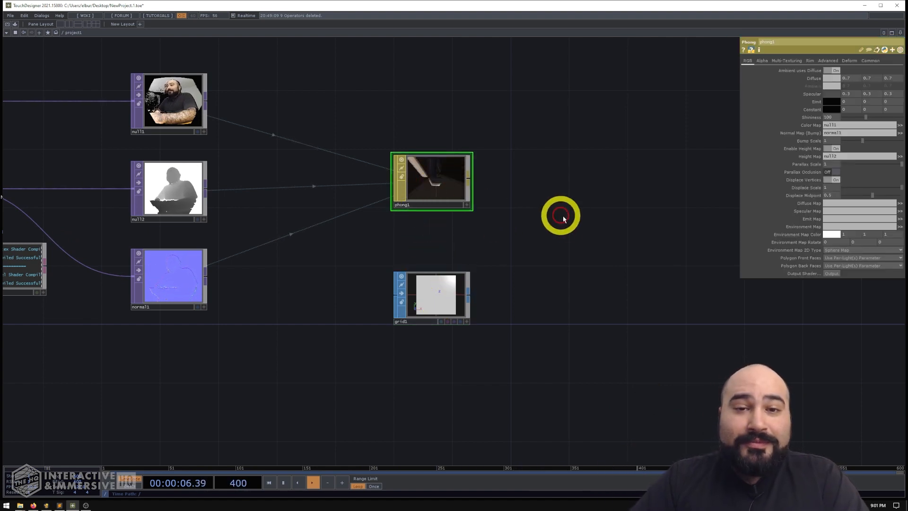
left_click_drag(561, 215, 490, 170)
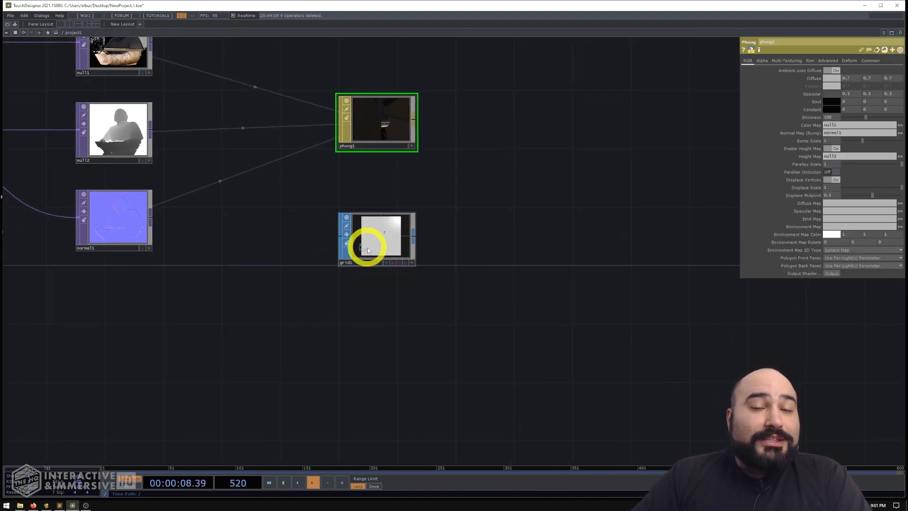
left_click_drag(378, 125, 377, 125)
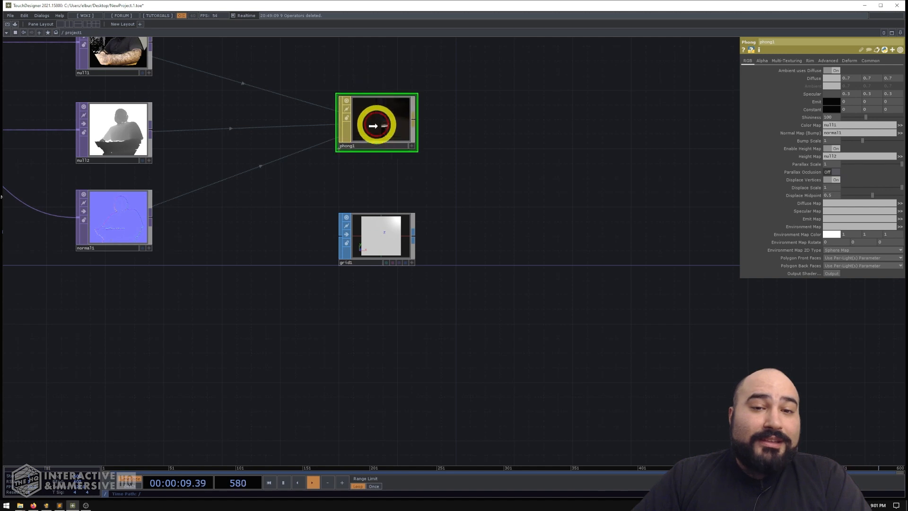
left_click(380, 237)
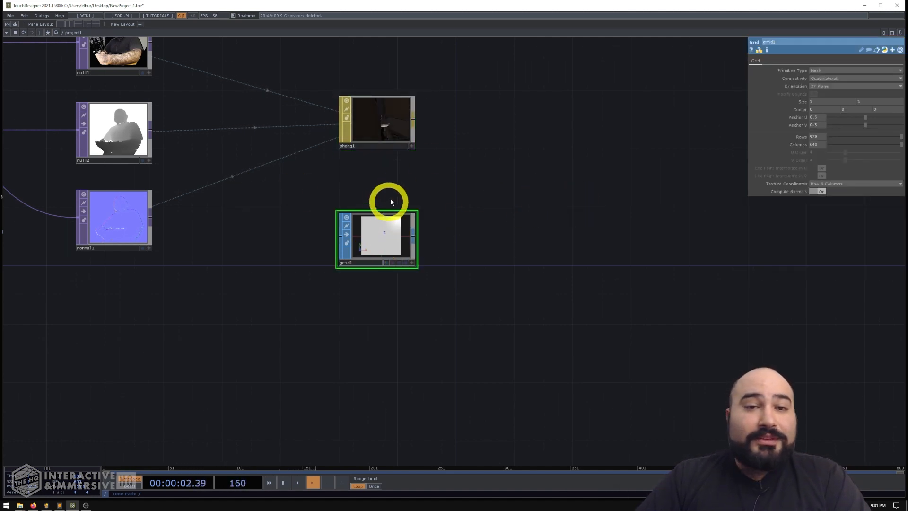
right_click(414, 238)
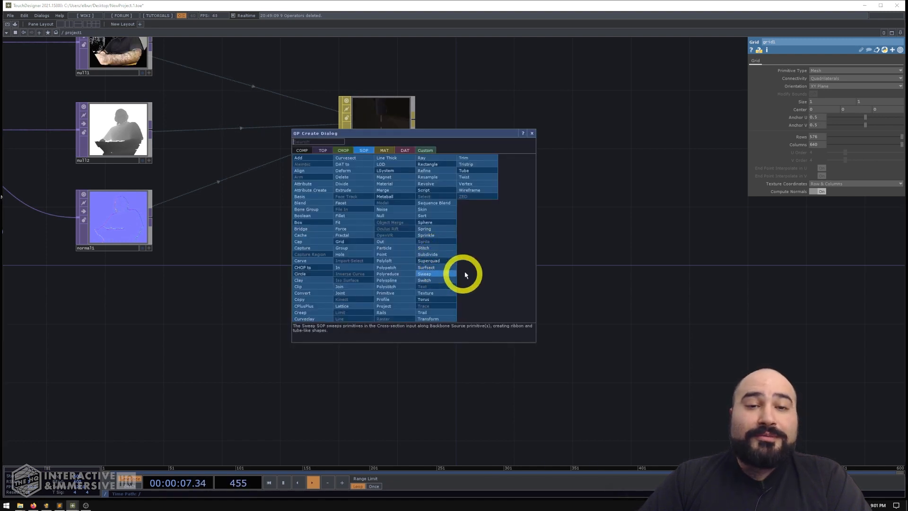
left_click(302, 152)
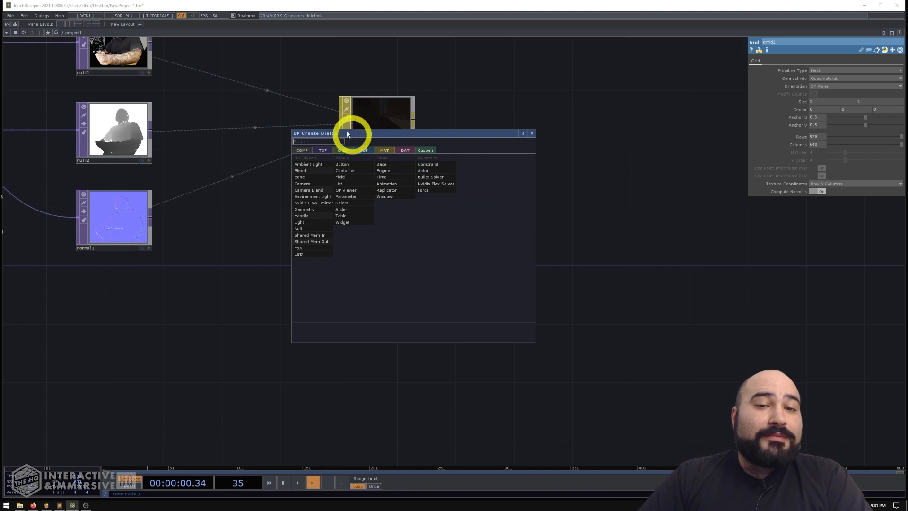
left_click(308, 209)
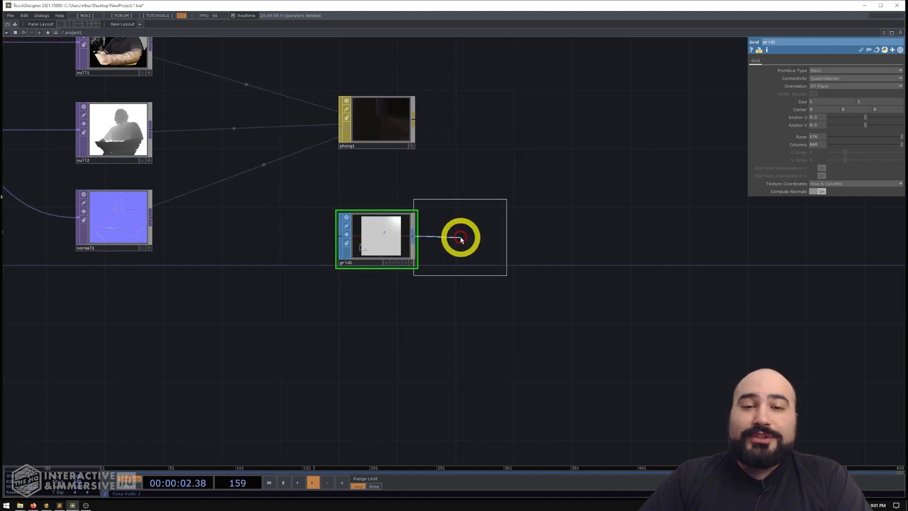
left_click(505, 236)
- Go inside geo1 to examine its In and Out SOPs and return to the project network
left_click(387, 244)
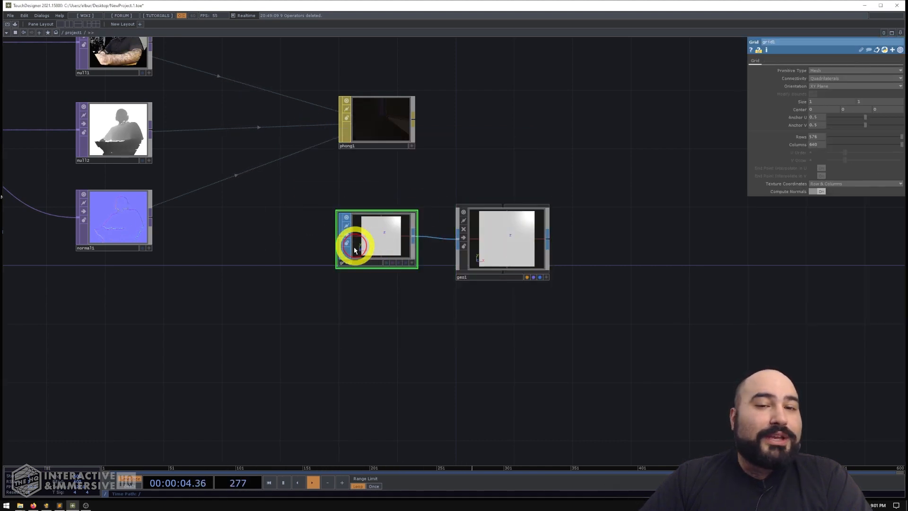
double_click(513, 243)
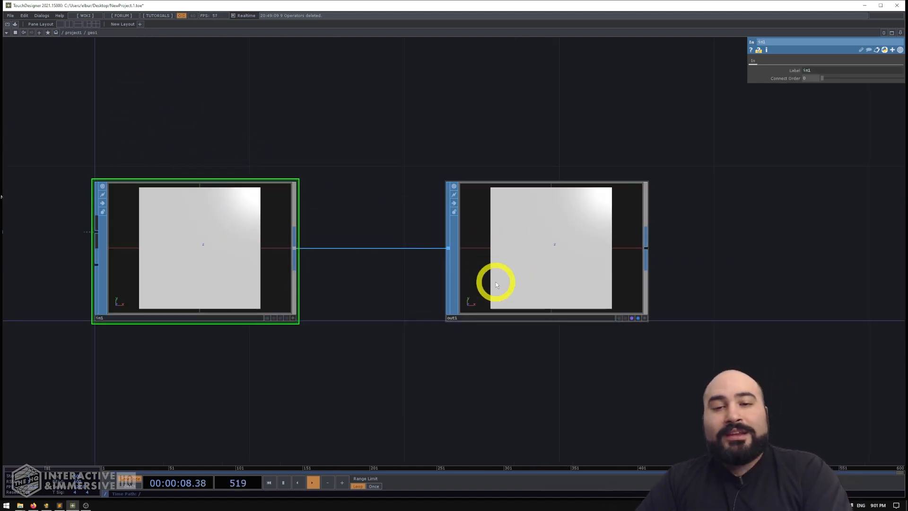
key("u")
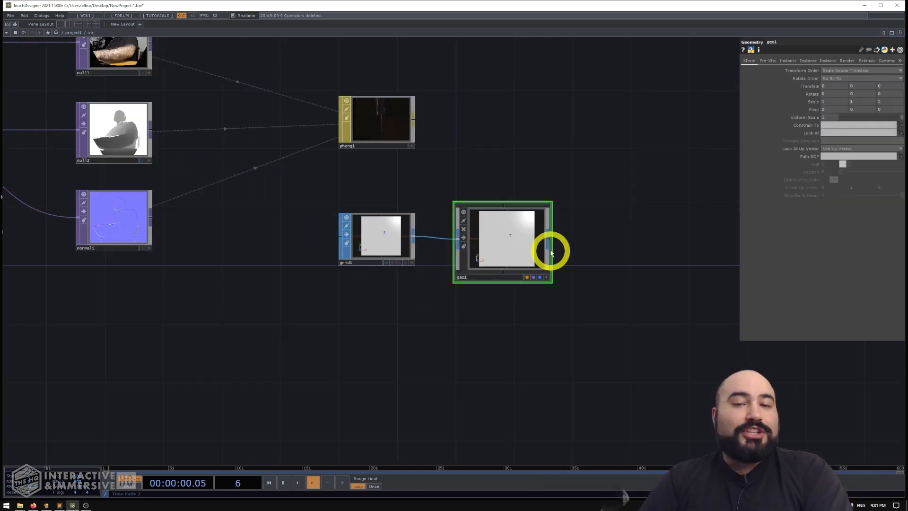
double_click(520, 242)
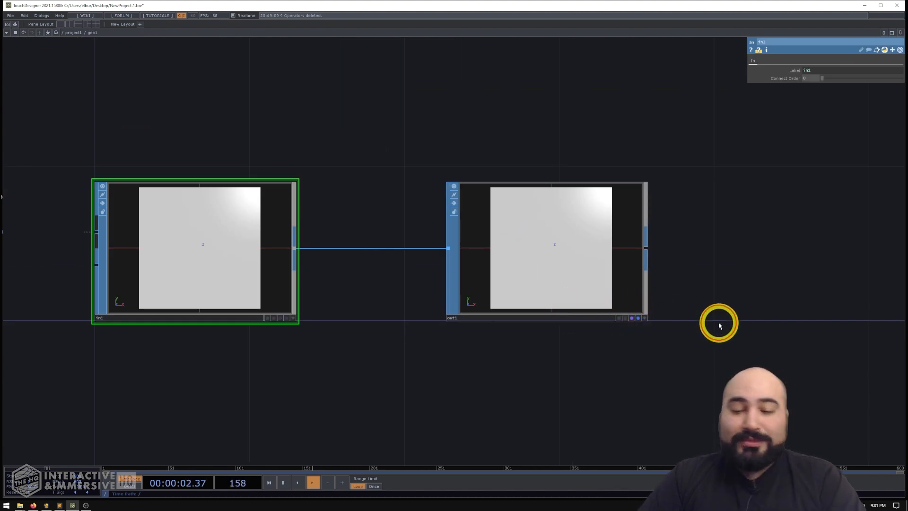
key("u")
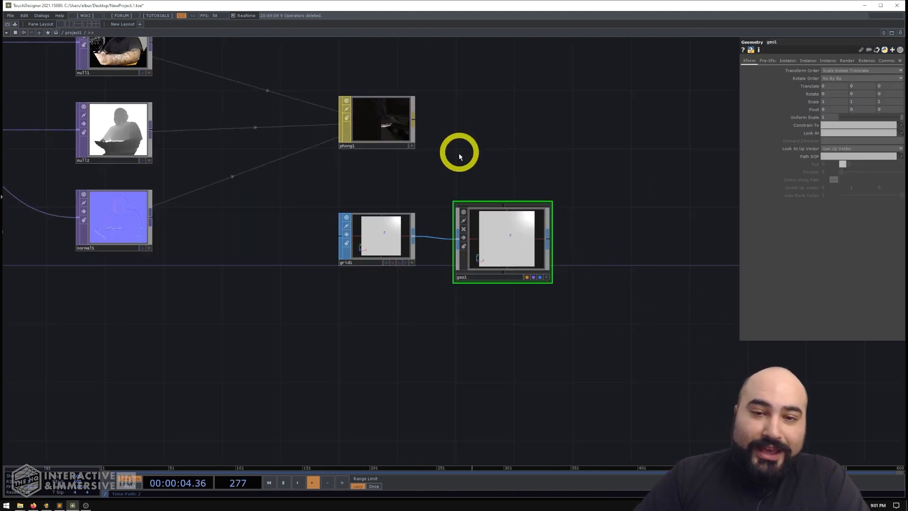
- Move grid1 and geo1 slightly farther below phong1 and assign phong1 as geo1's render Material
left_click_drag(303, 180, 549, 300)
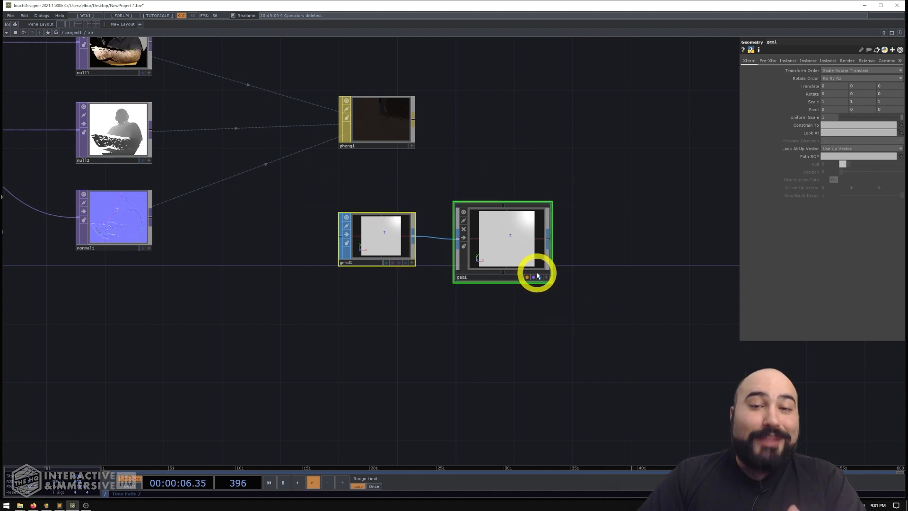
left_click_drag(523, 253, 523, 268)
left_click(349, 119)
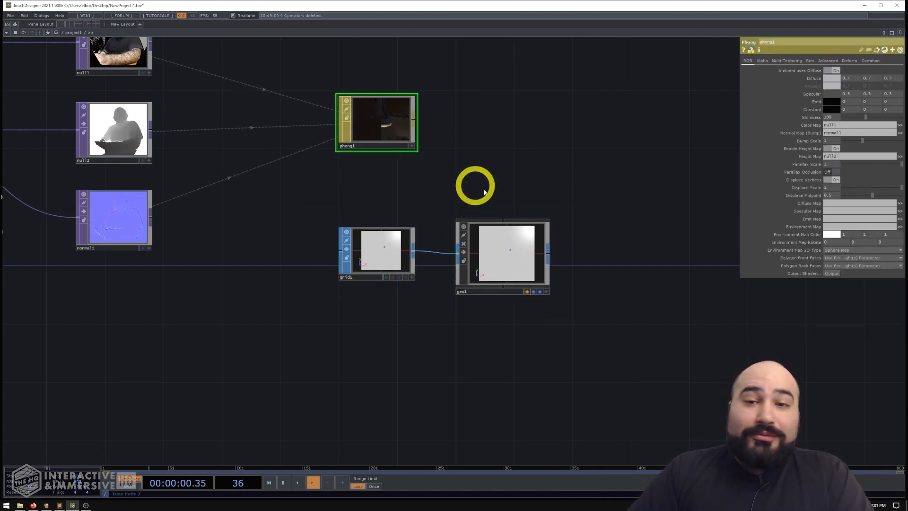
left_click(516, 270)
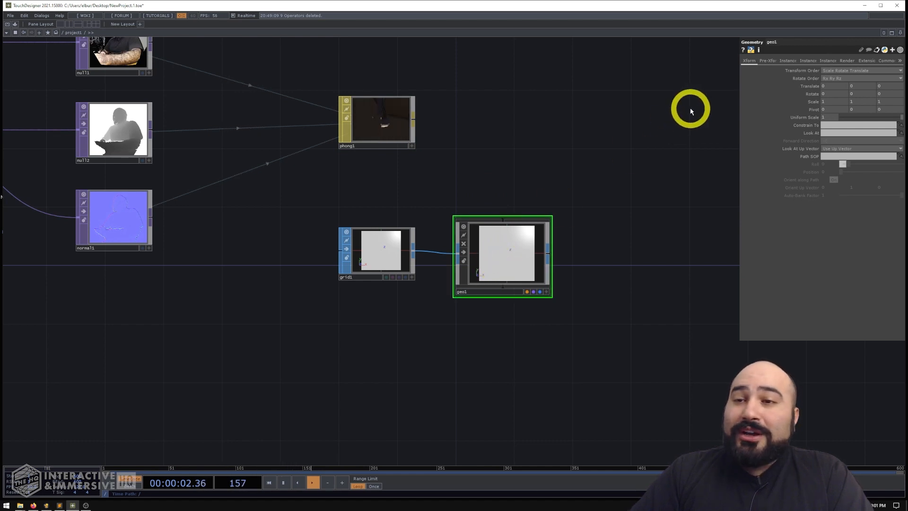
left_click(847, 61)
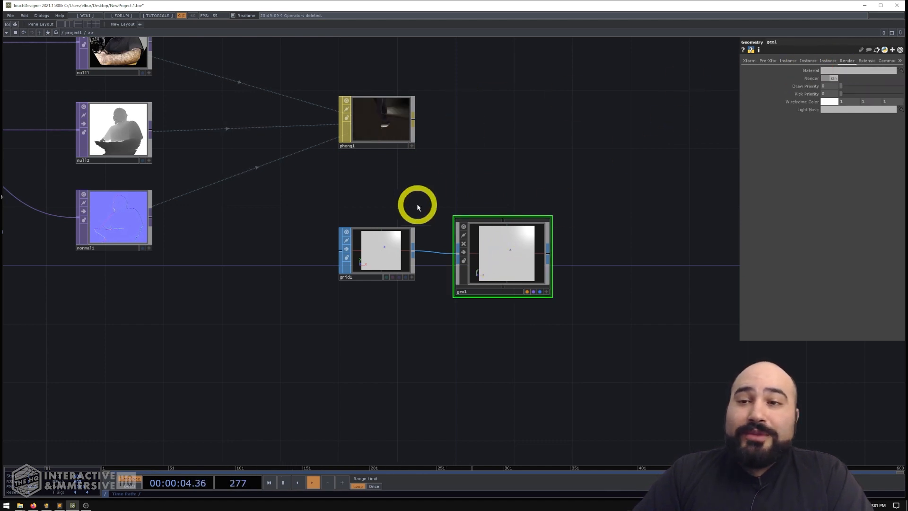
left_click_drag(382, 123, 831, 71)
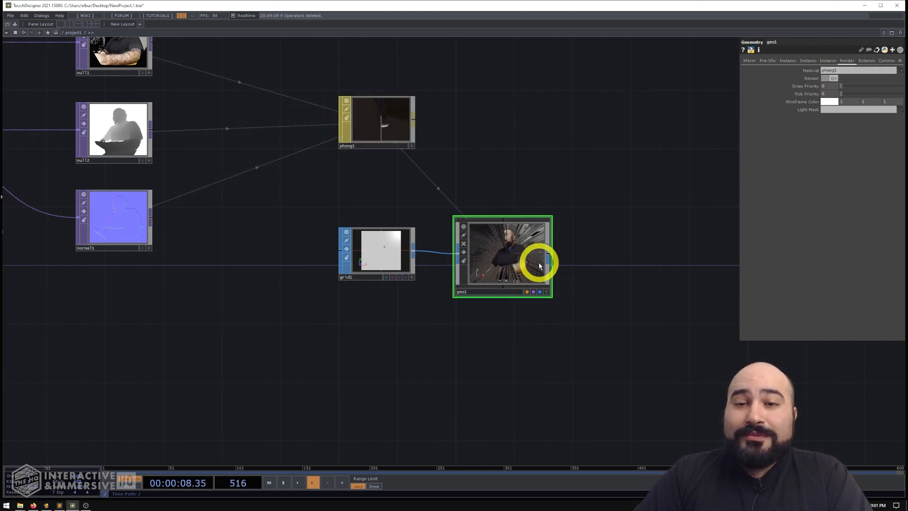
- Examine the displaced 3D figure in geo1's viewer from several angles
scroll(520, 259, "up", 5)
left_click_drag(403, 237, 500, 220)
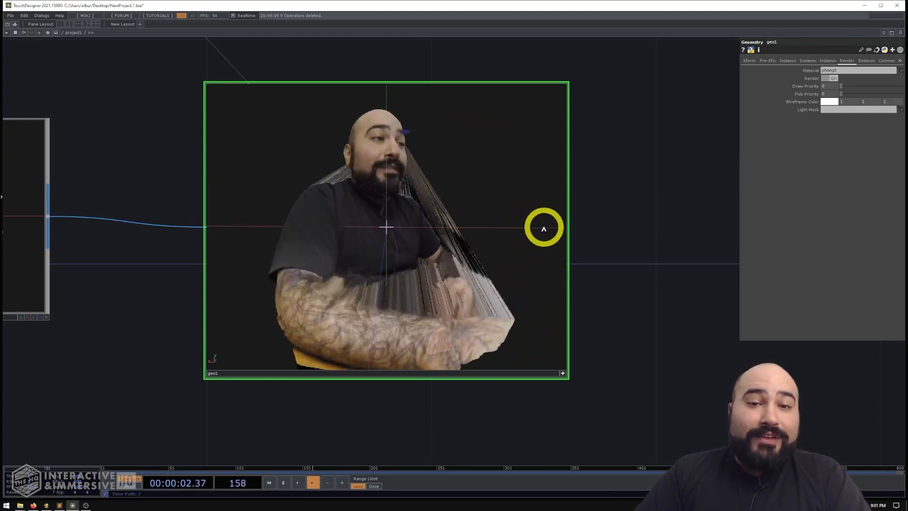
left_click_drag(501, 231, 495, 215)
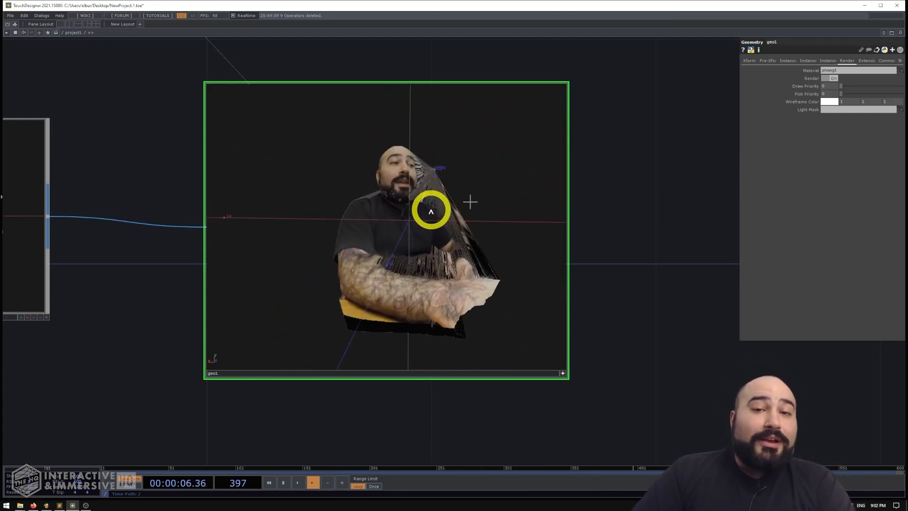
left_click_drag(364, 206, 370, 226)
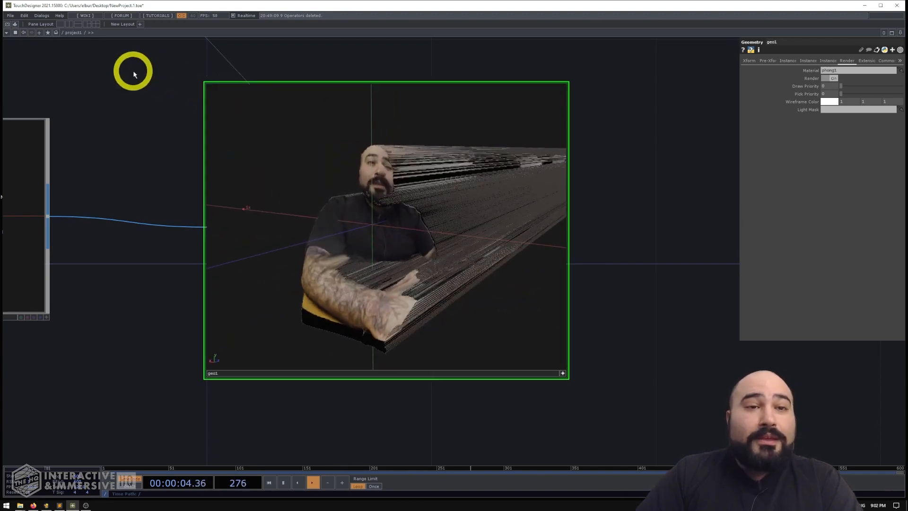
- Set phong1's Constant colour to 0.47 on all channels and check the figure's brightness in geo1's viewer
key("h")
left_click(250, 105)
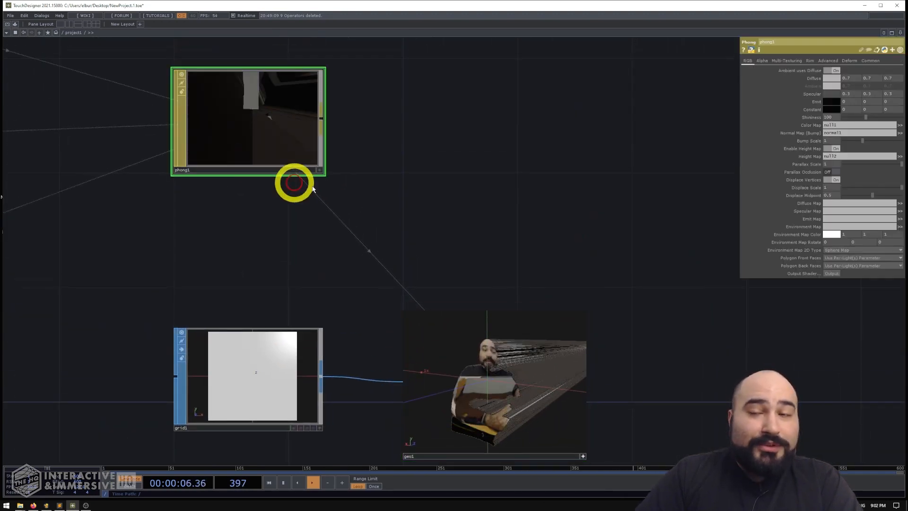
left_click_drag(406, 210, 369, 63)
scroll(611, 232, "up", 4)
left_click_drag(560, 209, 708, 272)
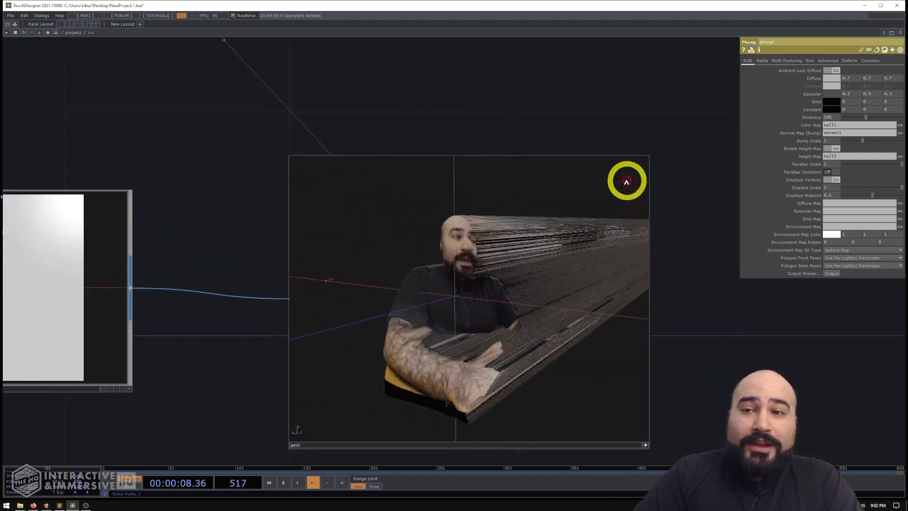
left_click_drag(562, 95, 535, 40)
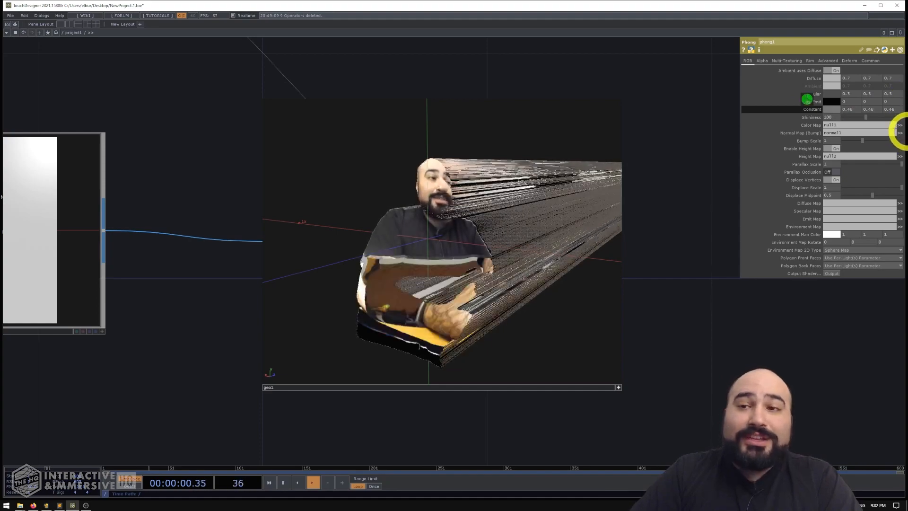
left_click_drag(476, 187, 501, 215)
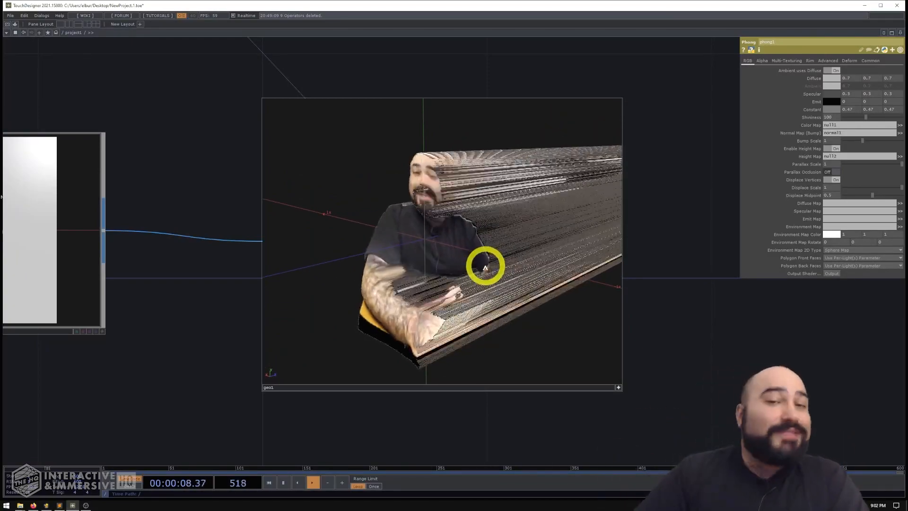
- Try lower Displace Scale values on phong1 while viewing geo1 and set the scale to 2.2
left_click_drag(703, 304, 693, 287)
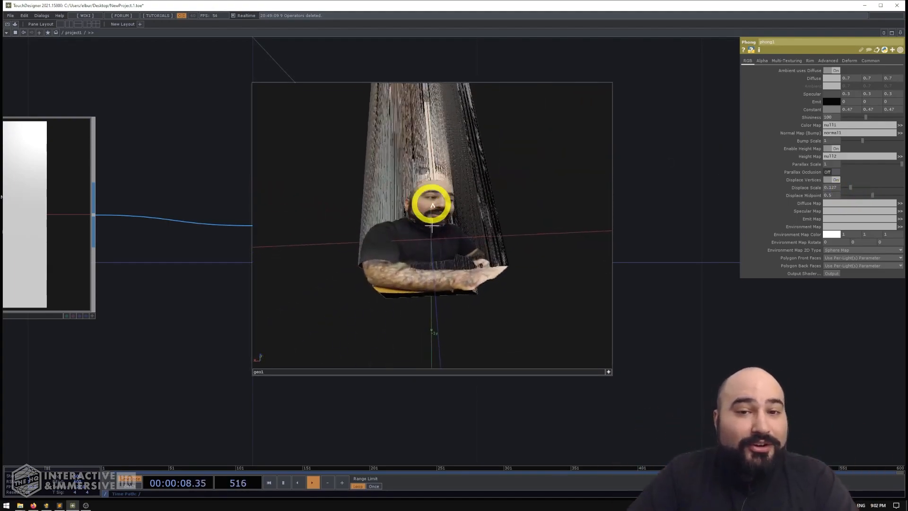
left_click_drag(433, 205, 400, 200)
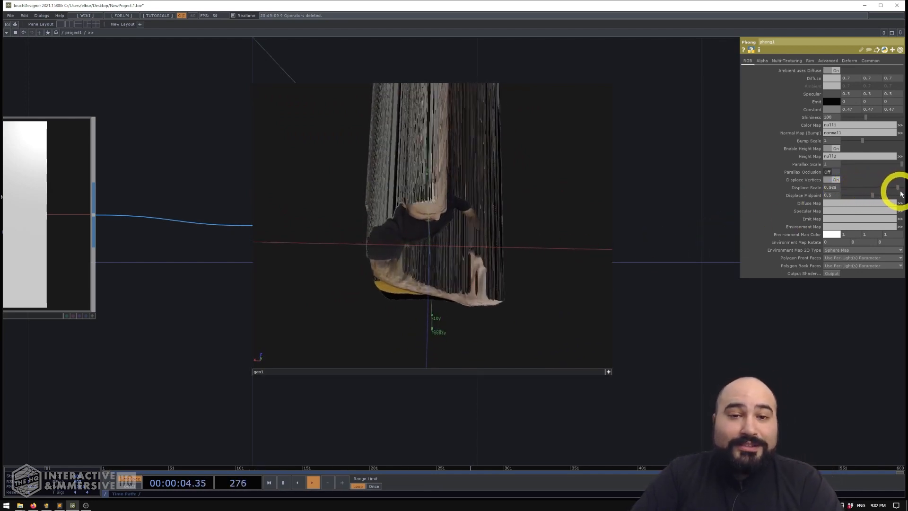
left_click_drag(901, 194, 904, 189)
middle_click_drag(835, 189, 906, 187)
- Move the Kinect Azure TOPs, glsl1 and its DATs together farther away from null1, null2 and normal1
left_click_drag(518, 246, 706, 225)
middle_click_drag(706, 227, 670, 219)
left_click_drag(184, 65, 428, 150)
middle_click_drag(427, 150, 378, 166)
left_click_drag(78, 88, 291, 146)
left_click_drag(93, 46, 232, 91)
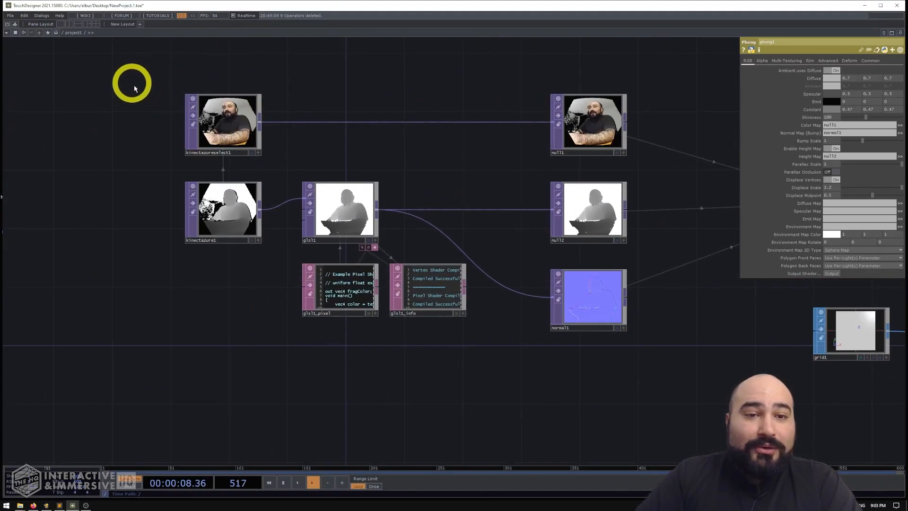
right_click_drag(130, 81, 469, 320)
left_click_drag(435, 296, 327, 291)
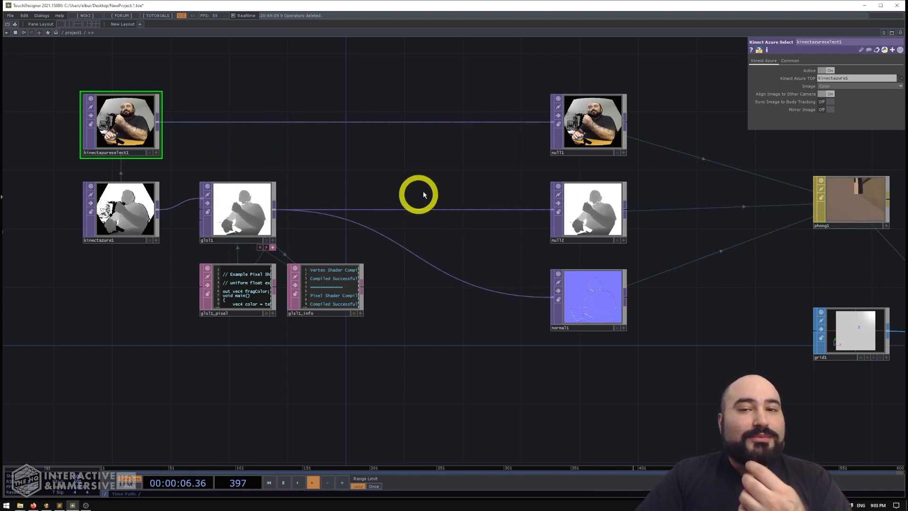
- Insert a Blur TOP into the connection between glsl1 and null2
left_click(241, 213)
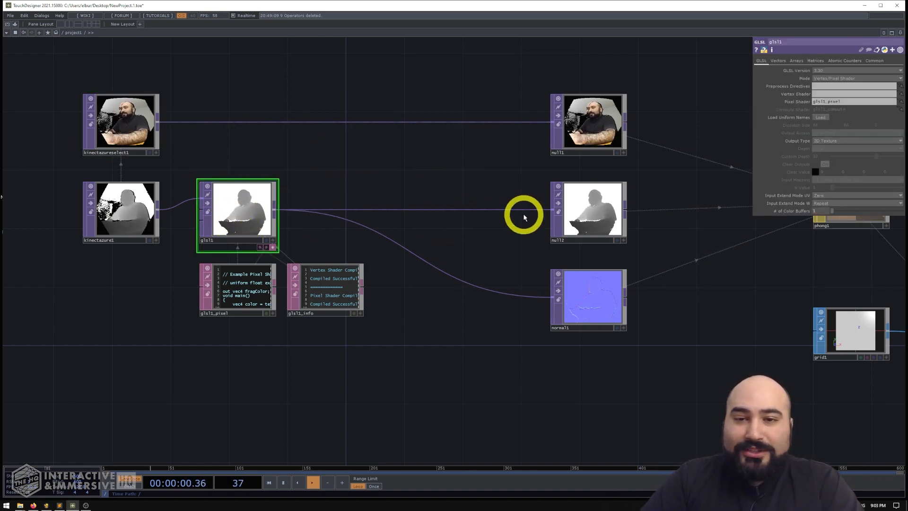
left_click(614, 224)
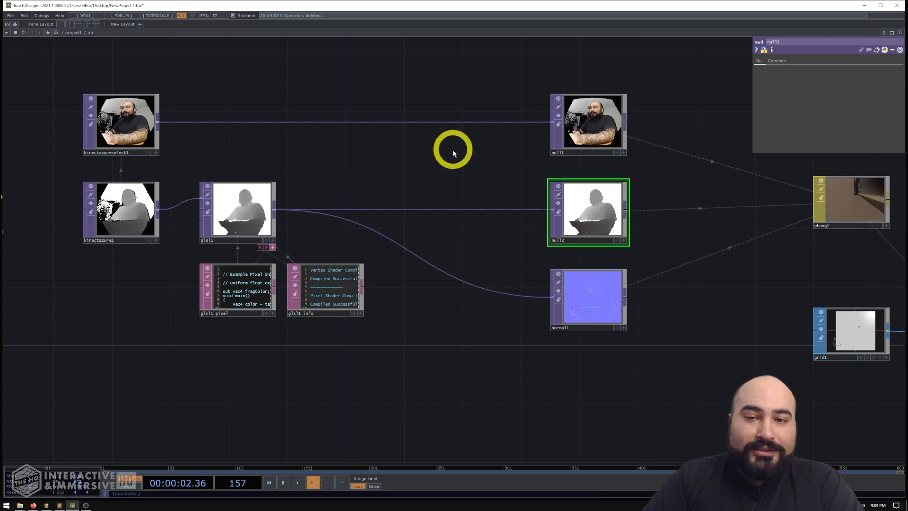
left_click_drag(452, 149, 409, 164)
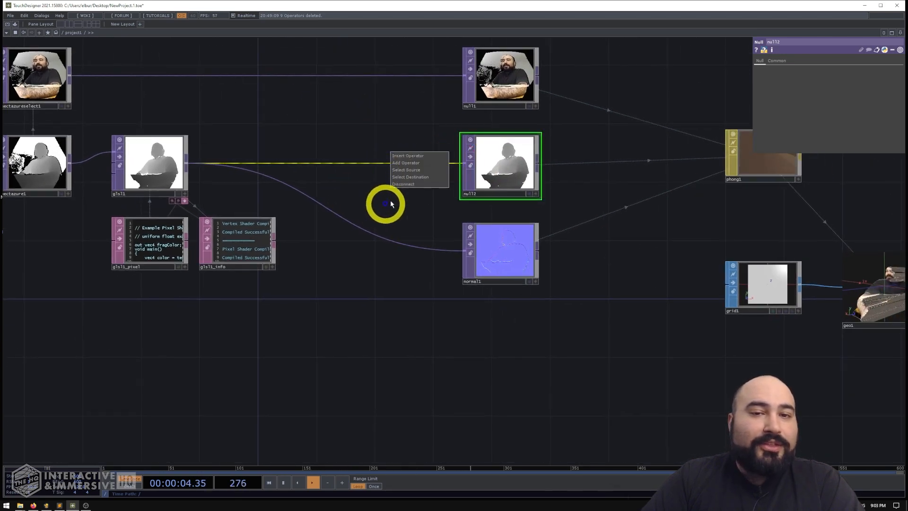
left_click(418, 156)
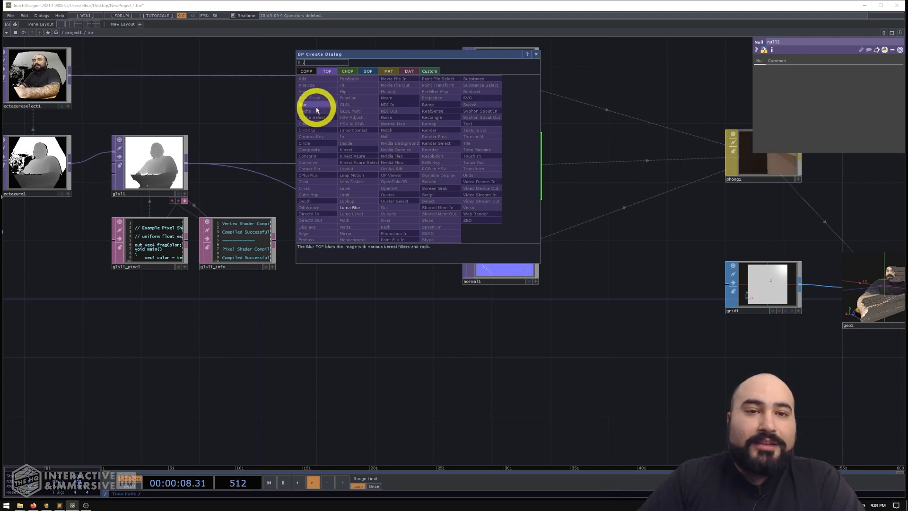
left_click(314, 111)
left_click(391, 164)
- Set blur1's Filter Size to 13 and check the smoothed figure in geo1's viewer from several angles
left_click_drag(594, 225, 247, 84)
left_click(229, 125)
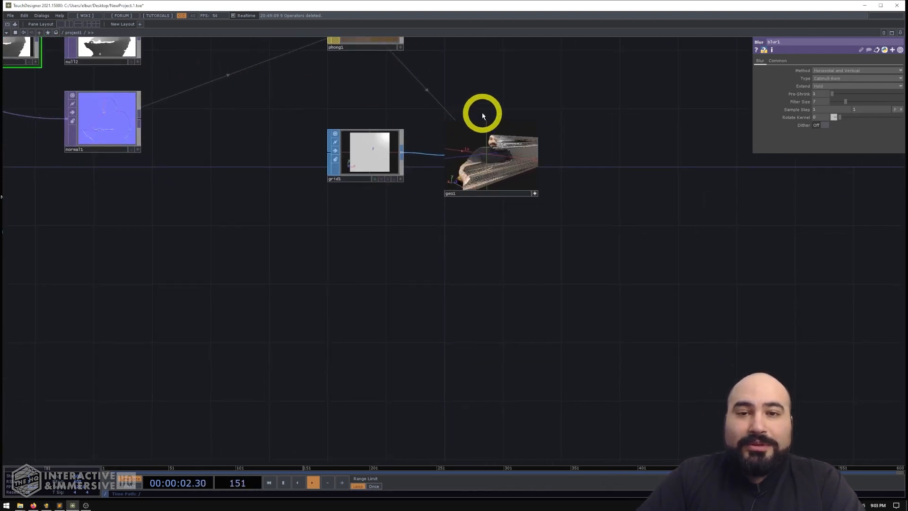
scroll(480, 112, "up", 4)
scroll(549, 105, "up", 3)
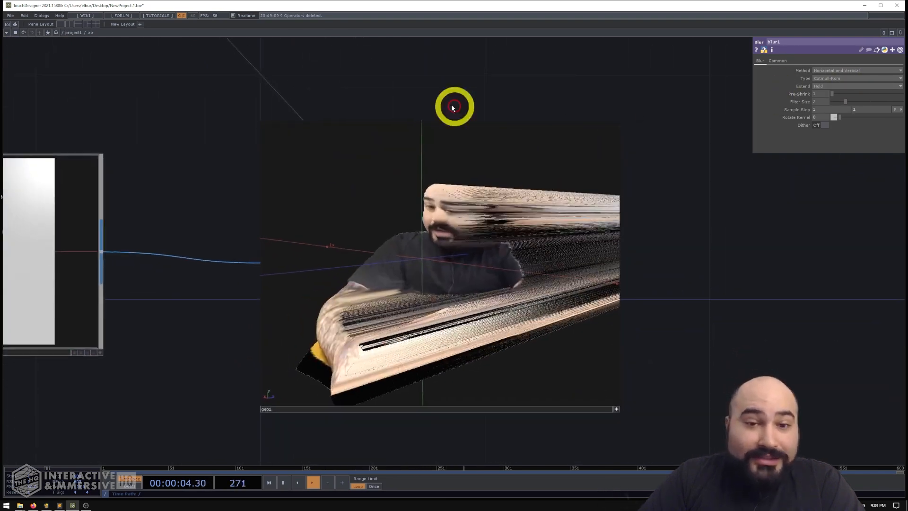
scroll(428, 259, "up", 3)
scroll(450, 108, "down", 3)
left_click_drag(437, 253, 457, 266)
mouse_move(850, 105)
left_mouse_down()
mouse_move(825, 101)
mouse_move(896, 103)
mouse_move(864, 103)
left_mouse_up()
left_click_drag(402, 227, 496, 243)
left_click_drag(394, 263, 349, 253)
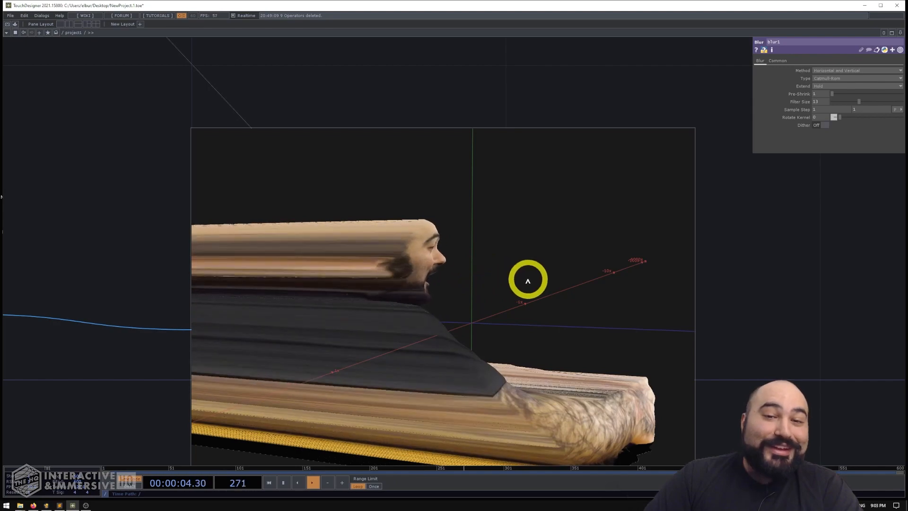
left_click_drag(528, 281, 357, 286)
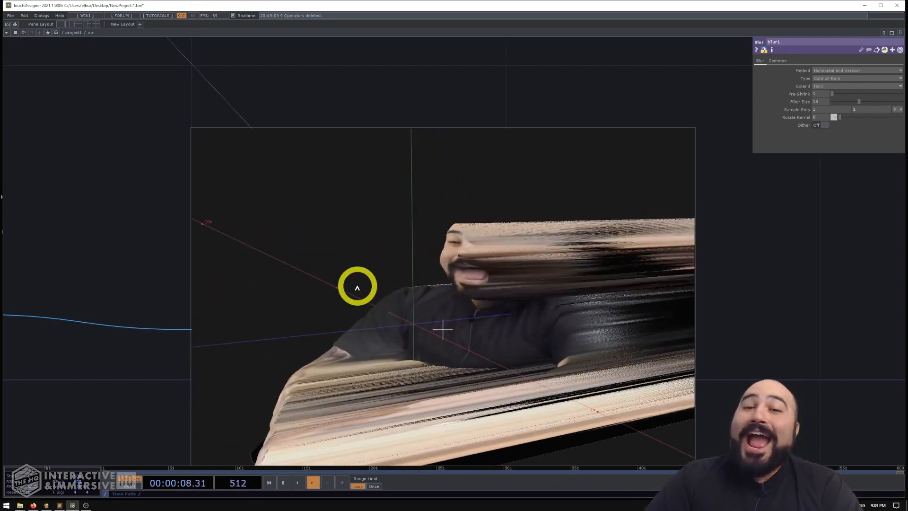
- Set grid1's Primitive Type to Polygon and its Connectivity to Triangles, checking the result in geo1's viewer
scroll(676, 282, "down", 1)
scroll(769, 294, "down", 6)
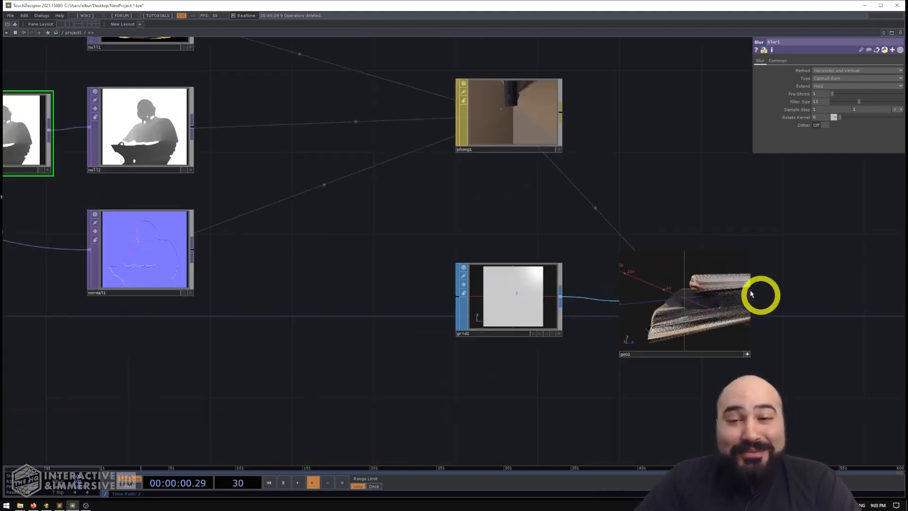
left_click_drag(505, 195, 386, 135)
scroll(458, 140, "up", 2)
left_click(377, 249)
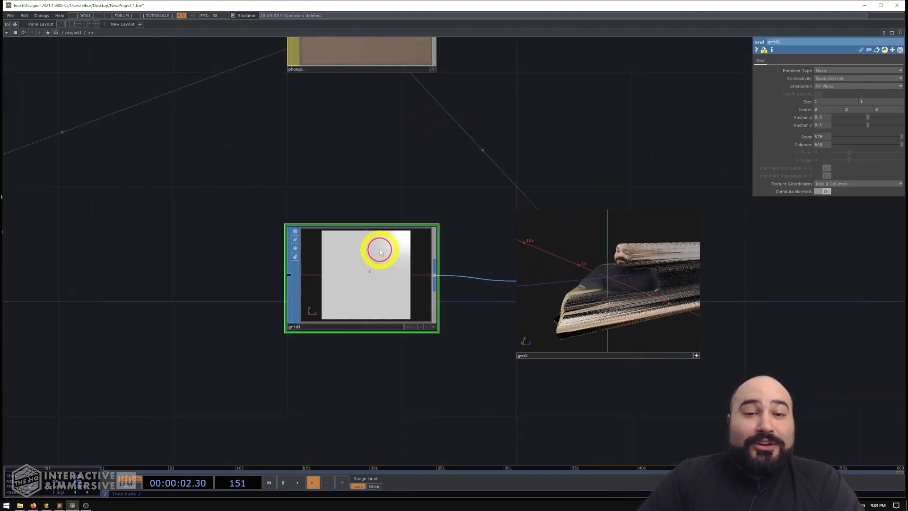
left_click_drag(581, 203, 425, 142)
scroll(413, 146, "up", 3)
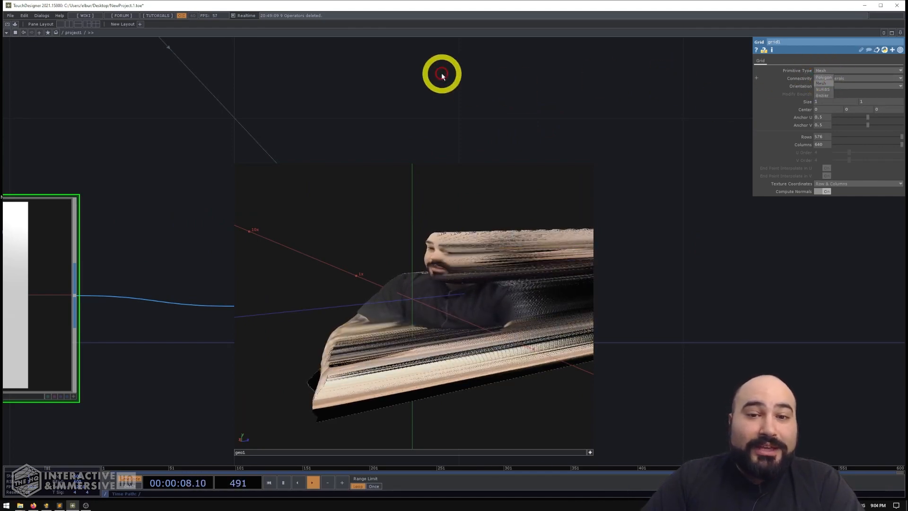
left_click(822, 77)
left_click(811, 79)
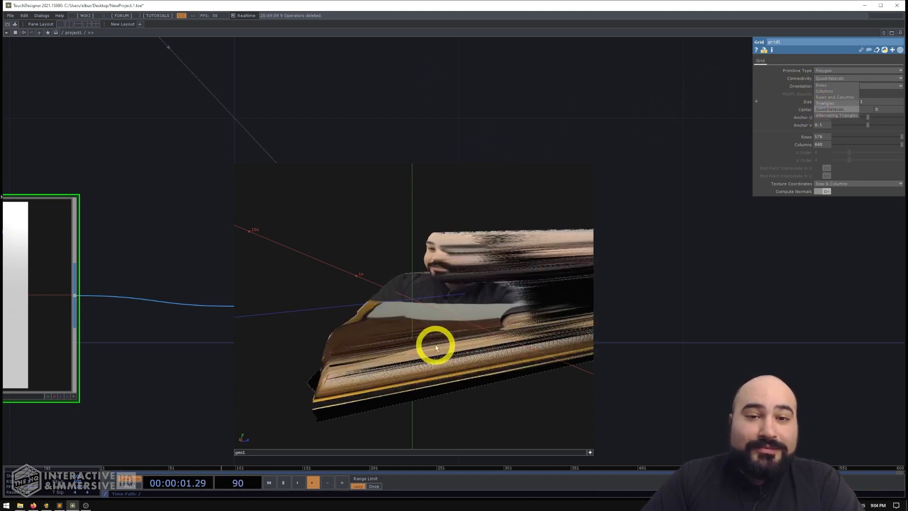
left_click_drag(468, 318, 412, 311)
- Review the depth threshold code in glsl1_pixel and open the shader in the external text editor
left_click_drag(324, 130, 662, 182)
middle_click_drag(454, 161, 271, 148)
left_click_drag(271, 148, 527, 242)
left_click_drag(215, 104, 465, 182)
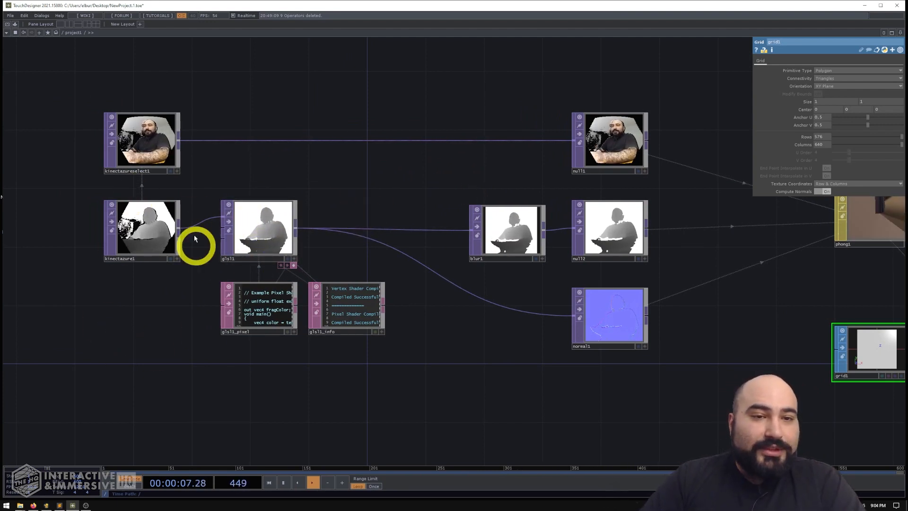
left_click(165, 140)
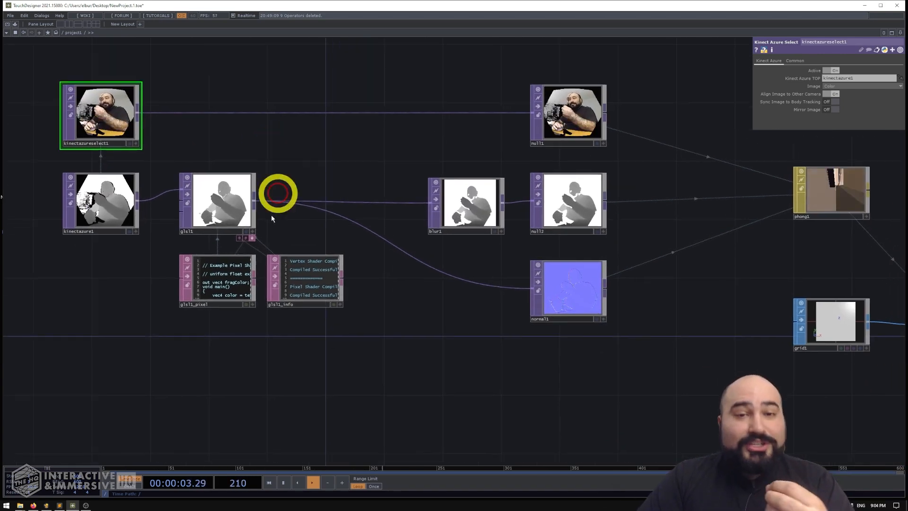
scroll(200, 277, "up", 3)
scroll(200, 276, "up", 3)
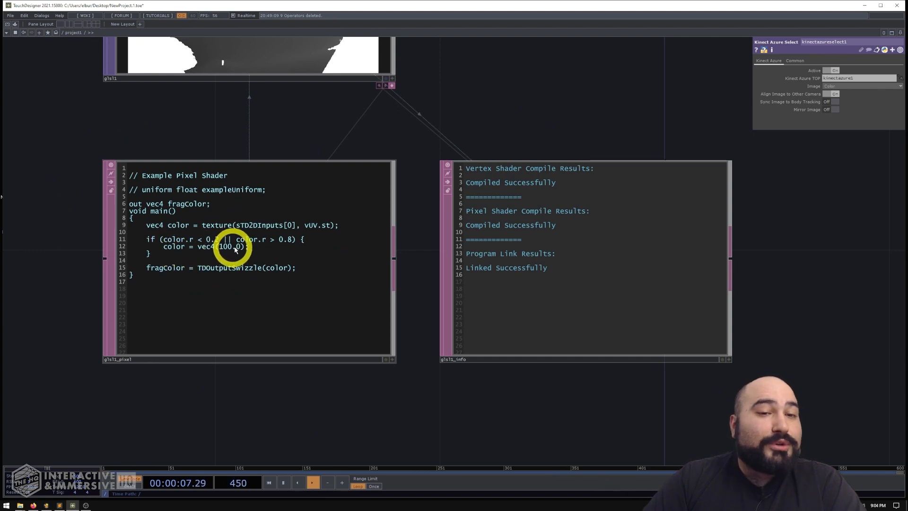
scroll(222, 251, "down", 4)
scroll(234, 254, "up", 2)
left_click(190, 258)
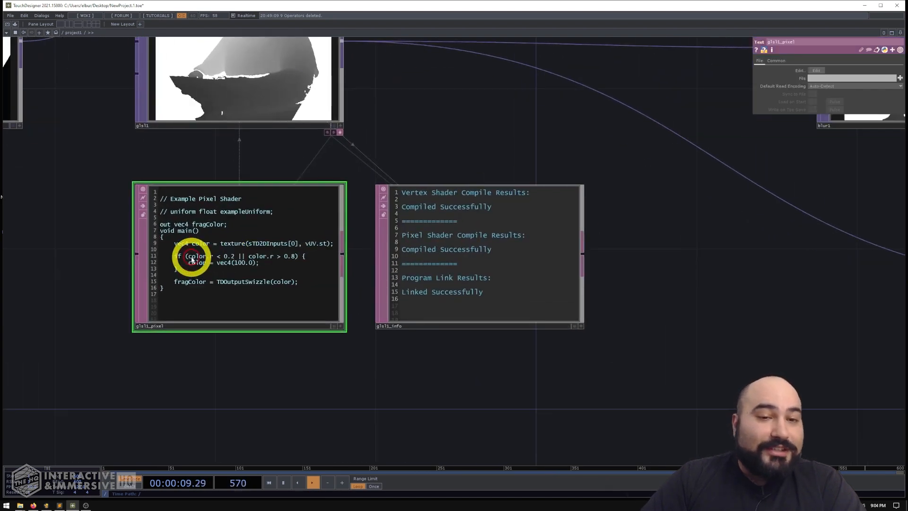
right_click(199, 260)
left_click(243, 262)
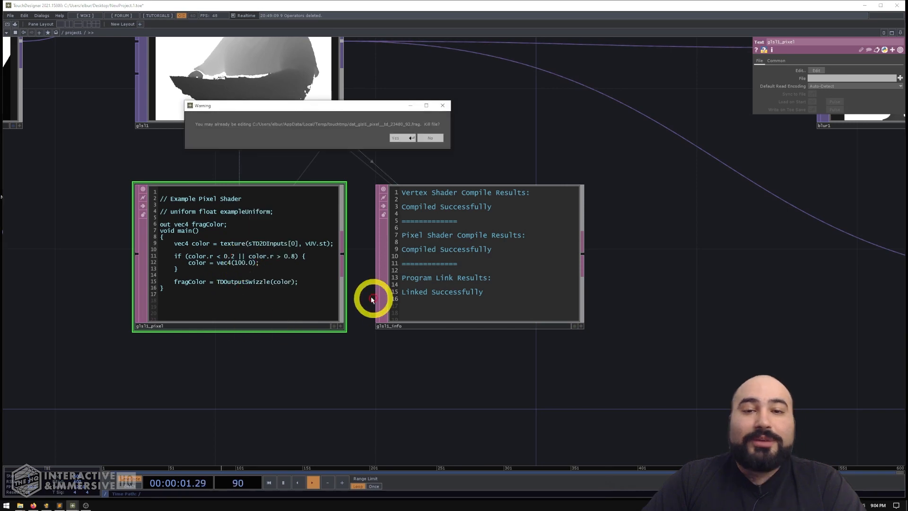
left_click(410, 138)
- Enlarge geo1's viewer in the network and place the Sublime Text window with the shader code beside it
left_click_drag(600, 102, 147, 137)
left_click_drag(776, 220, 192, 172)
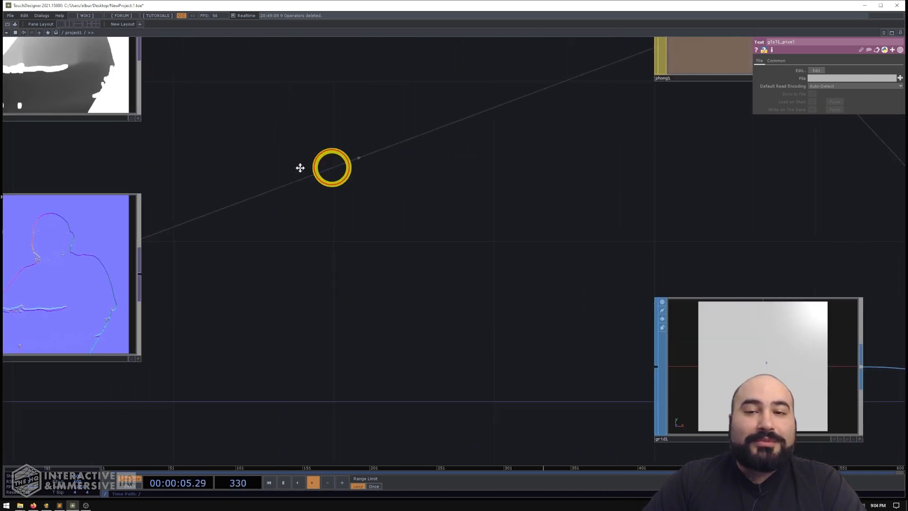
left_click_drag(728, 218, 201, 192)
left_click_drag(591, 199, 272, 81)
scroll(387, 164, "up", 2)
scroll(386, 165, "up", 2)
key("alt+Tab")
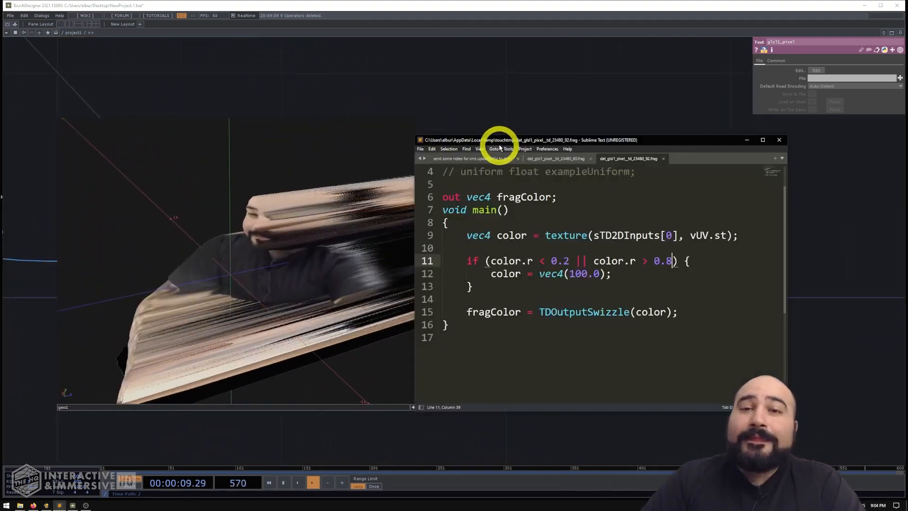
left_click_drag(496, 141, 546, 128)
- Try vec4(10.0) and vec4(1.0) as the out-of-range colour in the shader, saving and checking the figure in geo1's viewer
left_click(634, 260)
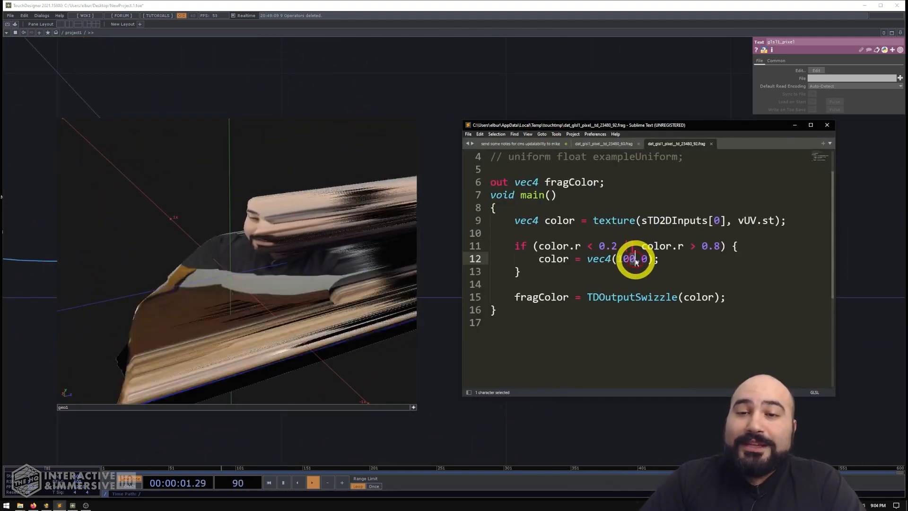
key("BackSpace")
key("ctrl+s")
left_click(361, 95)
left_click_drag(312, 203, 346, 197)
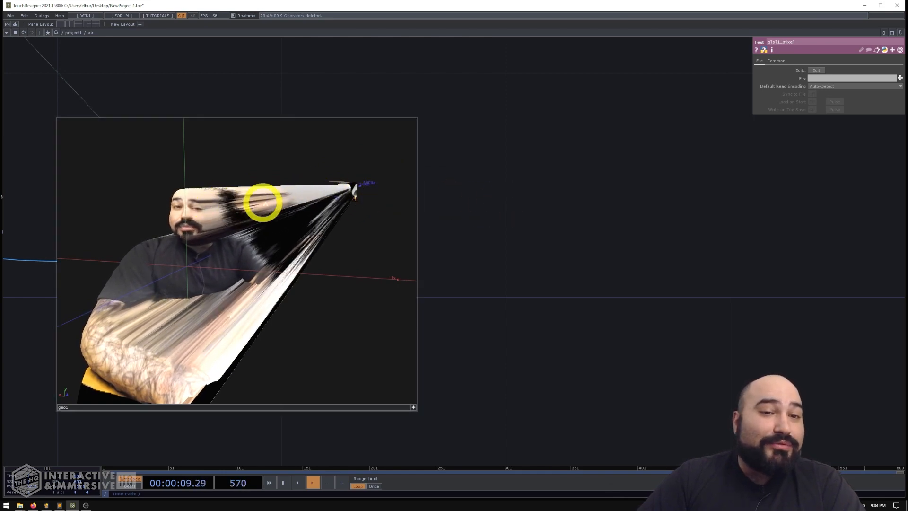
key("alt+Tab")
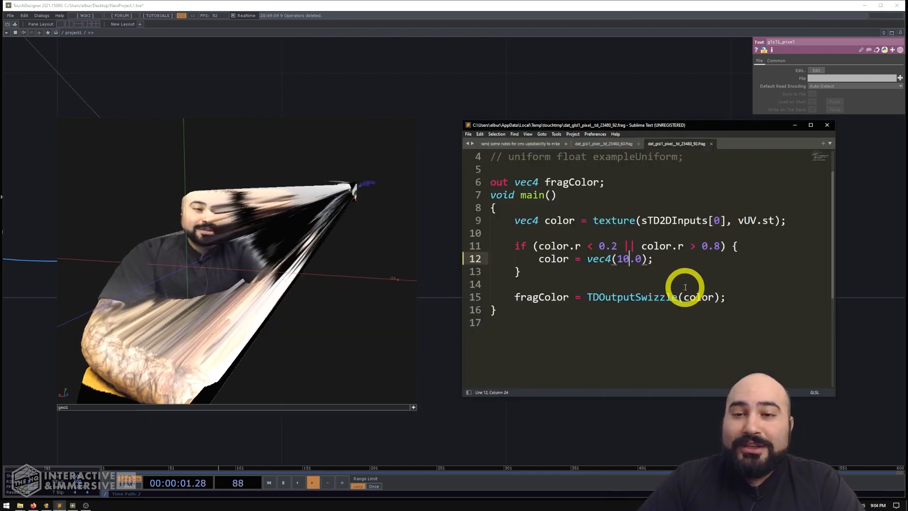
left_click_drag(305, 235, 228, 222)
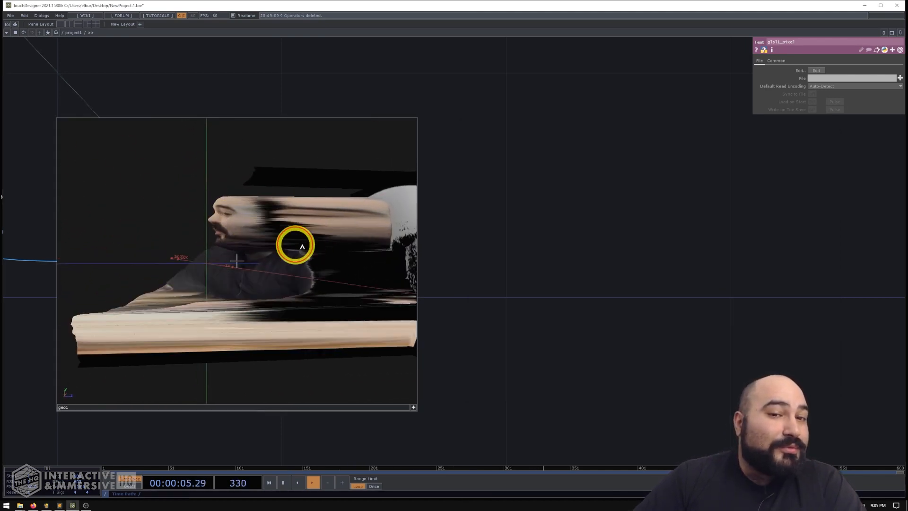
left_click_drag(302, 246, 465, 246)
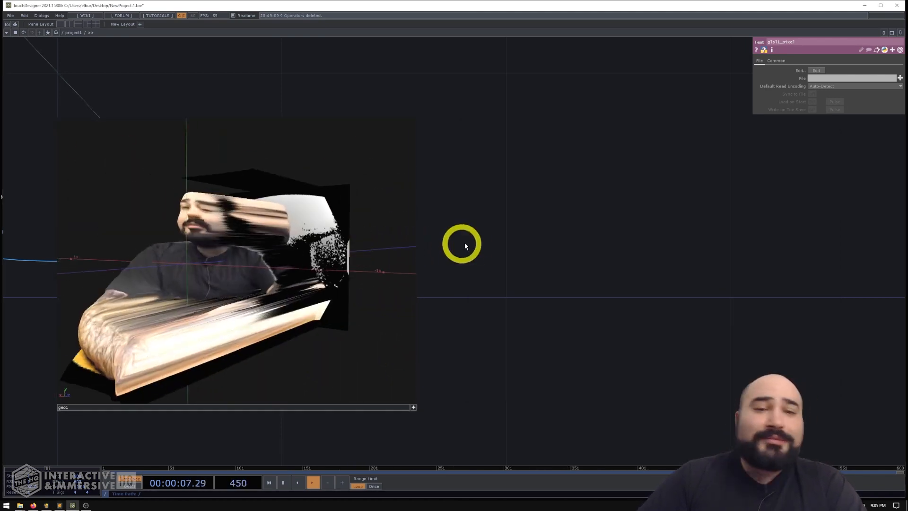
- Set the shader's out-of-range colour to vec4(-100.0), save the file and inspect the figure in geo1's viewer
key("alt+Tab")
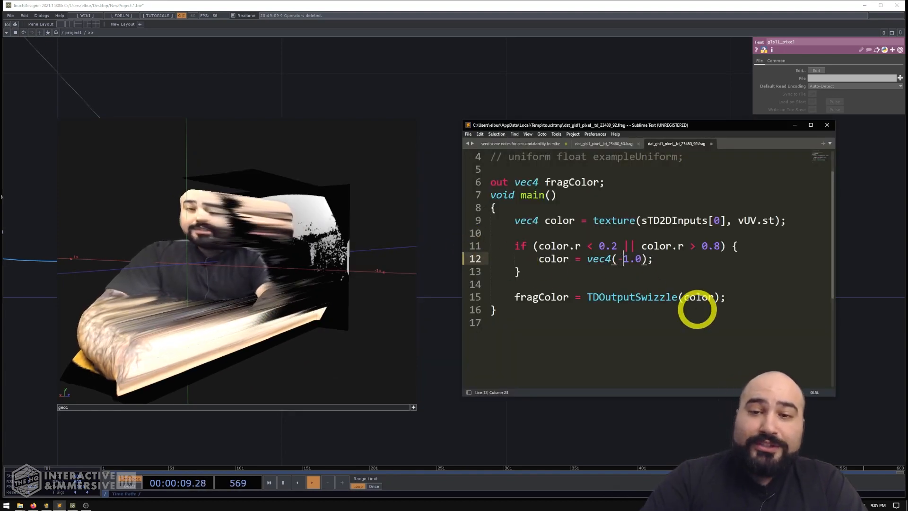
type("0")
key("ctrl+s")
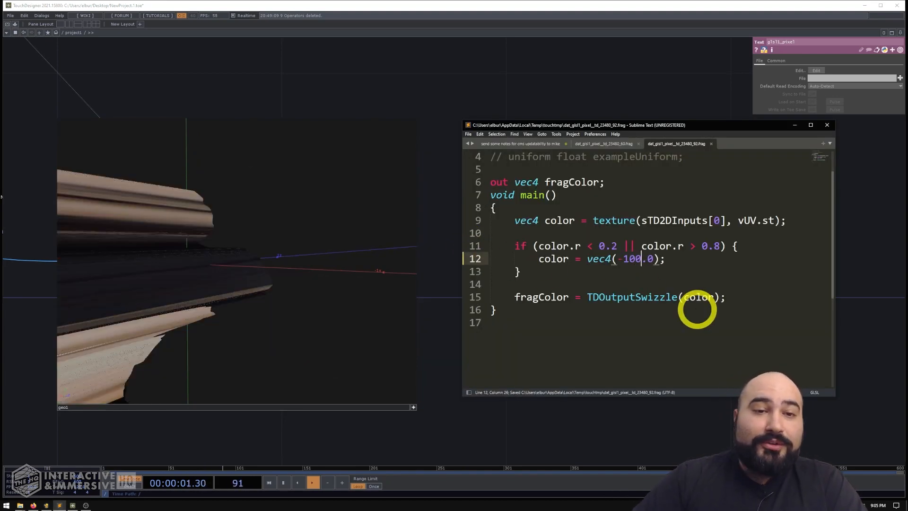
key("alt+Tab")
left_click_drag(146, 231, 244, 227)
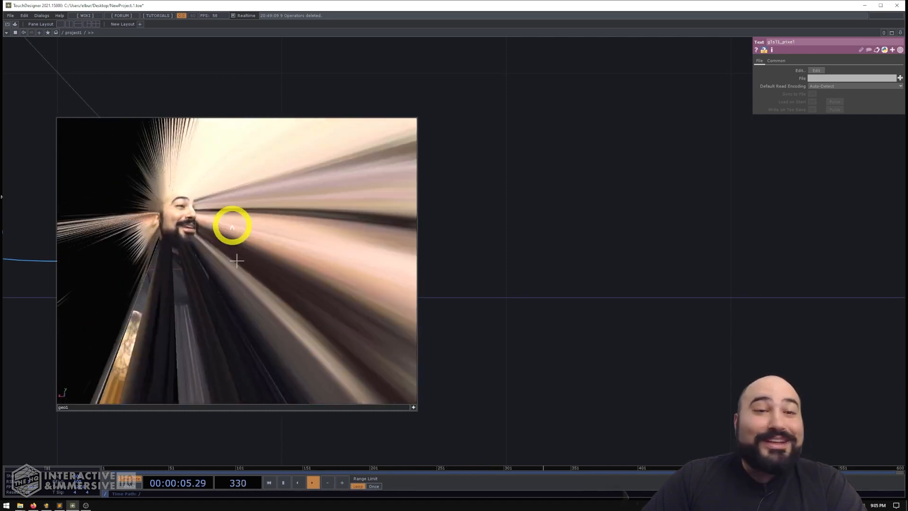
left_click_drag(178, 221, 305, 225)
left_click_drag(272, 111, 605, 117)
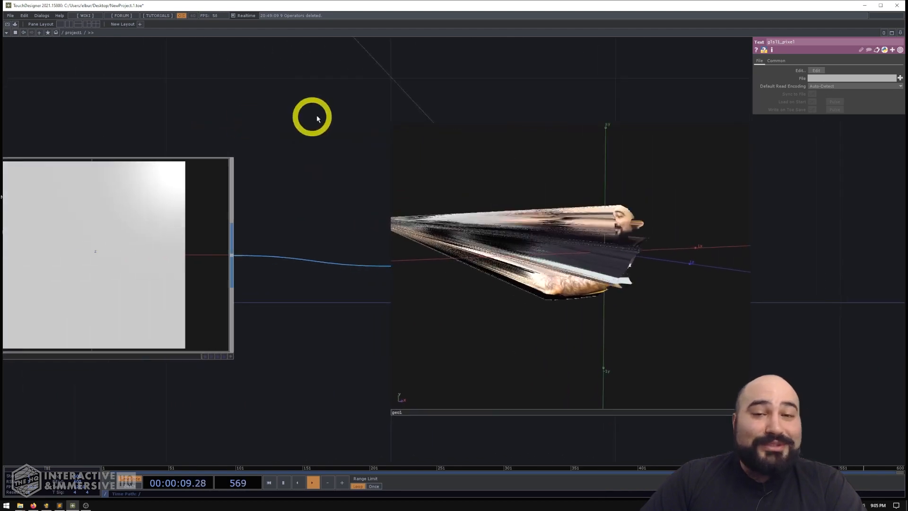
scroll(314, 110, "down", 6)
left_click_drag(325, 127, 539, 246)
left_click_drag(360, 182, 573, 246)
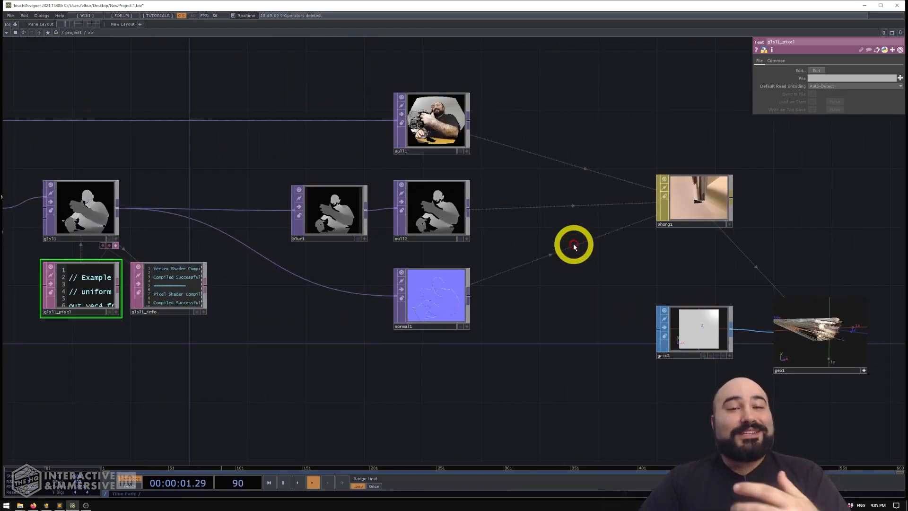
left_click_drag(231, 146, 426, 187)
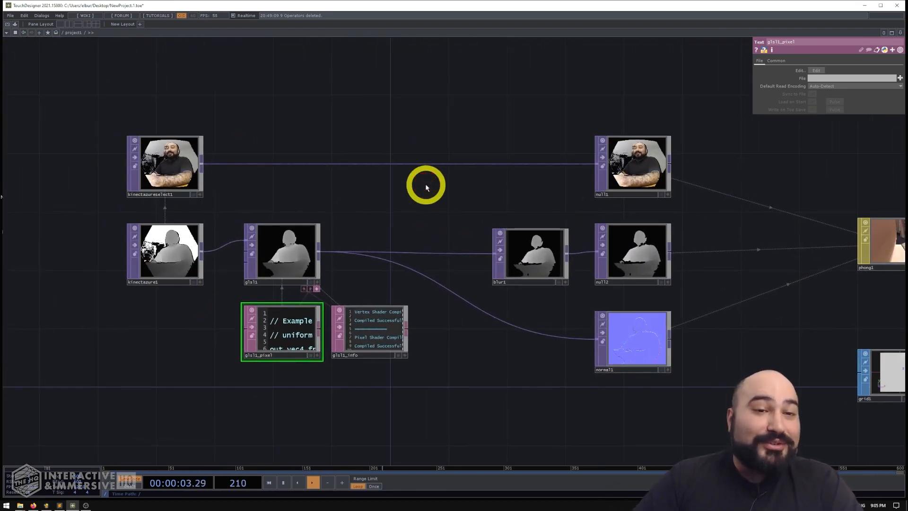